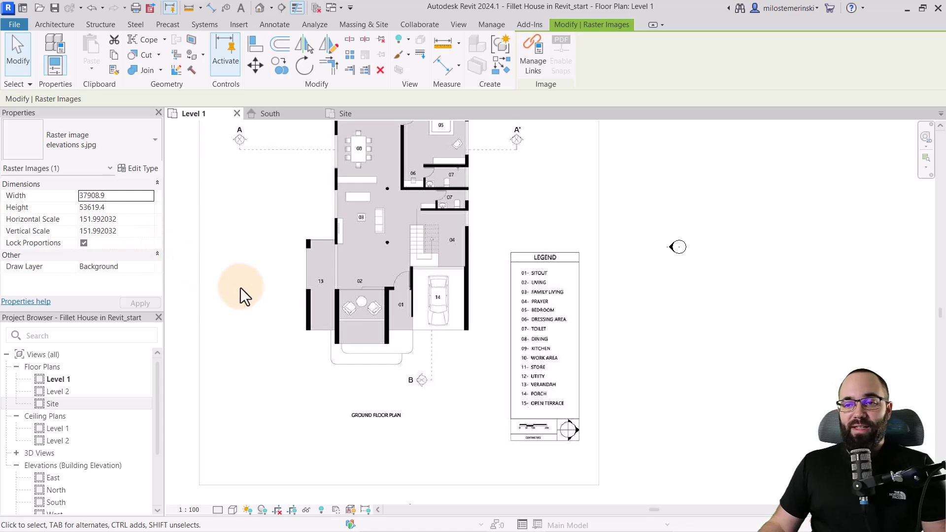
Review the reference images in the Level 1 plan, the South elevation and the Site plan.
{"action": "scroll", "coordinate": [359, 257], "scroll_direction": "down", "scroll_amount": 1}
{"action": "scroll", "coordinate": [360, 241], "scroll_direction": "down", "scroll_amount": 2}
{"action": "middle_click_drag", "start_coordinate": [360, 241], "coordinate": [363, 276]}
{"action": "scroll", "coordinate": [341, 272], "scroll_direction": "up", "scroll_amount": 1}
{"action": "left_click", "coordinate": [293, 113]}
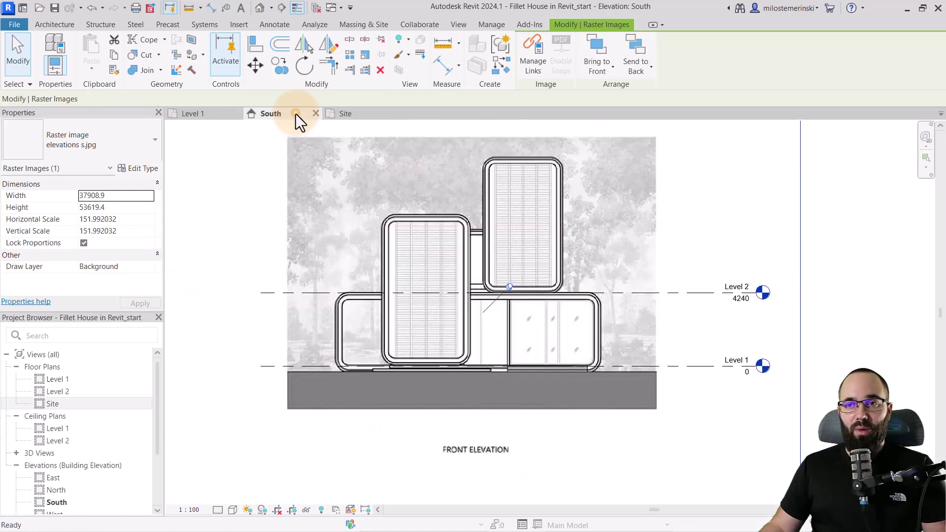
{"action": "left_click", "coordinate": [481, 238]}
{"action": "middle_click_drag", "start_coordinate": [433, 226], "coordinate": [390, 226]}
{"action": "left_click", "coordinate": [352, 116]}
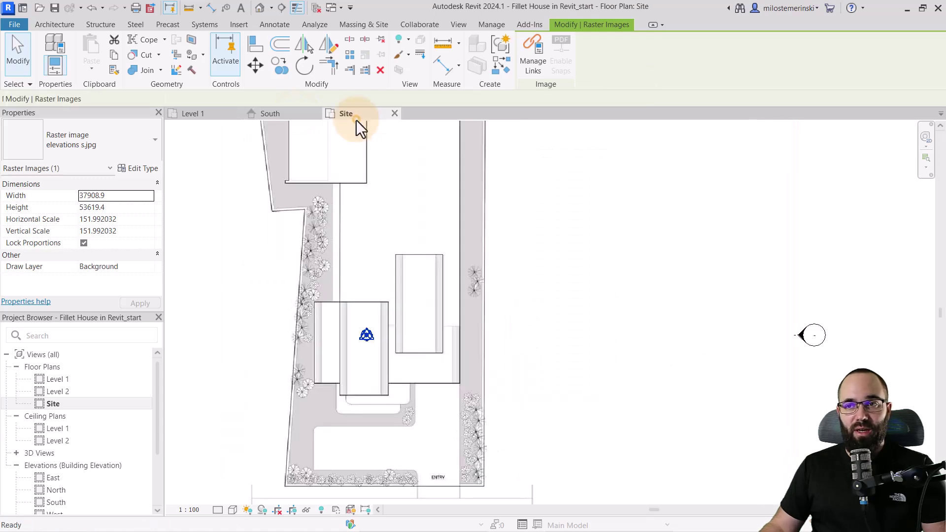
{"action": "left_click", "coordinate": [200, 117]}
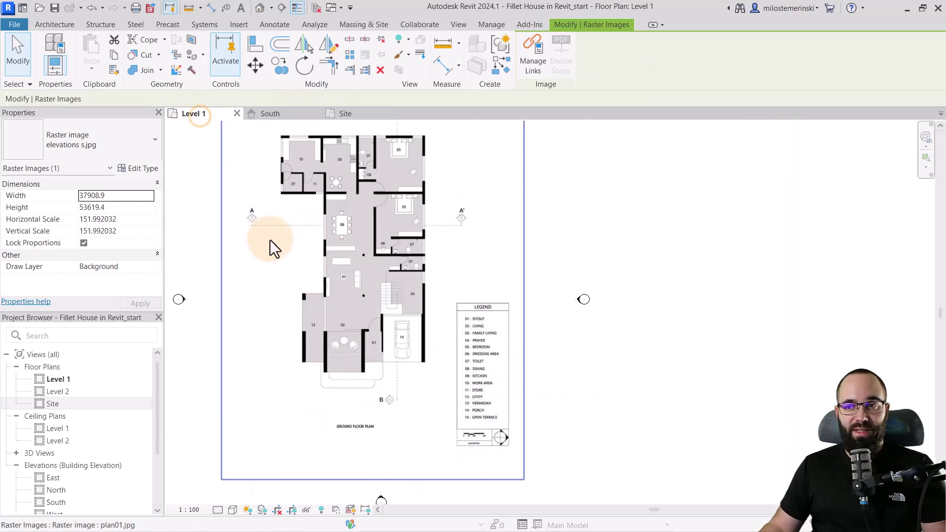
{"action": "left_click", "coordinate": [199, 249]}
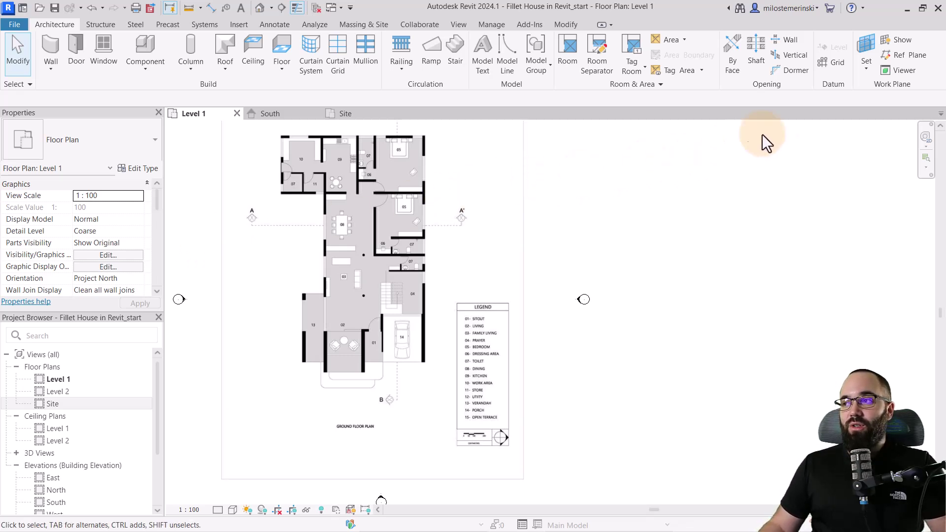
Draw two horizontal reference planes in the Level 1 plan, along the projecting living area's front edge and the main front wall line.
{"action": "left_click", "coordinate": [896, 61]}
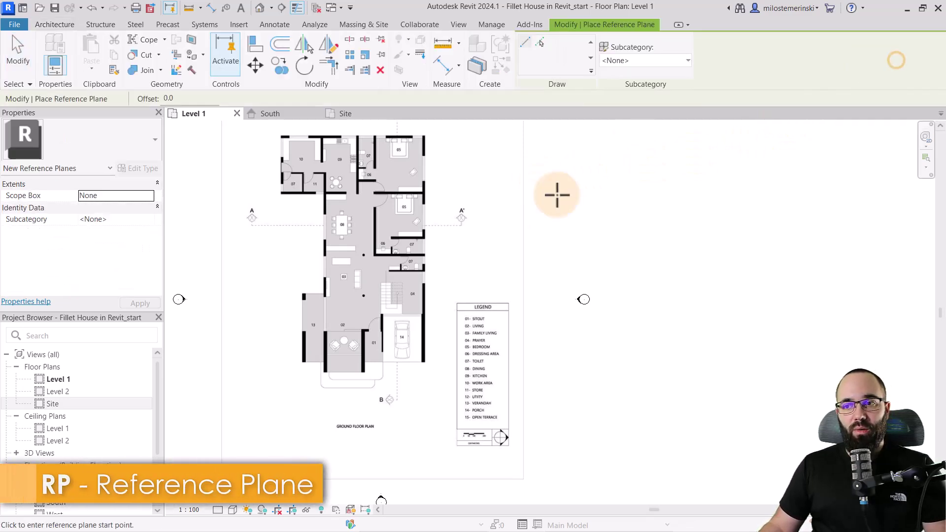
{"action": "scroll", "coordinate": [340, 394], "scroll_direction": "up", "scroll_amount": 2}
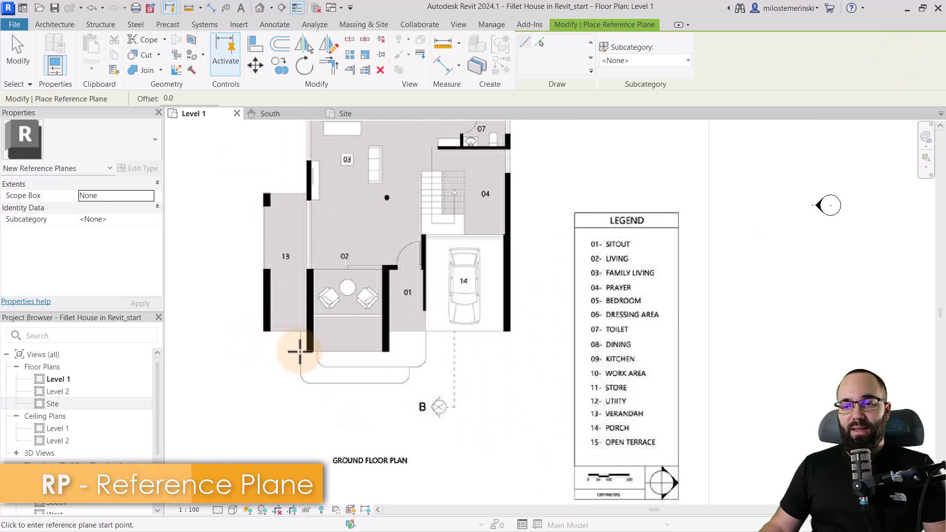
{"action": "scroll", "coordinate": [299, 351], "scroll_direction": "up", "scroll_amount": 2}
{"action": "left_click", "coordinate": [298, 351]}
{"action": "left_click", "coordinate": [504, 352]}
{"action": "left_click", "coordinate": [207, 317]}
{"action": "scroll", "coordinate": [207, 317], "scroll_direction": "down", "scroll_amount": 1}
{"action": "left_click", "coordinate": [595, 319]}
Draw a horizontal reference plane across the Level 1 plan and align it with the wall between the two toilets marked 07.
{"action": "scroll", "coordinate": [532, 374], "scroll_direction": "down", "scroll_amount": 2}
{"action": "middle_click_drag", "start_coordinate": [498, 315], "coordinate": [441, 383]}
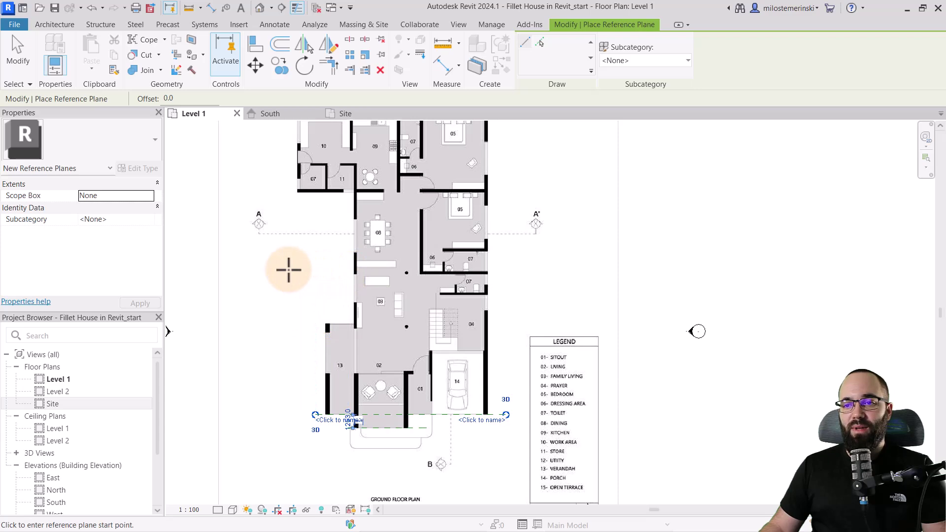
{"action": "left_click", "coordinate": [288, 269]}
{"action": "left_click", "coordinate": [542, 270]}
{"action": "key", "text": "Escape"}
{"action": "key", "text": "Escape"}
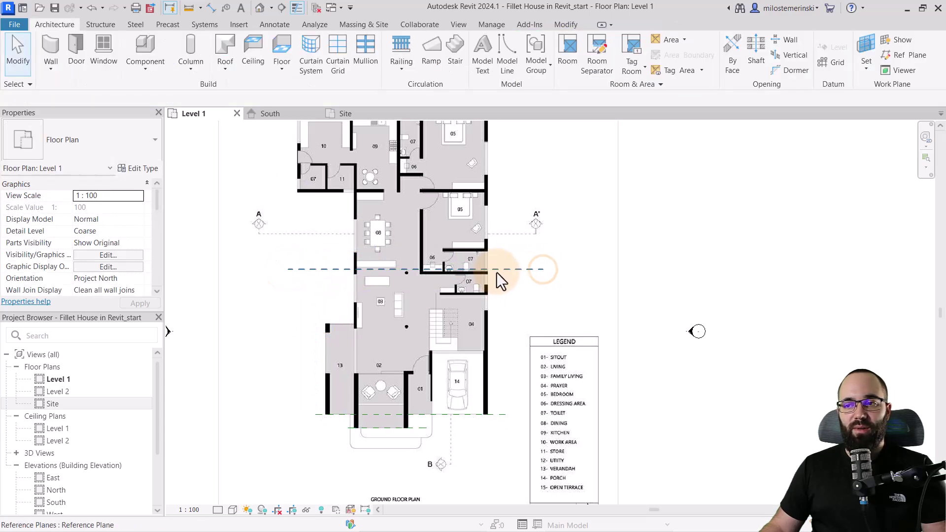
{"action": "left_click", "coordinate": [495, 270]}
{"action": "left_click_drag", "start_coordinate": [496, 275], "coordinate": [496, 276]}
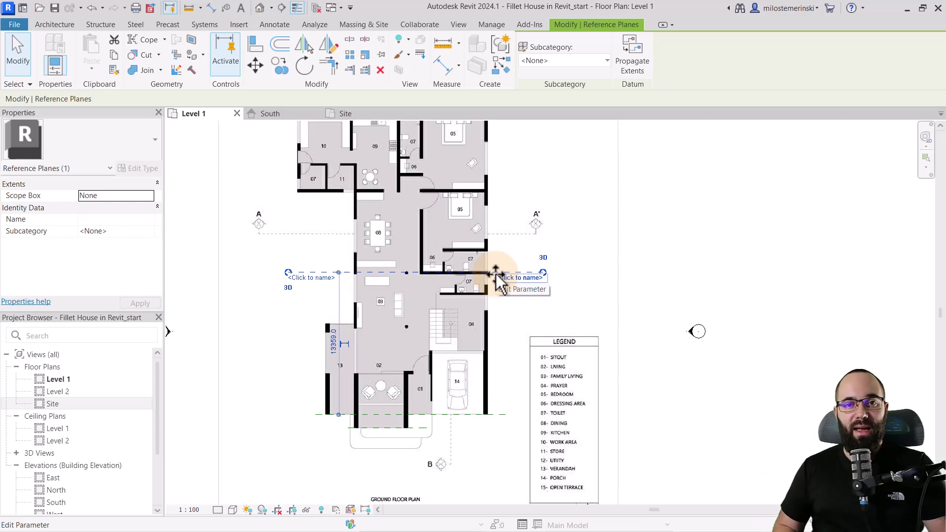
In the Site plan, draw a horizontal reference plane along the front edge of the set-back upper volume.
{"action": "left_click", "coordinate": [352, 114]}
{"action": "middle_click_drag", "start_coordinate": [409, 358], "coordinate": [406, 313]}
{"action": "scroll", "coordinate": [407, 312], "scroll_direction": "up", "scroll_amount": 3}
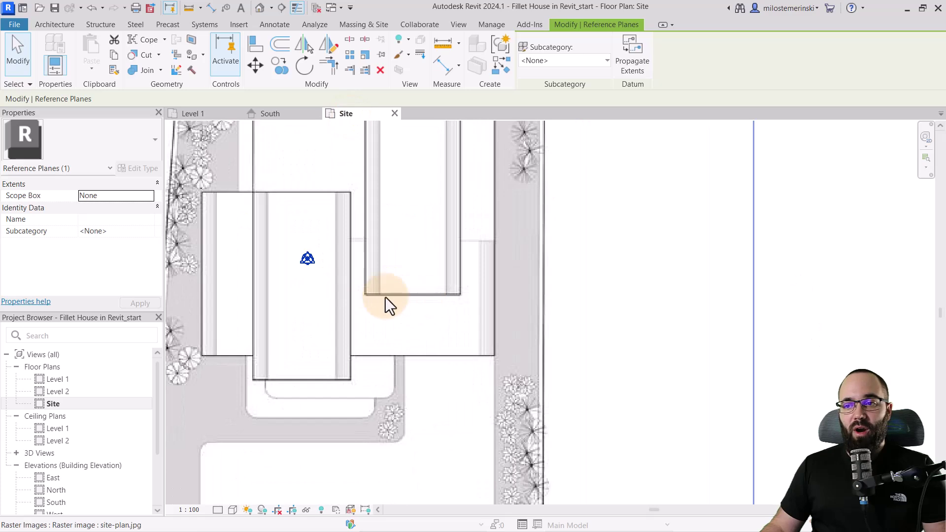
{"action": "left_click", "coordinate": [592, 184]}
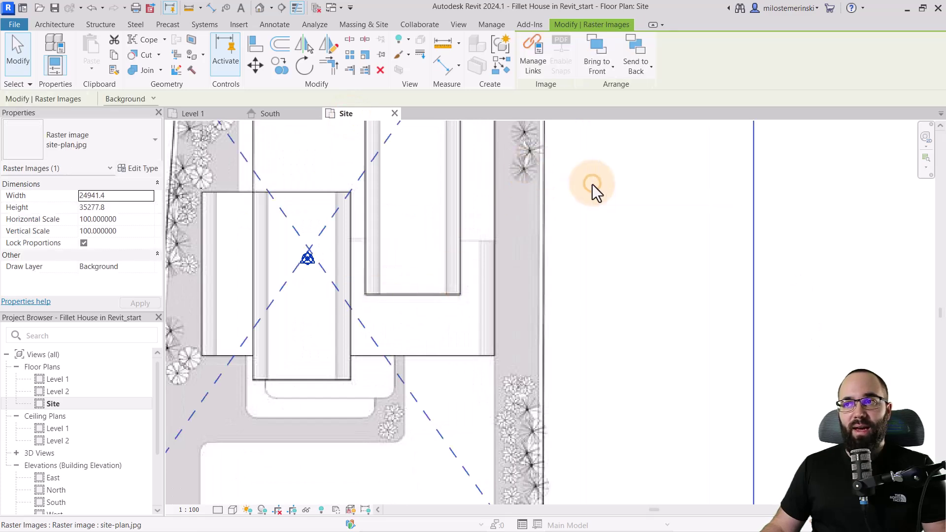
{"action": "key", "text": "Escape"}
{"action": "left_click", "coordinate": [894, 56]}
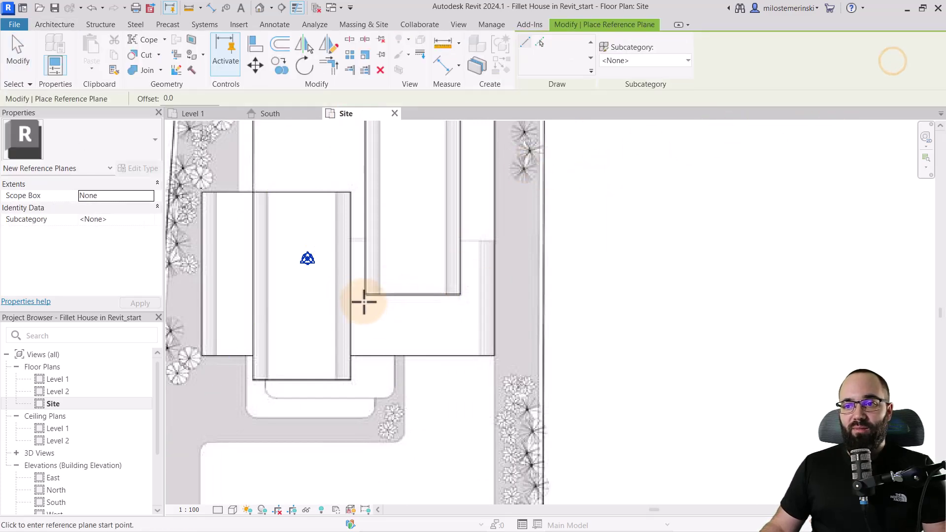
{"action": "left_click", "coordinate": [374, 294]}
{"action": "left_click", "coordinate": [544, 295]}
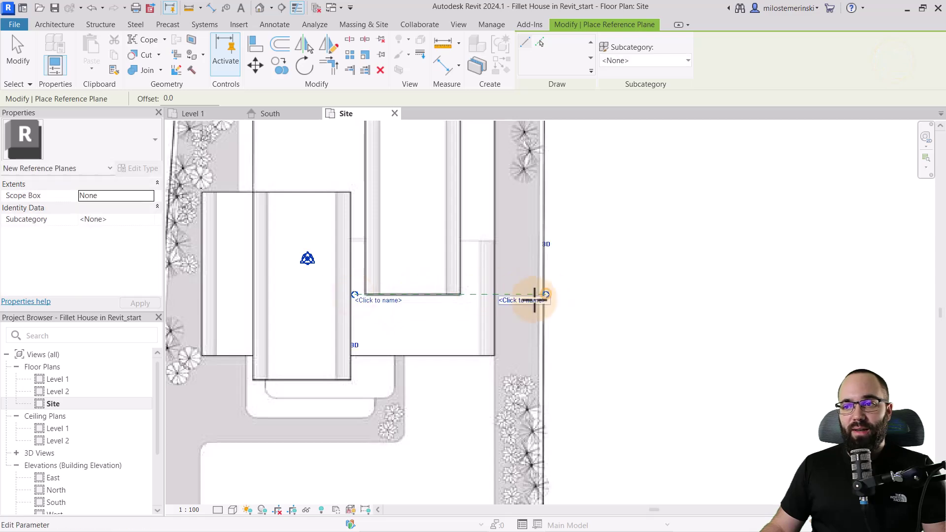
{"action": "key", "text": "Escape"}
{"action": "key", "text": "Escape"}
In the Level 1 plan, name the frontmost horizontal reference plane R1 and the one on the main front wall line R2.
{"action": "left_click", "coordinate": [191, 113]}
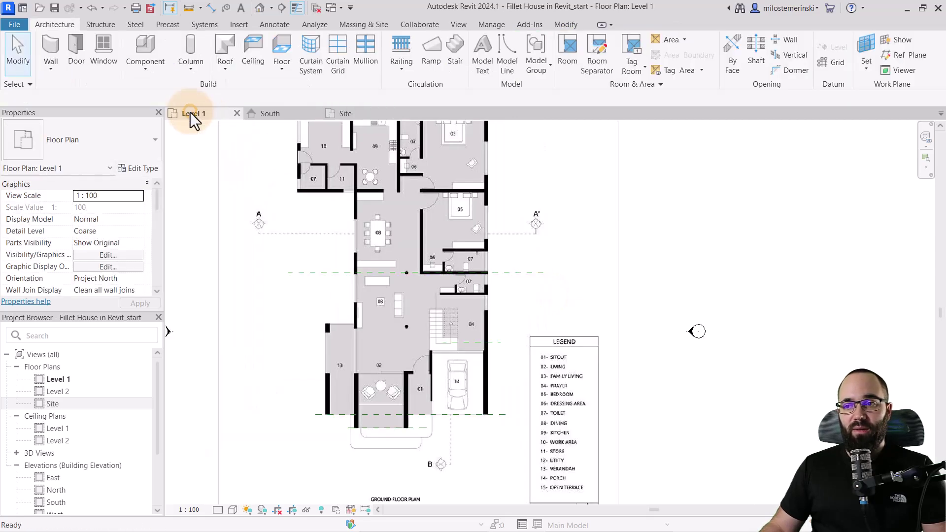
{"action": "middle_click_drag", "start_coordinate": [528, 338], "coordinate": [483, 339]}
{"action": "scroll", "coordinate": [389, 398], "scroll_direction": "up", "scroll_amount": 2}
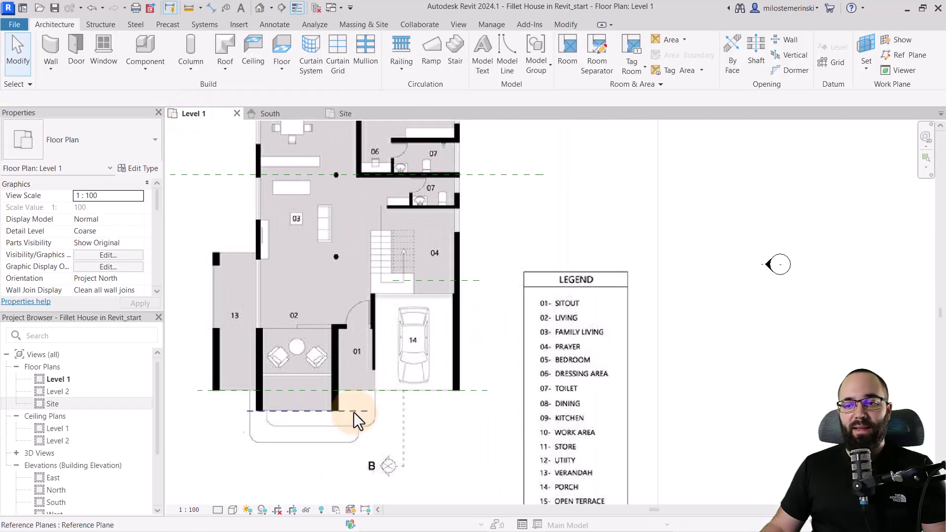
{"action": "left_click", "coordinate": [353, 411]}
{"action": "left_click", "coordinate": [345, 418]}
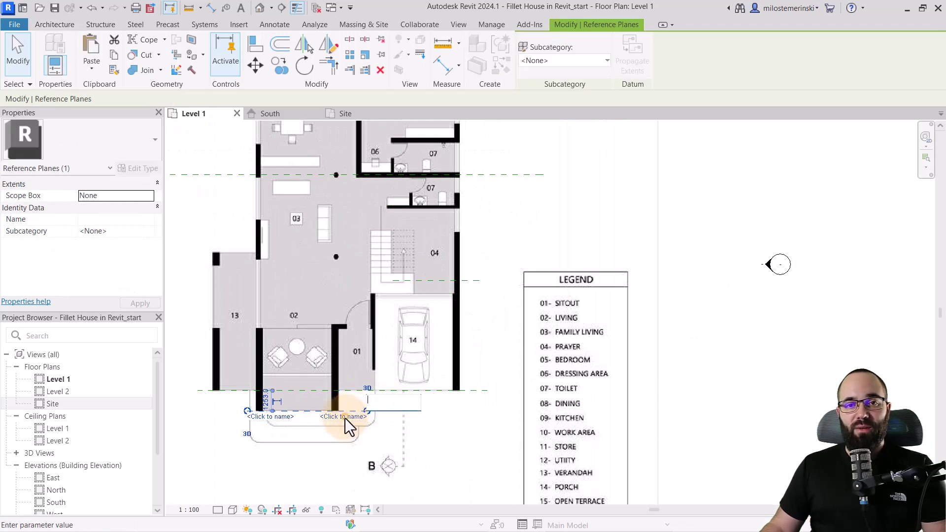
{"action": "key", "text": "Escape"}
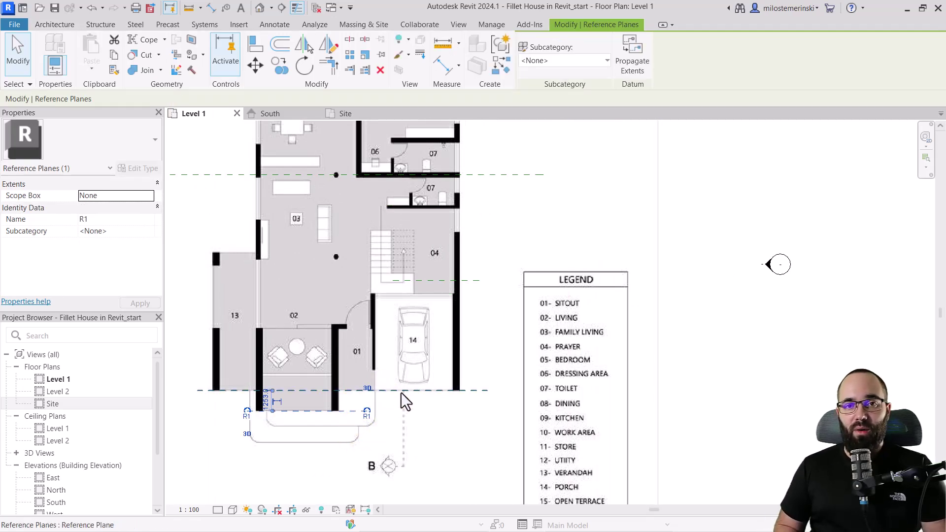
{"action": "left_click", "coordinate": [455, 391]}
{"action": "left_click", "coordinate": [461, 396]}
{"action": "type", "text": "R"}
{"action": "key", "text": "Escape"}
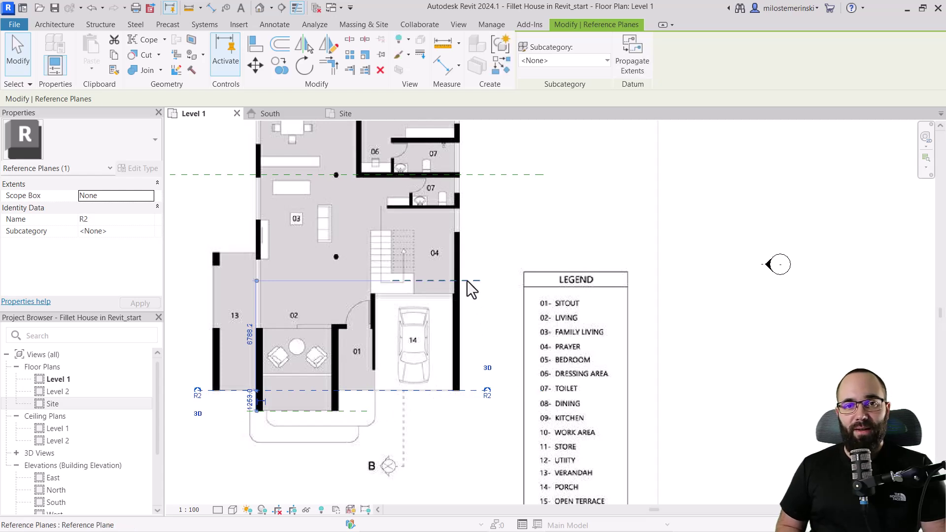
Name the reference plane crossing the staircase R3 and the one along the wall between the toilets R4.
{"action": "left_click", "coordinate": [465, 281]}
{"action": "left_click", "coordinate": [465, 289]}
{"action": "type", "text": "R3"}
{"action": "key", "text": "Return"}
{"action": "left_click", "coordinate": [518, 184]}
{"action": "left_click", "coordinate": [521, 222]}
{"action": "left_click", "coordinate": [391, 226]}
{"action": "left_click", "coordinate": [487, 199]}
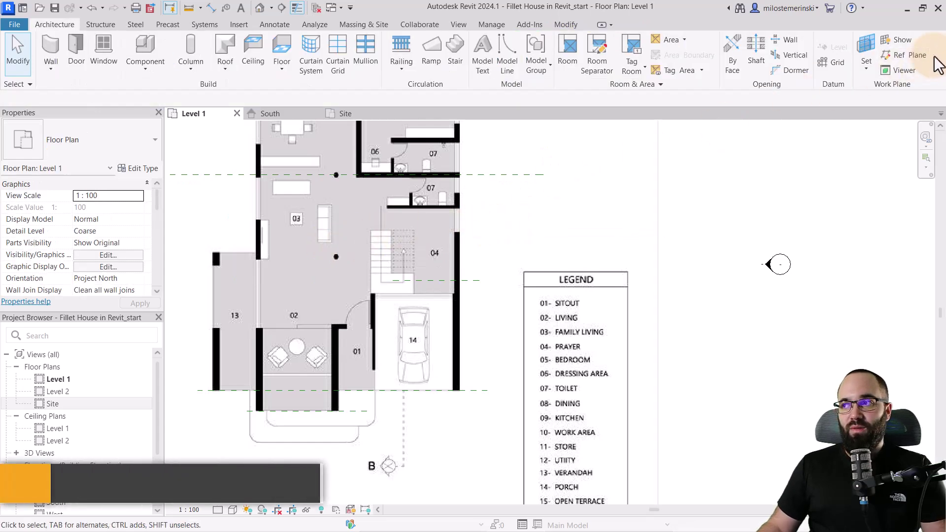
Draw two vertical reference planes along the ground floor's outermost left and right walls.
{"action": "key", "text": "r"}
{"action": "key", "text": "p"}
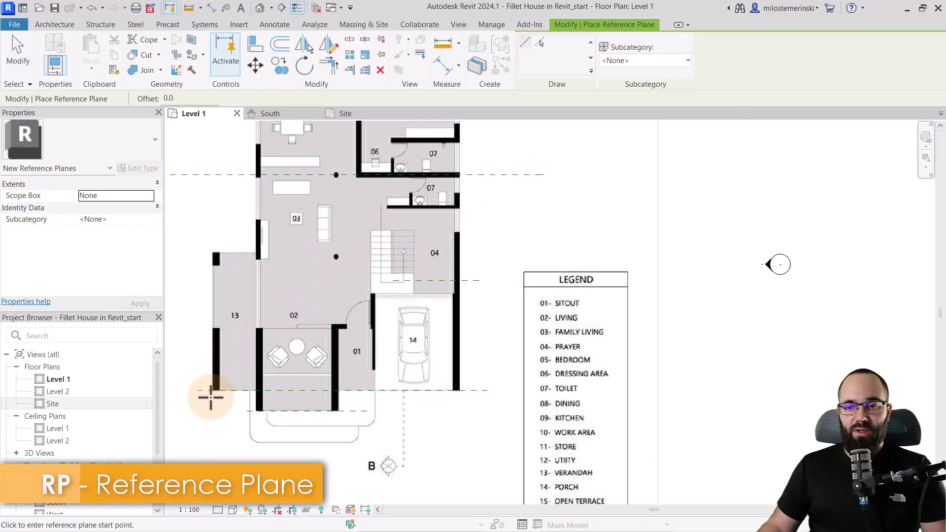
{"action": "left_click", "coordinate": [212, 397]}
{"action": "left_click", "coordinate": [212, 159]}
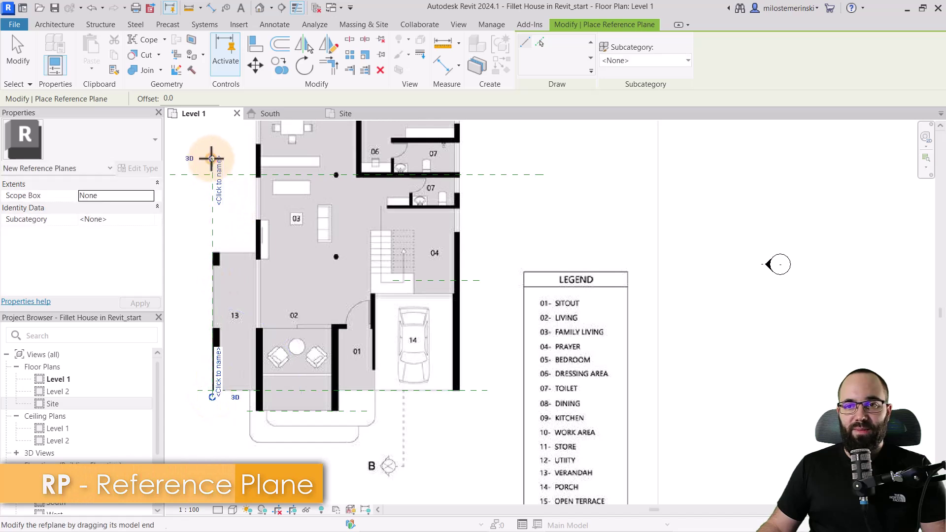
{"action": "left_click", "coordinate": [458, 394]}
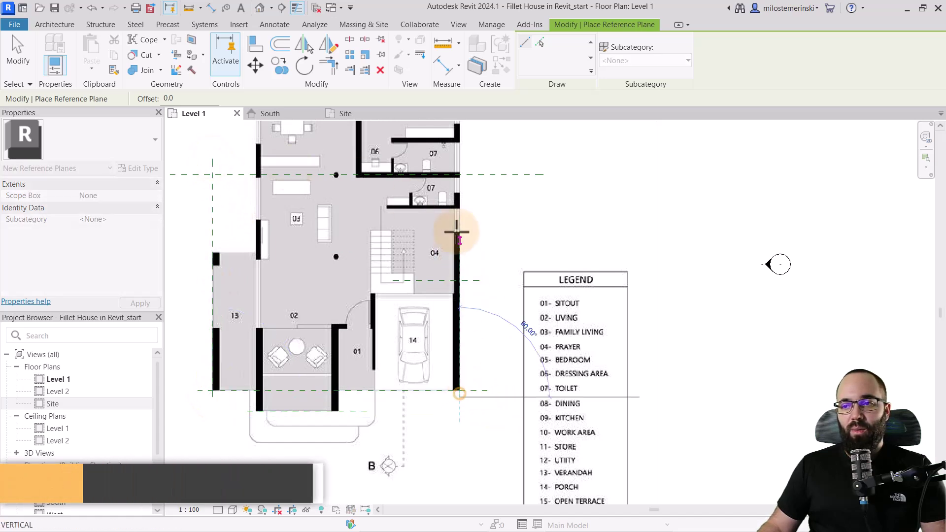
{"action": "left_click", "coordinate": [452, 155]}
{"action": "key", "text": "Escape"}
{"action": "key", "text": "Escape"}
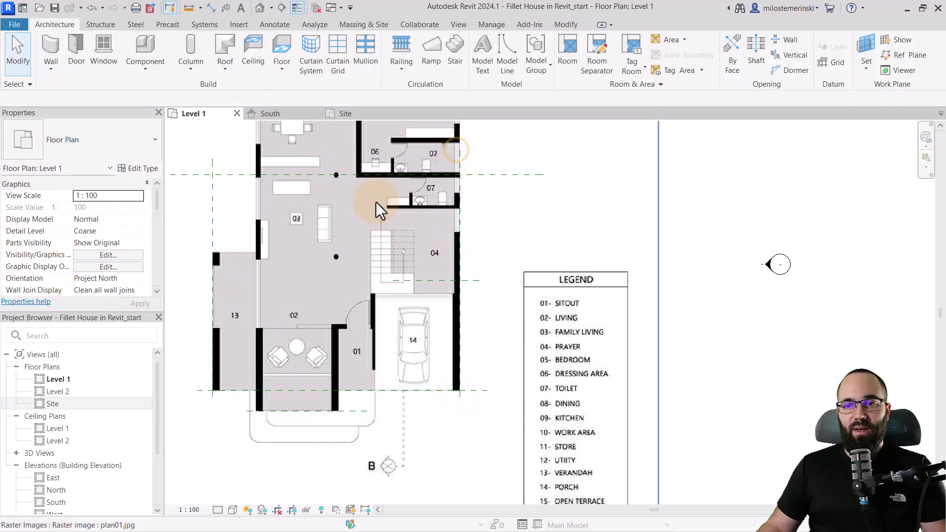
Name the left vertical reference plane V1 and the right one V2.
{"action": "left_click", "coordinate": [212, 308]}
{"action": "scroll", "coordinate": [252, 377], "scroll_direction": "down", "scroll_amount": 1}
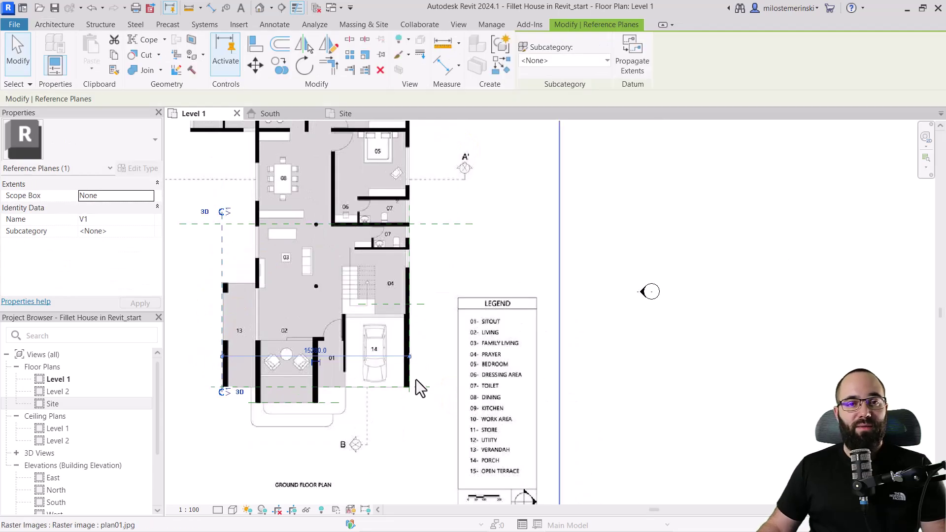
{"action": "left_click", "coordinate": [412, 349]}
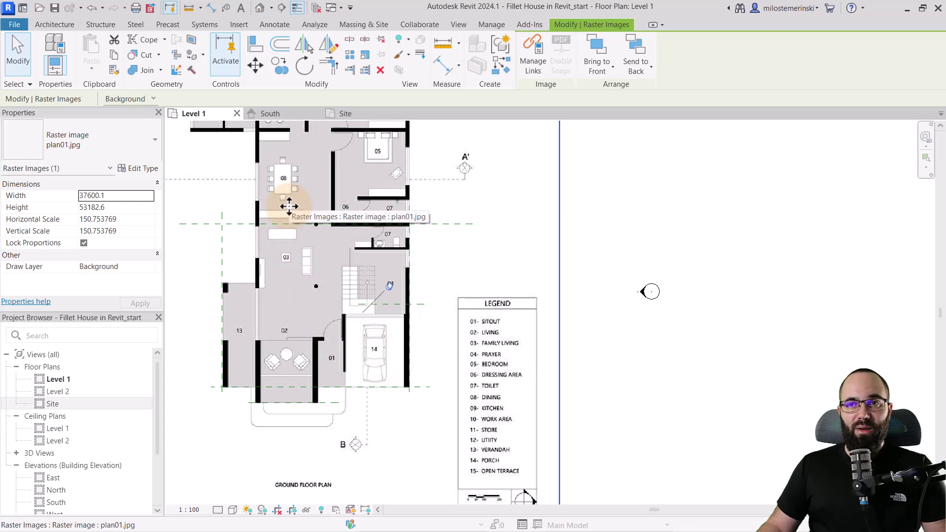
Show mass form and floors, and create an in-place mass named Mass 1.
{"action": "left_click", "coordinate": [364, 24]}
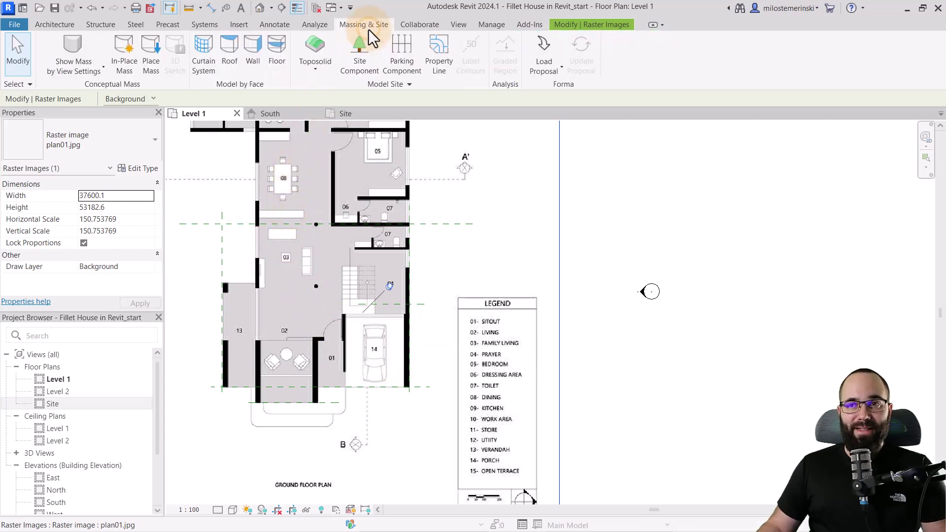
{"action": "left_click", "coordinate": [74, 49]}
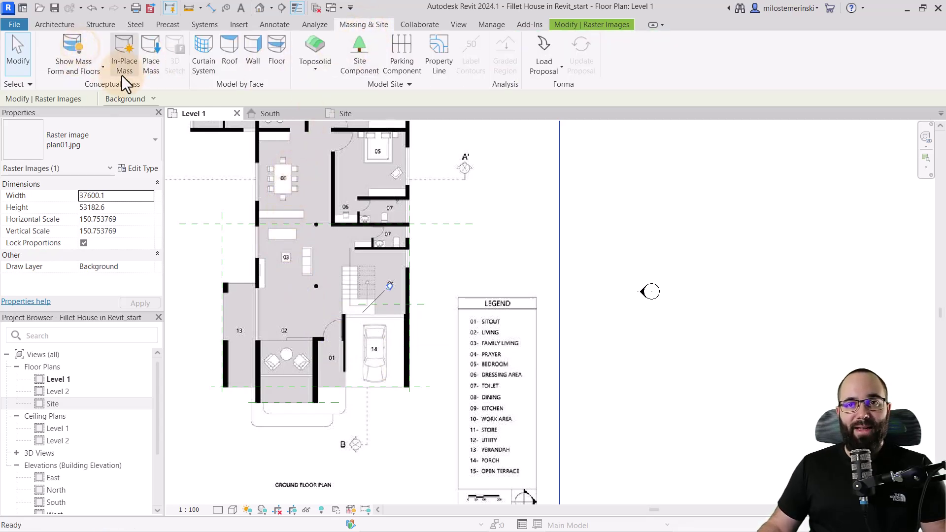
{"action": "left_click", "coordinate": [122, 72]}
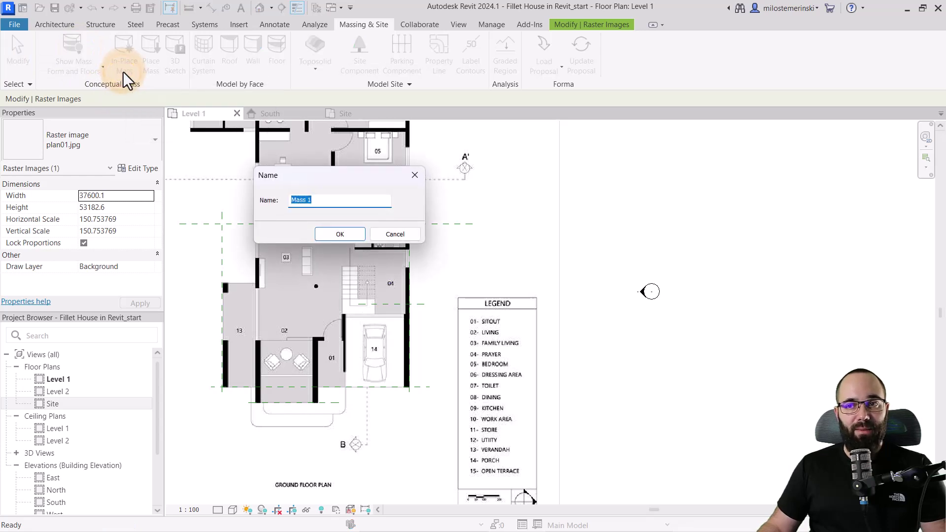
{"action": "left_click", "coordinate": [340, 234]}
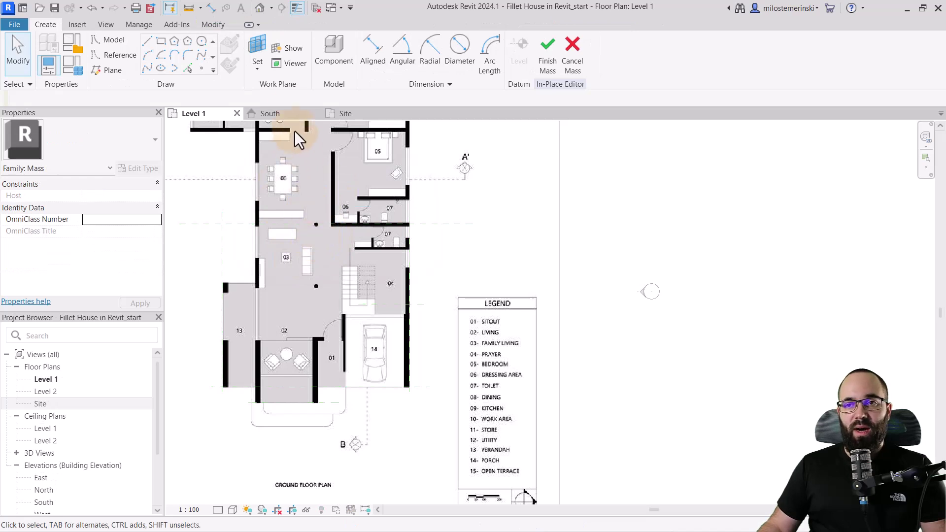
In the South elevation, start a model-line rectangle with Reference Plane : R1 as its work plane.
{"action": "left_click", "coordinate": [288, 114]}
{"action": "middle_click_drag", "start_coordinate": [420, 281], "coordinate": [363, 274]}
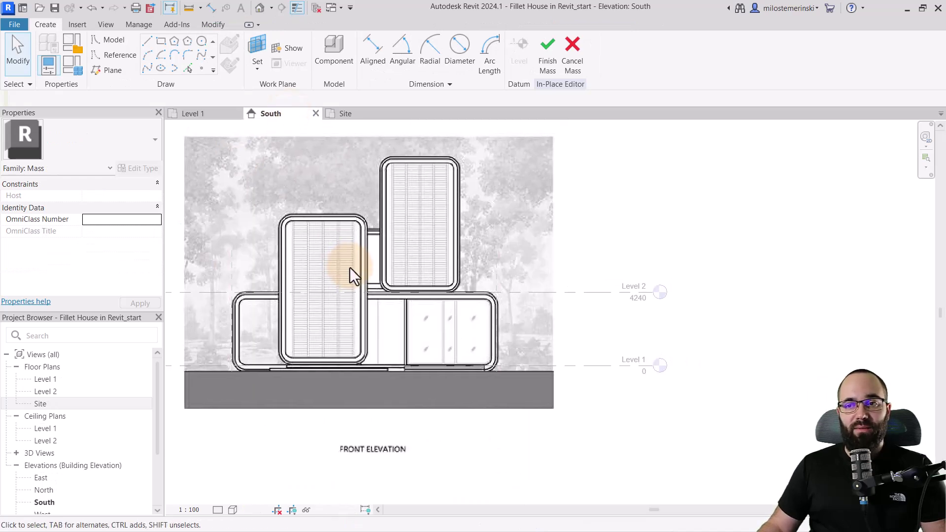
{"action": "scroll", "coordinate": [306, 251], "scroll_direction": "up", "scroll_amount": 1}
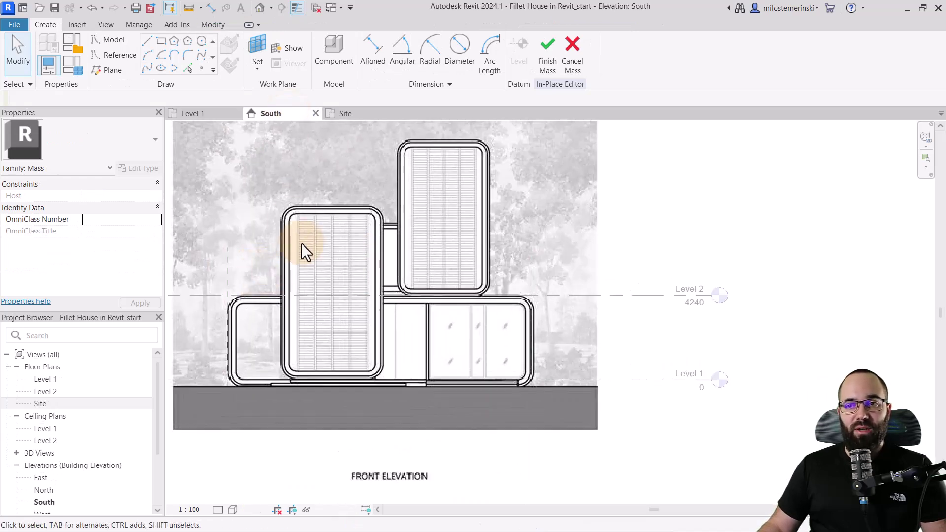
{"action": "left_click", "coordinate": [339, 356]}
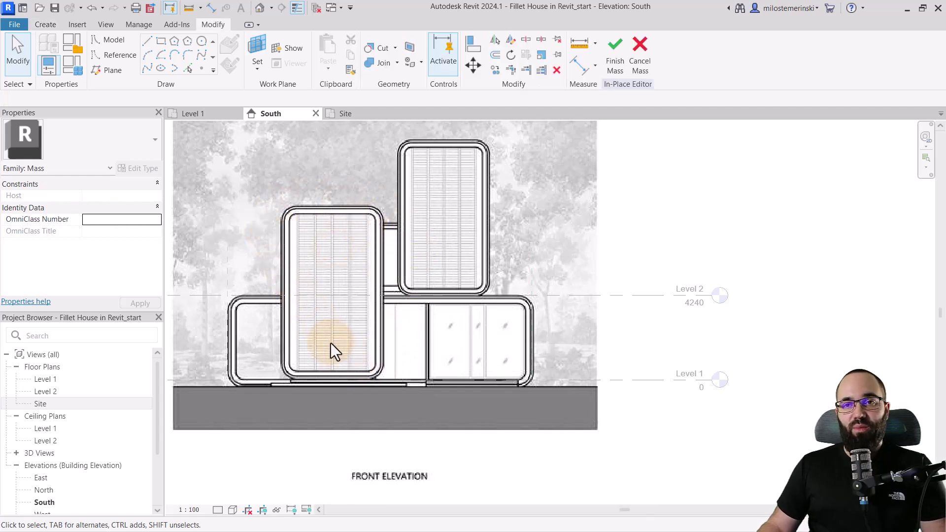
{"action": "left_click", "coordinate": [159, 43]}
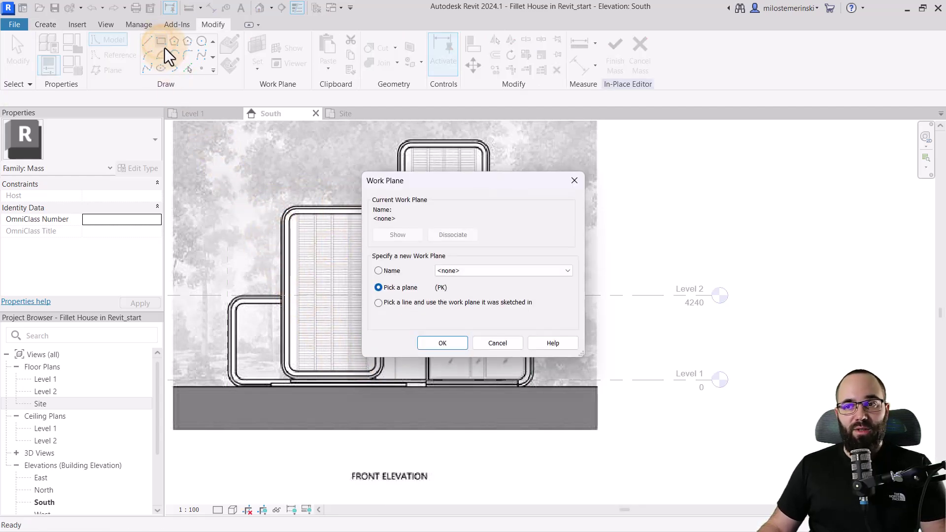
{"action": "left_click", "coordinate": [412, 293]}
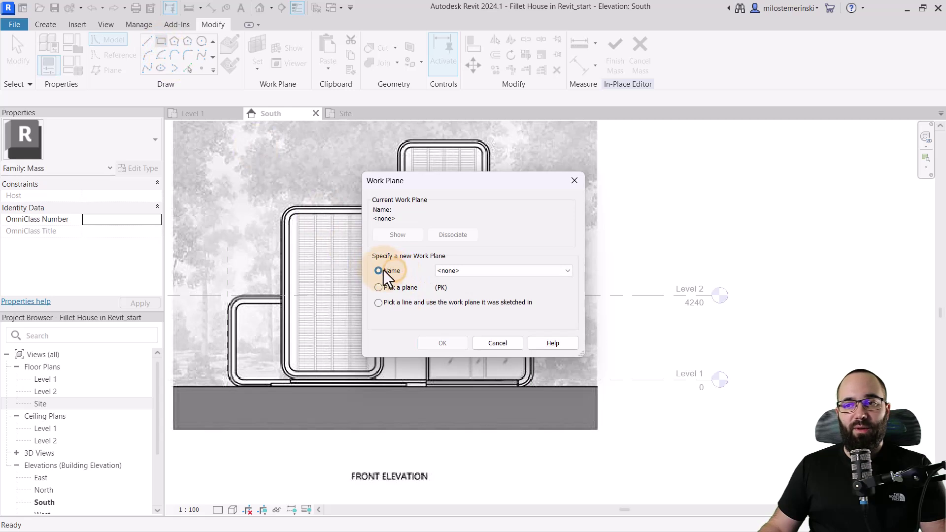
{"action": "left_click", "coordinate": [461, 270]}
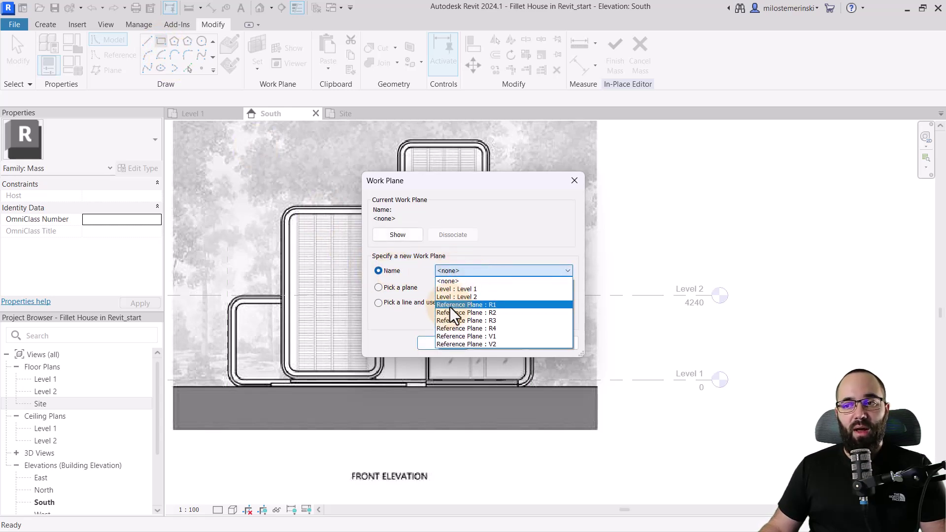
{"action": "left_click", "coordinate": [451, 305]}
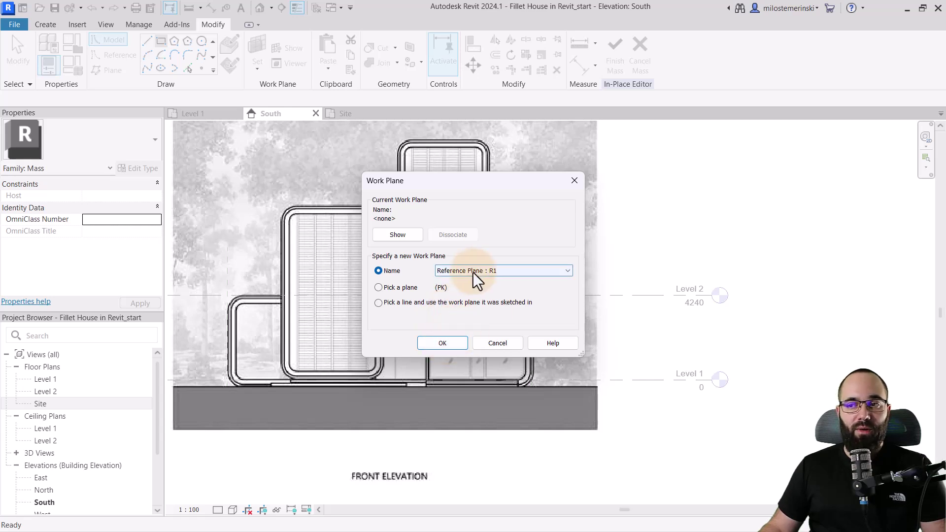
{"action": "left_click", "coordinate": [441, 343]}
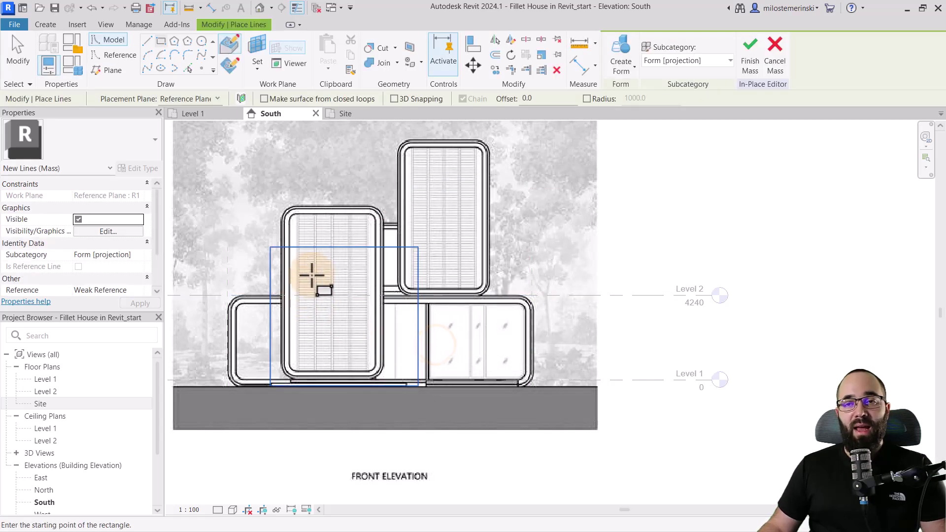
Draw a rectangle with 700 mm corner radius over the outer outline of the front elevation's left tower.
{"action": "left_click", "coordinate": [161, 41]}
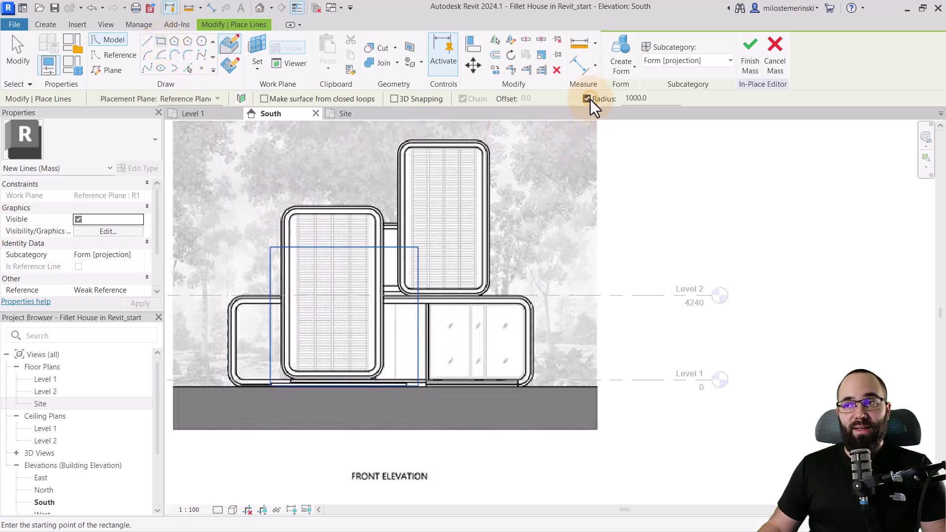
{"action": "left_click", "coordinate": [640, 98]}
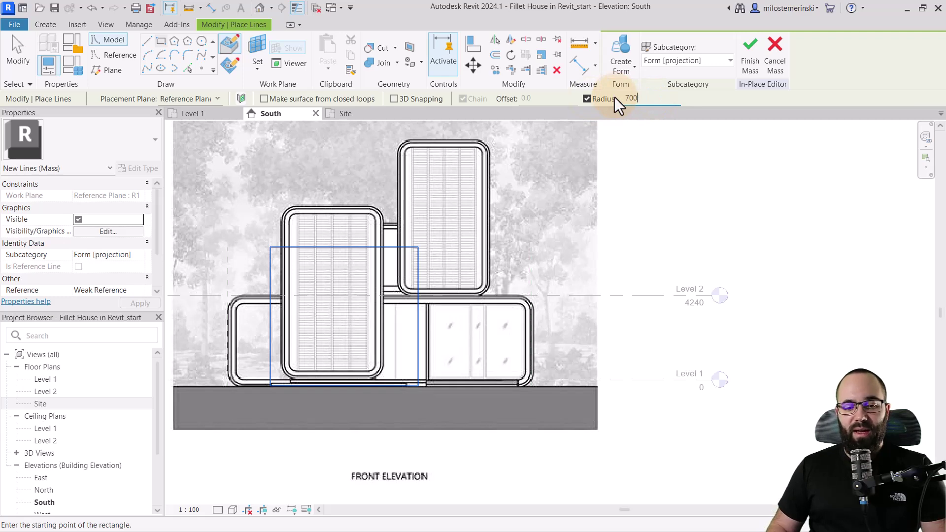
{"action": "type", "text": "700"}
{"action": "key", "text": "Return"}
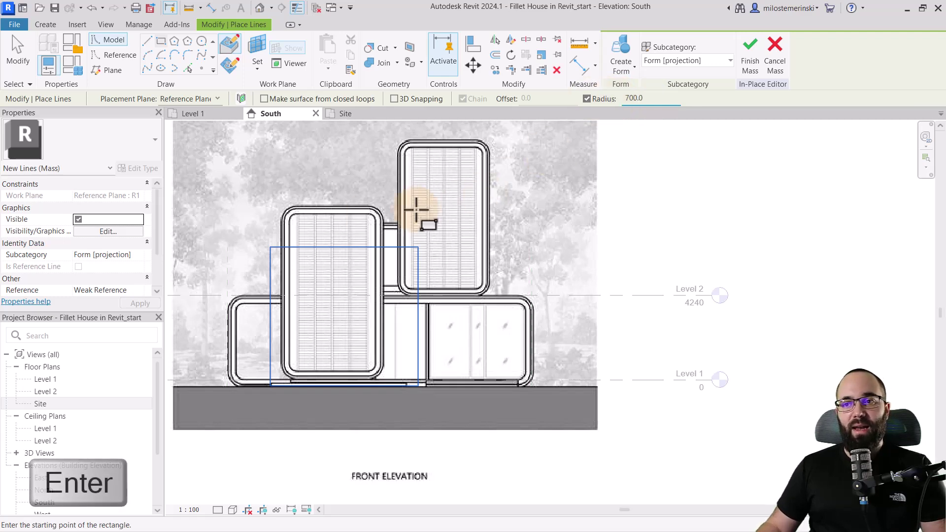
{"action": "scroll", "coordinate": [293, 210], "scroll_direction": "up", "scroll_amount": 5}
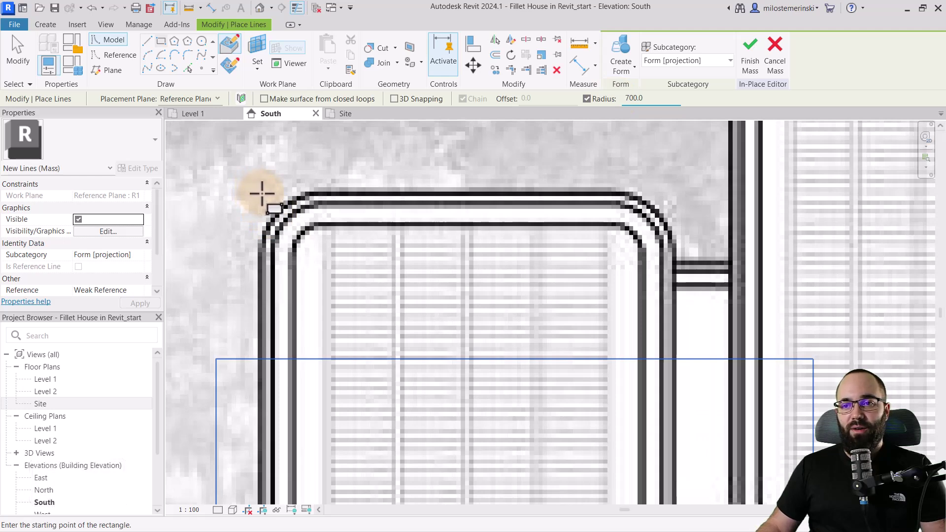
{"action": "left_click", "coordinate": [260, 191]}
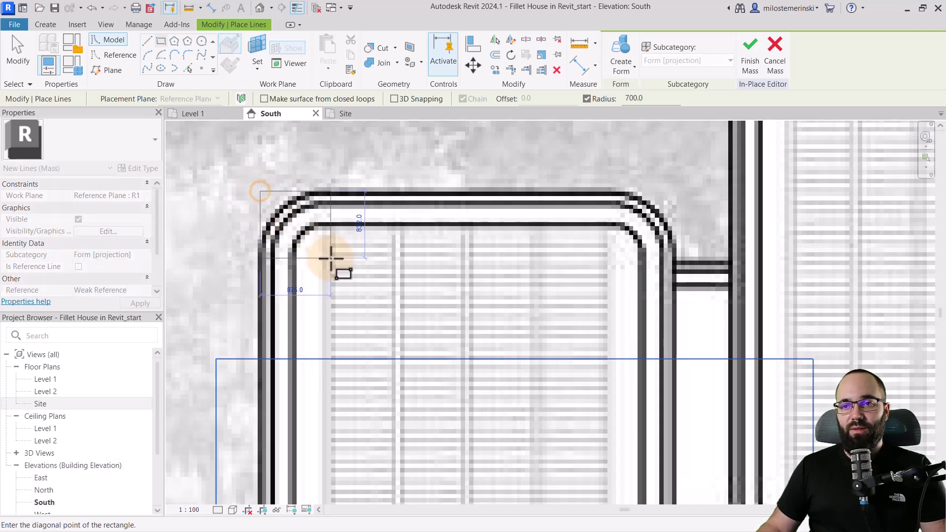
{"action": "scroll", "coordinate": [327, 257], "scroll_direction": "down", "scroll_amount": 5}
{"action": "middle_click_drag", "start_coordinate": [327, 258], "coordinate": [401, 316]}
{"action": "scroll", "coordinate": [372, 416], "scroll_direction": "up", "scroll_amount": 5}
{"action": "scroll", "coordinate": [372, 416], "scroll_direction": "up", "scroll_amount": 2}
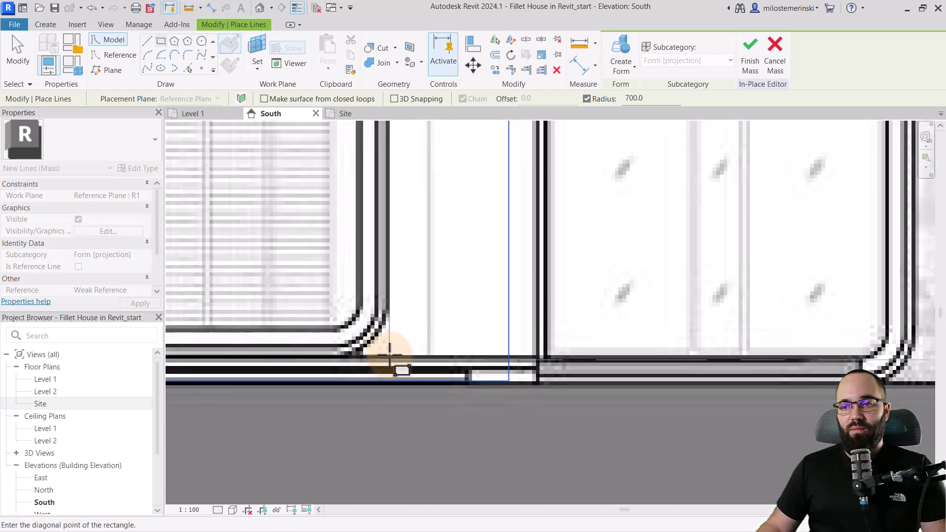
{"action": "left_click", "coordinate": [388, 354]}
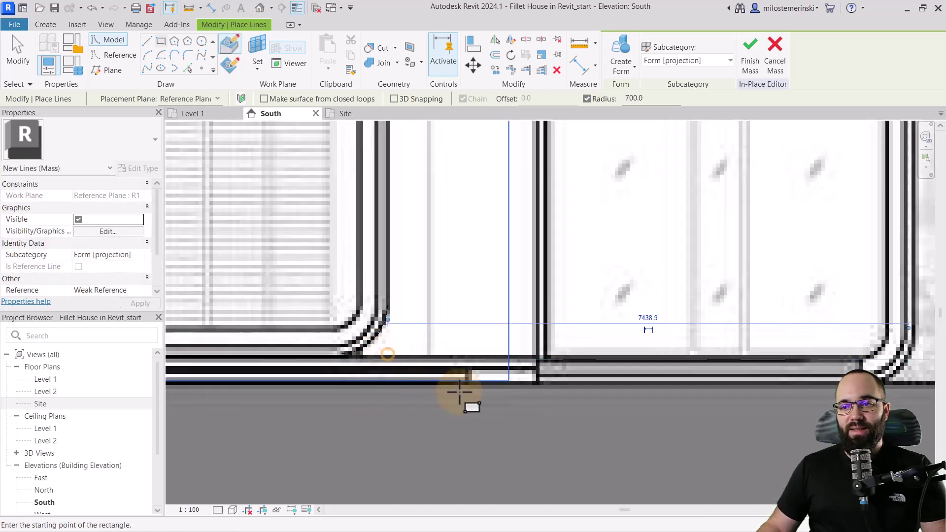
Select the whole rounded-rectangle profile of the left tower and create a solid form from it.
{"action": "scroll", "coordinate": [388, 357], "scroll_direction": "down", "scroll_amount": 4}
{"action": "scroll", "coordinate": [331, 359], "scroll_direction": "up", "scroll_amount": 2}
{"action": "scroll", "coordinate": [291, 219], "scroll_direction": "up", "scroll_amount": 3}
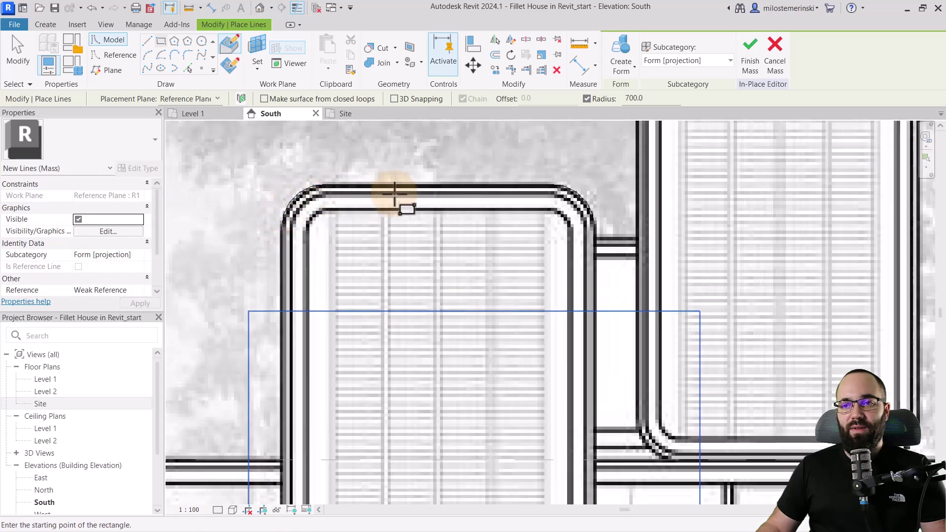
{"action": "scroll", "coordinate": [334, 184], "scroll_direction": "down", "scroll_amount": 2}
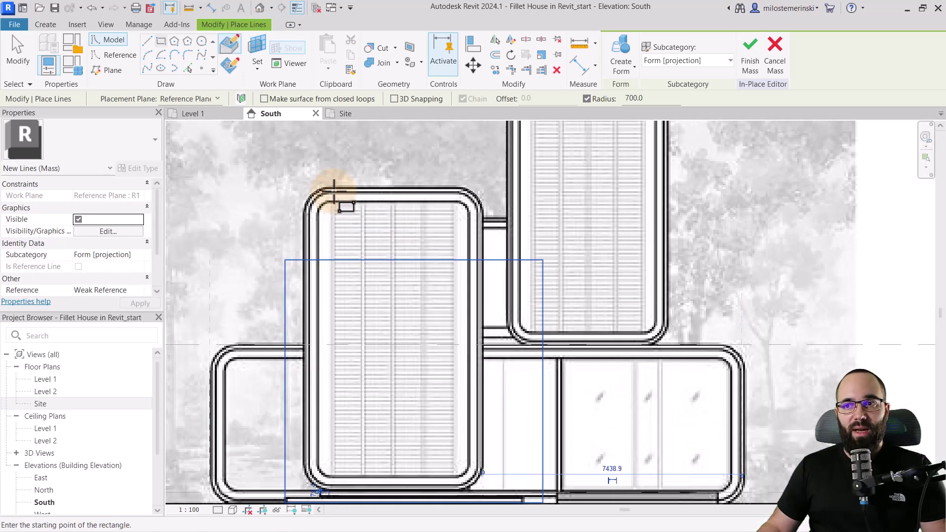
{"action": "key", "text": "Escape"}
{"action": "left_click", "coordinate": [337, 190]}
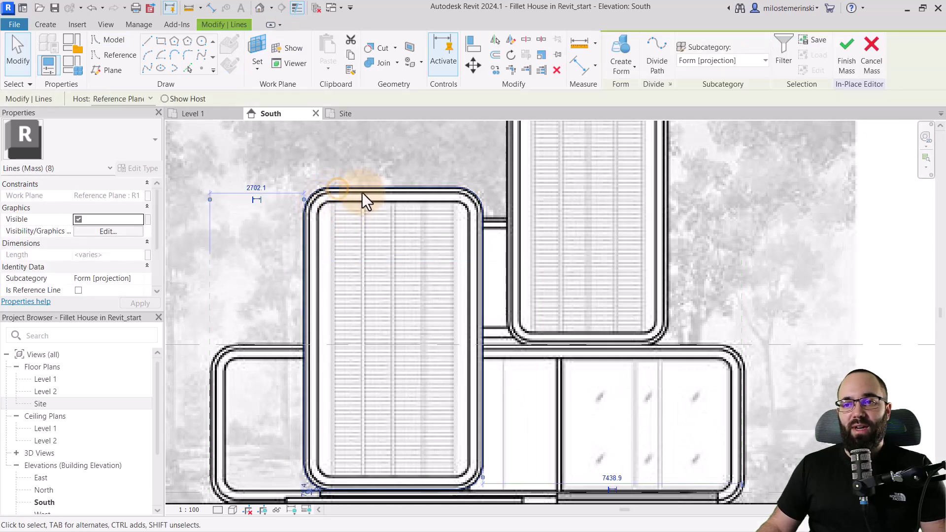
{"action": "left_click", "coordinate": [622, 51]}
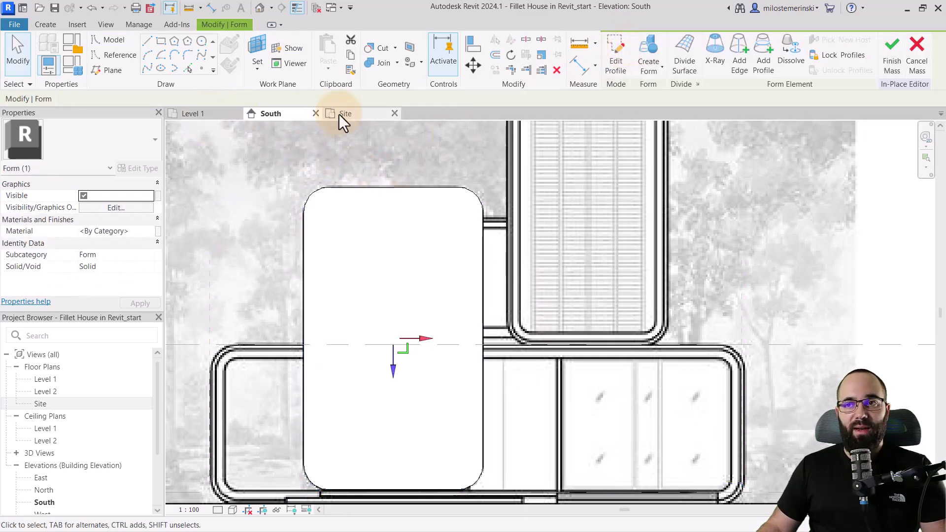
In the Level 1 plan, stretch the tower form's back face to reference plane R4 and inspect the form in 3D.
{"action": "left_click", "coordinate": [212, 114]}
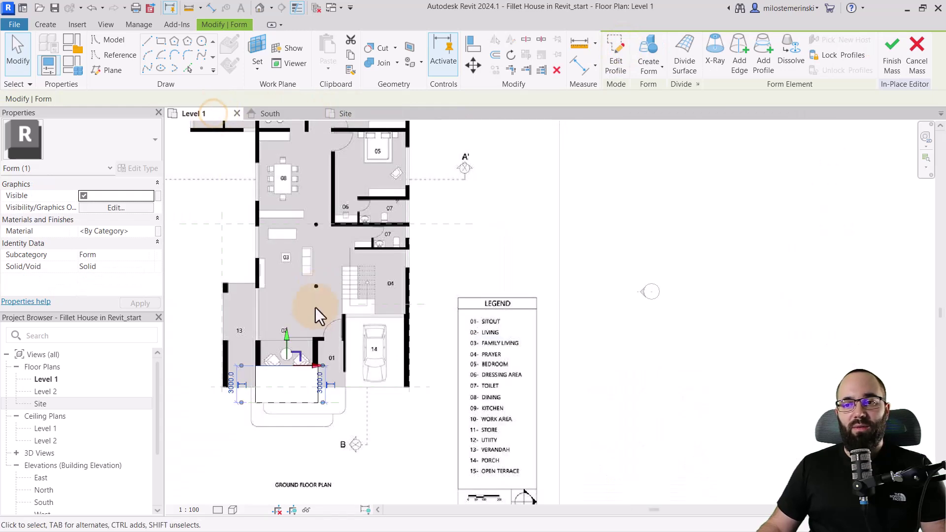
{"action": "left_click_drag", "start_coordinate": [287, 337], "coordinate": [282, 197]}
{"action": "middle_click_drag", "start_coordinate": [294, 288], "coordinate": [331, 302]}
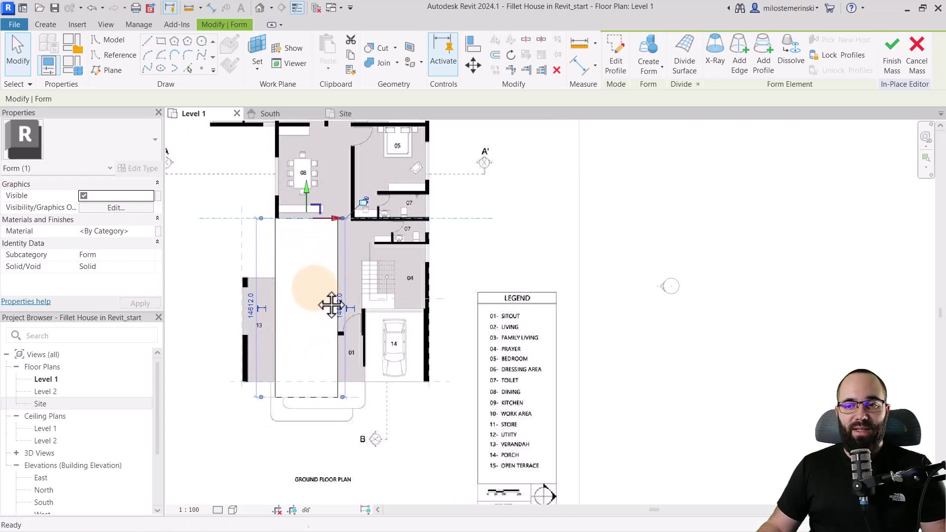
{"action": "left_click", "coordinate": [260, 8]}
{"action": "middle_click_drag", "start_coordinate": [498, 379], "coordinate": [535, 328], "text": "shift"}
{"action": "scroll", "coordinate": [515, 304], "scroll_direction": "up", "scroll_amount": 3}
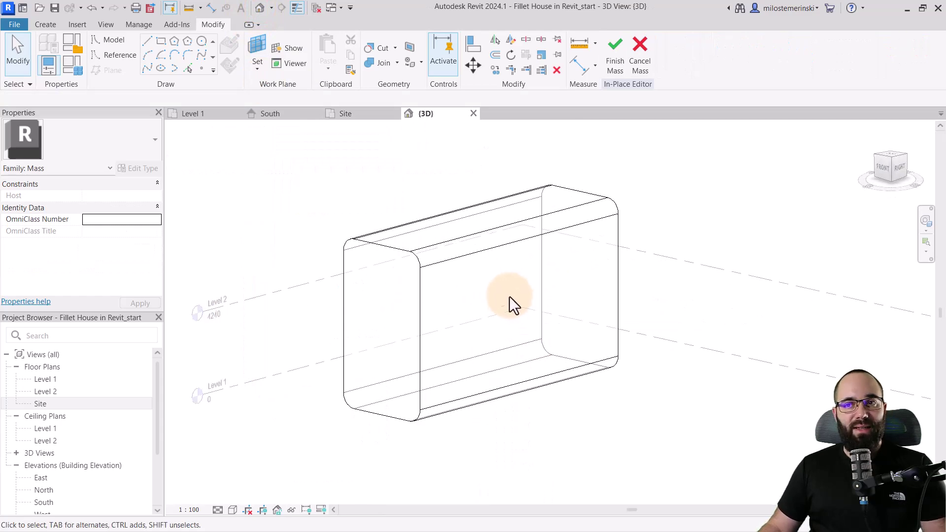
In the South elevation, start another rectangle with Reference Plane : R2 as work plane, set to draw on the work plane.
{"action": "left_click", "coordinate": [287, 113]}
{"action": "scroll", "coordinate": [367, 343], "scroll_direction": "down", "scroll_amount": 2}
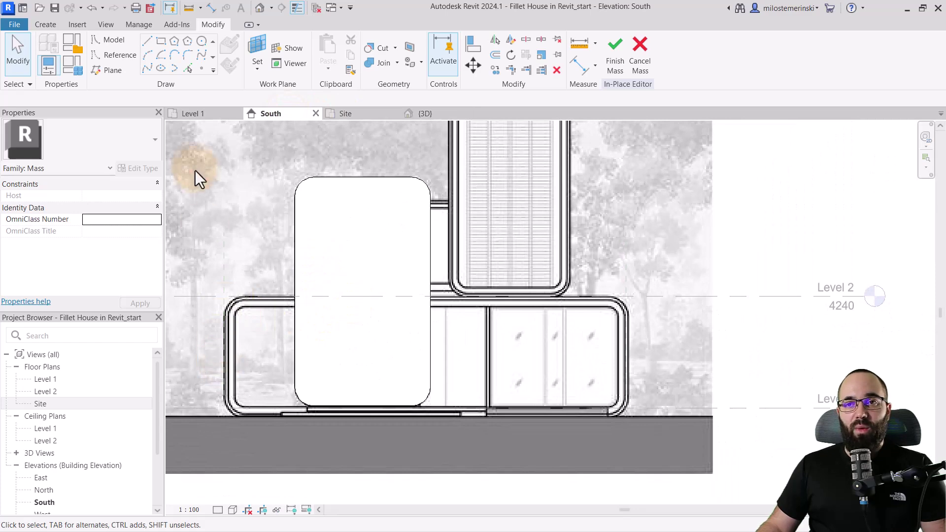
{"action": "left_click", "coordinate": [161, 43]}
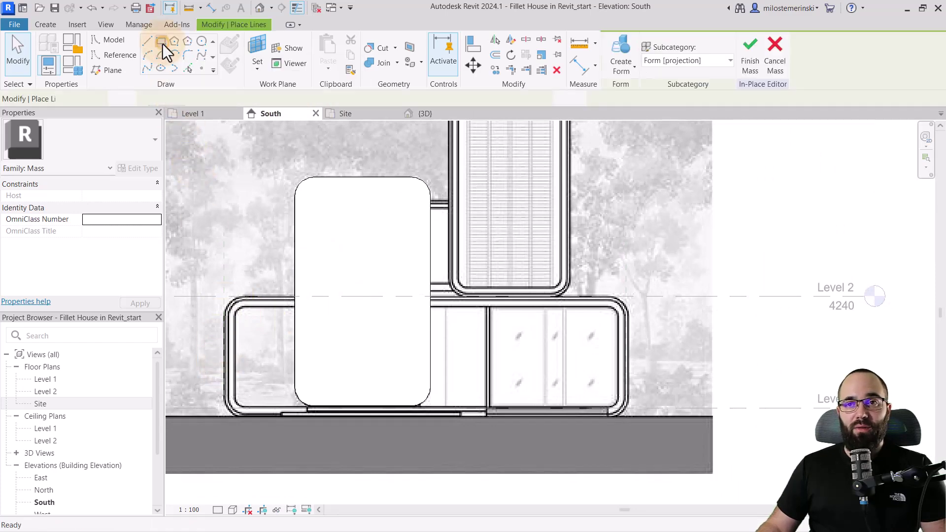
{"action": "left_click", "coordinate": [252, 49]}
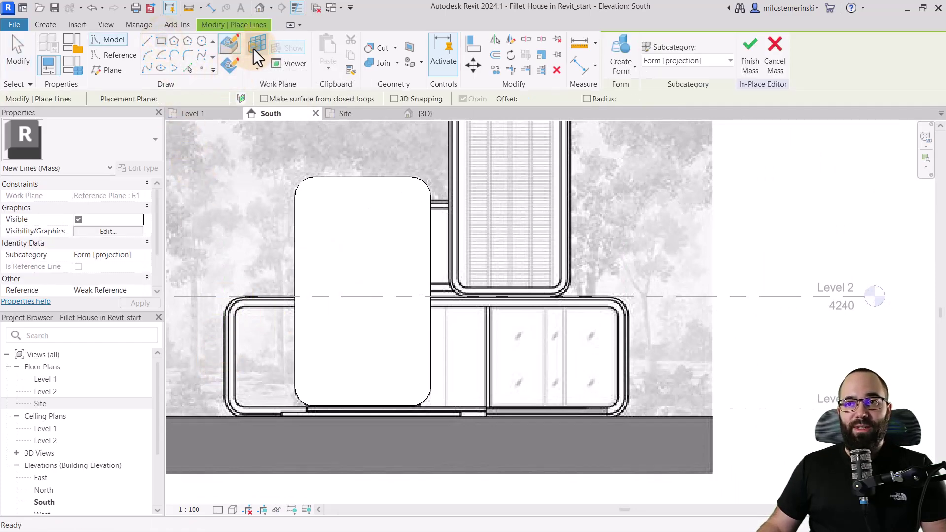
{"action": "left_click", "coordinate": [477, 270]}
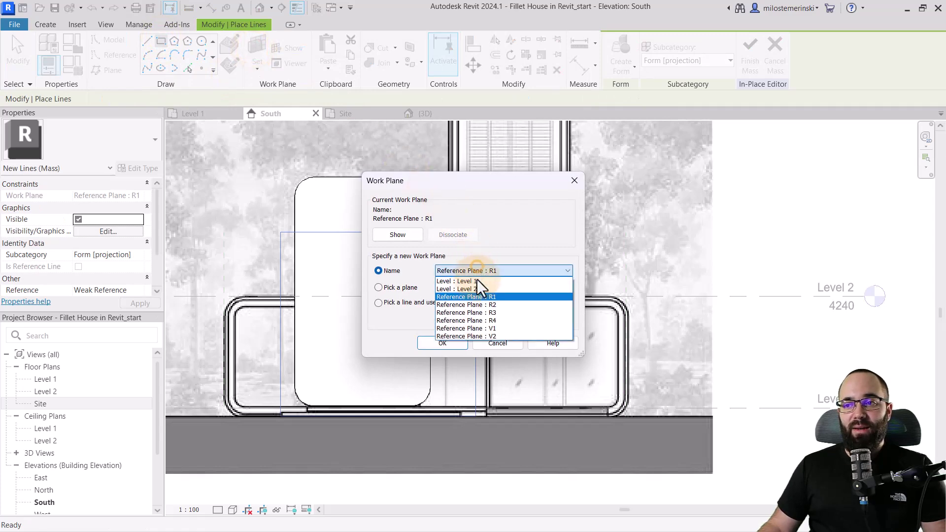
{"action": "left_click", "coordinate": [467, 307]}
{"action": "left_click", "coordinate": [423, 344]}
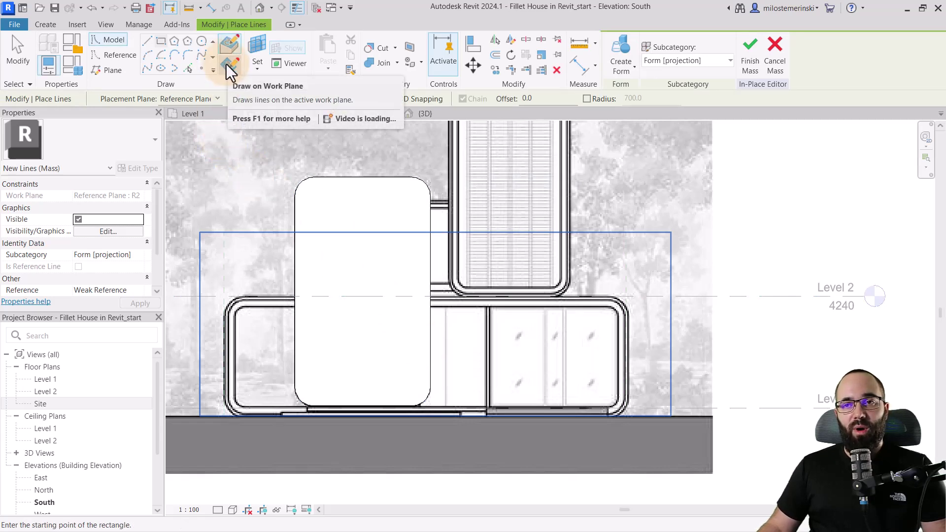
{"action": "left_click", "coordinate": [230, 69]}
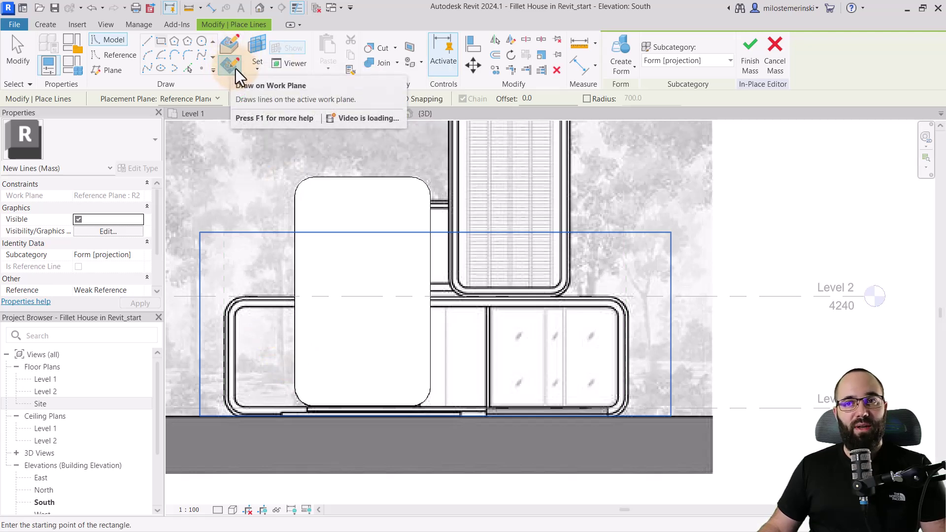
Draw a 700 mm radius rectangle about 15280 mm wide from the V1 and Level 2 intersection to the ground-floor outline's lower right corner.
{"action": "scroll", "coordinate": [253, 200], "scroll_direction": "up", "scroll_amount": 2}
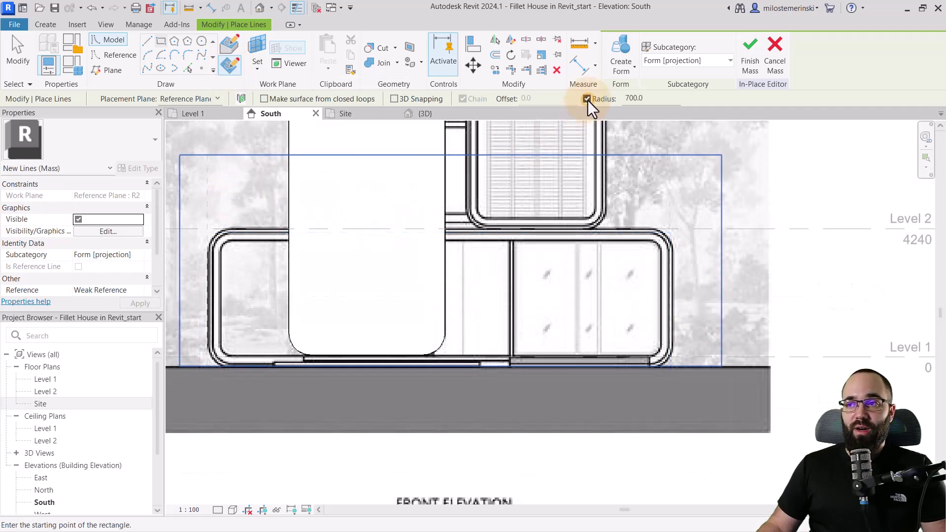
{"action": "scroll", "coordinate": [217, 226], "scroll_direction": "up", "scroll_amount": 2}
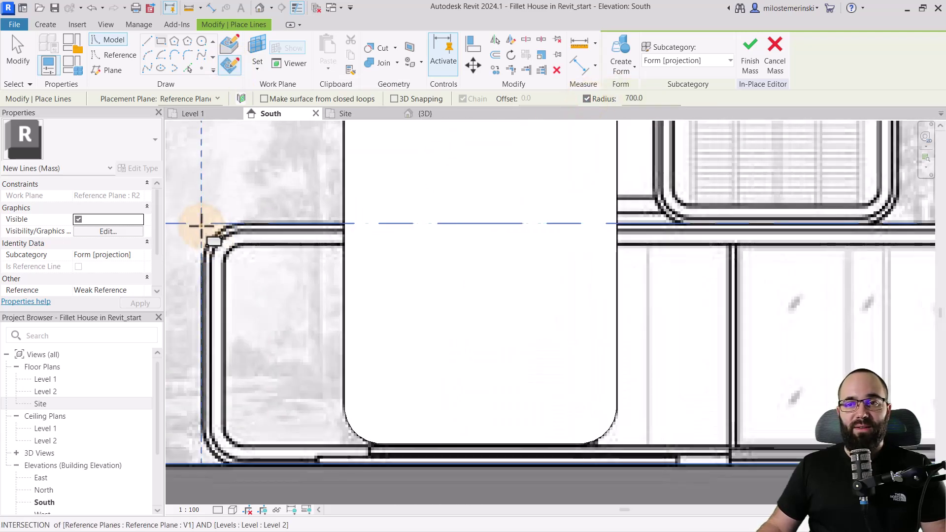
{"action": "left_click", "coordinate": [201, 224]}
{"action": "scroll", "coordinate": [274, 317], "scroll_direction": "down", "scroll_amount": 3}
{"action": "middle_click_drag", "start_coordinate": [274, 317], "coordinate": [392, 326]}
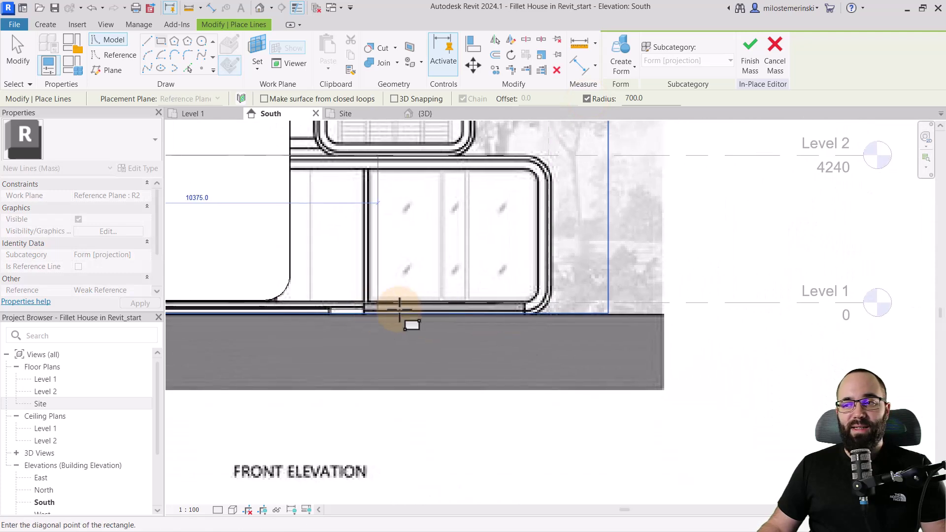
{"action": "scroll", "coordinate": [545, 320], "scroll_direction": "up", "scroll_amount": 3}
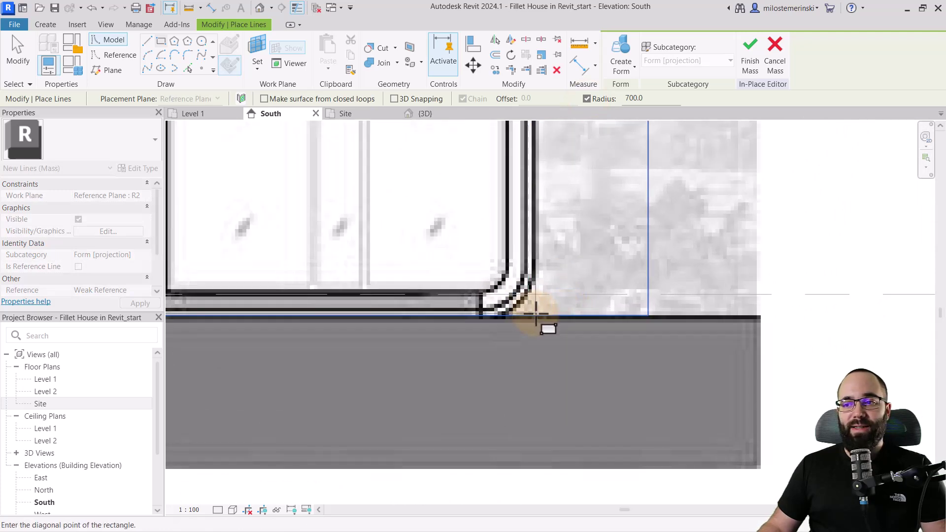
{"action": "left_click", "coordinate": [535, 314]}
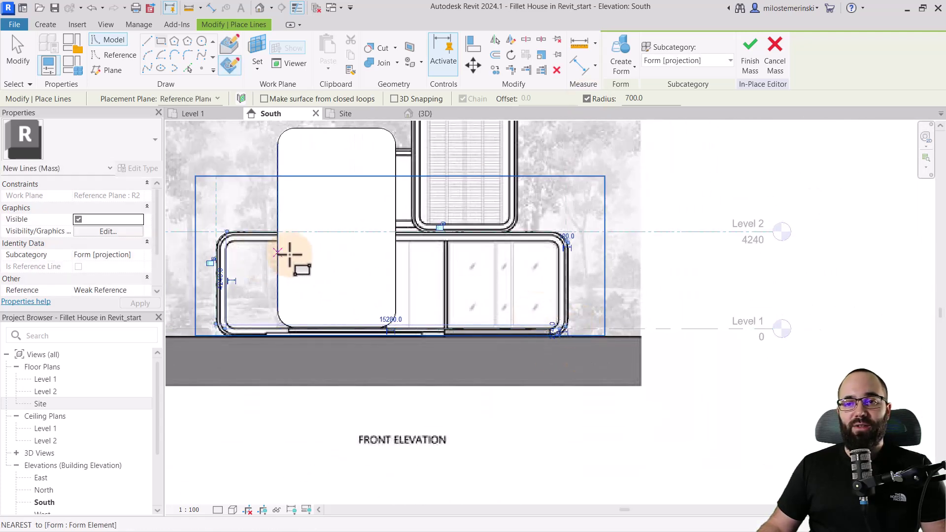
Select the whole ground-floor rounded-rectangle profile and create a solid form from it.
{"action": "key", "text": "Escape"}
{"action": "key", "text": "Escape"}
{"action": "key", "text": "Tab"}
{"action": "left_click", "coordinate": [226, 246]}
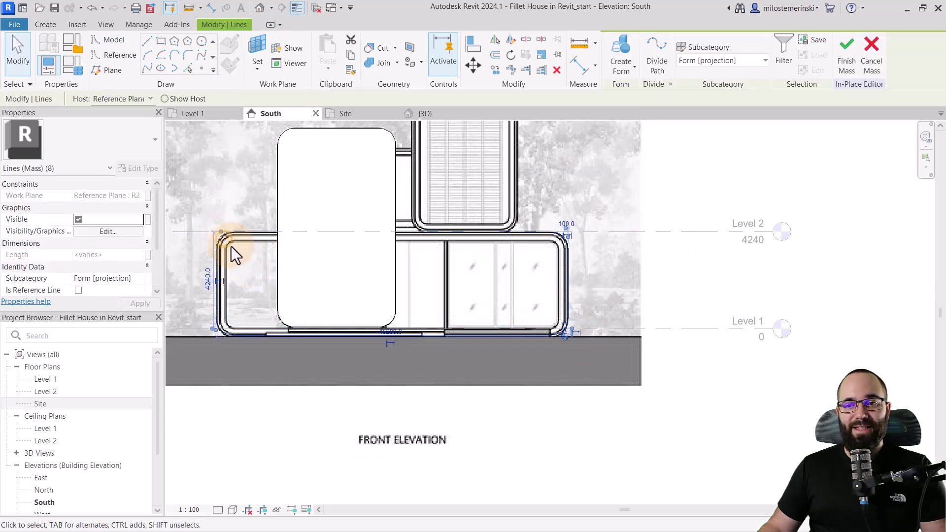
{"action": "left_click", "coordinate": [628, 46]}
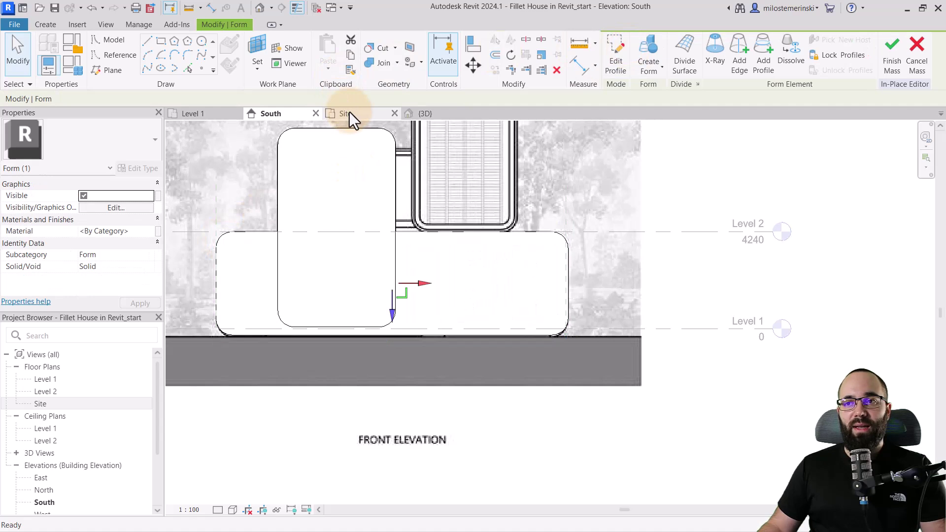
In the Level 1 plan, stretch the ground-floor form's back face to reference plane R4 and inspect both forms in 3D.
{"action": "left_click", "coordinate": [207, 114]}
{"action": "left_click_drag", "start_coordinate": [340, 311], "coordinate": [338, 195]}
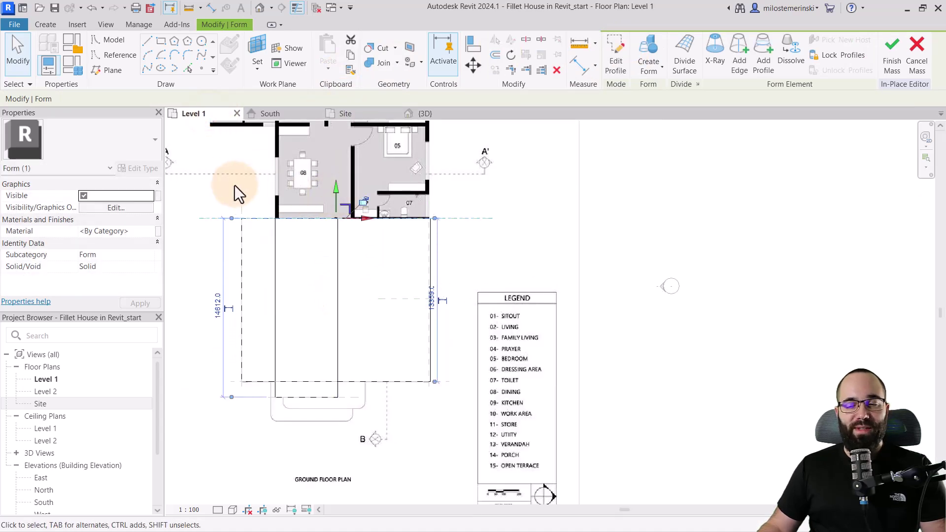
{"action": "left_click", "coordinate": [249, 195]}
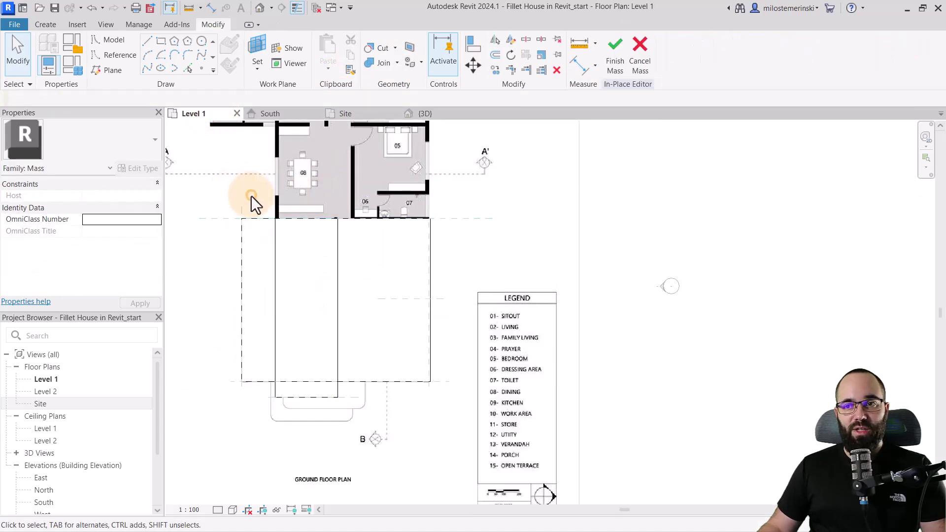
{"action": "left_click", "coordinate": [426, 114]}
{"action": "middle_click_drag", "start_coordinate": [471, 285], "coordinate": [532, 377], "text": "shift"}
{"action": "left_click", "coordinate": [361, 216]}
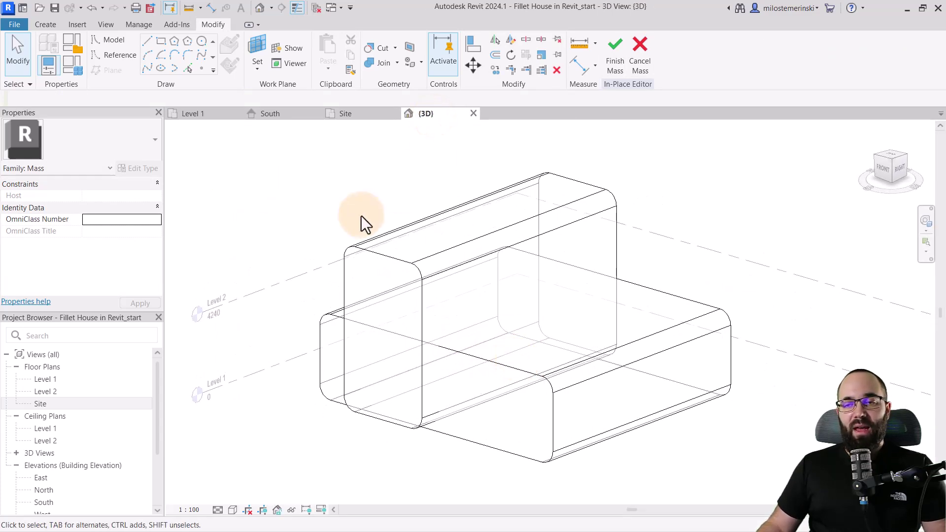
In the South elevation, start another rectangle and set its work plane to Reference Plane : R3.
{"action": "left_click", "coordinate": [274, 118]}
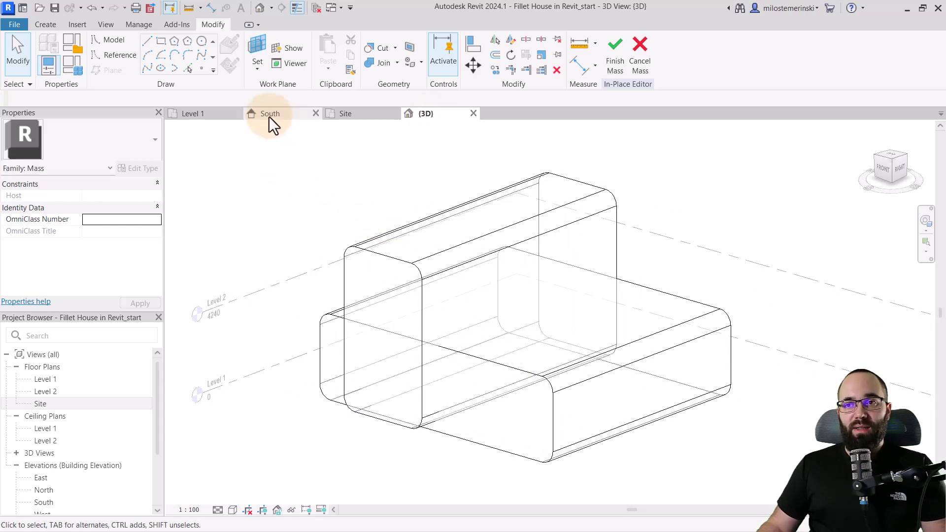
{"action": "mouse_move", "coordinate": [268, 121]}
{"action": "middle_mouse_down"}
{"action": "mouse_move", "coordinate": [352, 355]}
{"action": "mouse_move", "coordinate": [301, 249]}
{"action": "middle_mouse_up"}
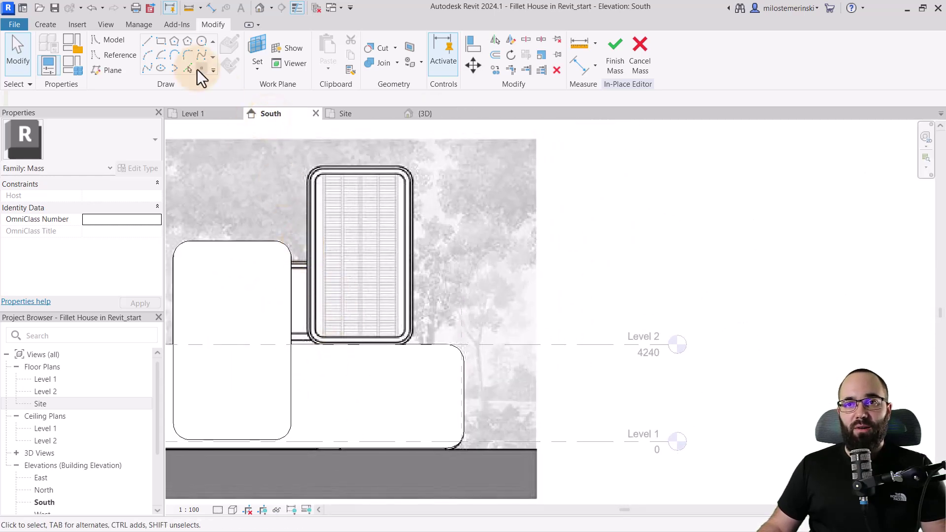
{"action": "left_click", "coordinate": [160, 41]}
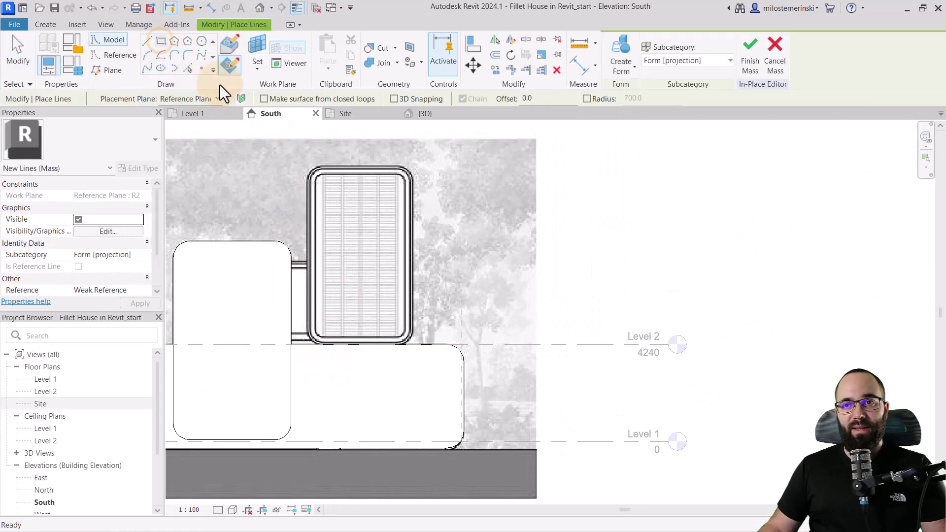
{"action": "left_click", "coordinate": [261, 50]}
{"action": "left_click", "coordinate": [468, 270]}
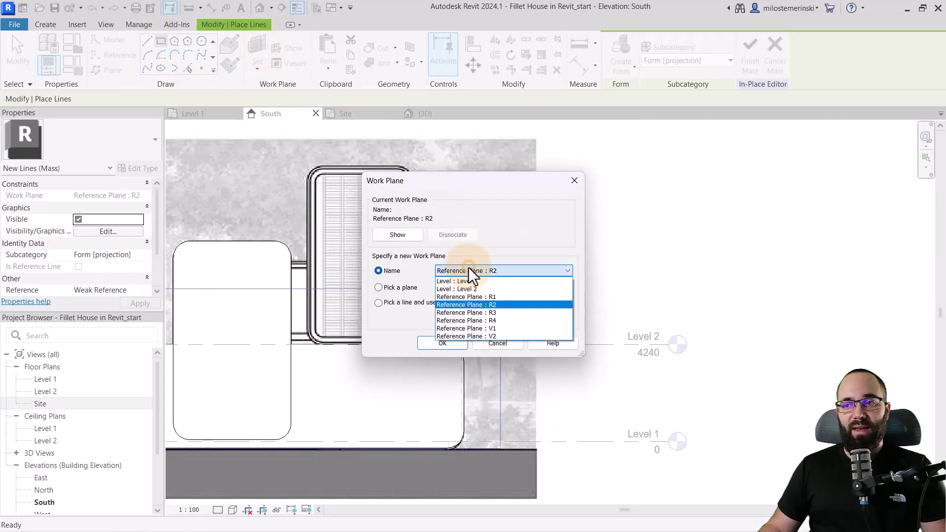
{"action": "left_click", "coordinate": [459, 312]}
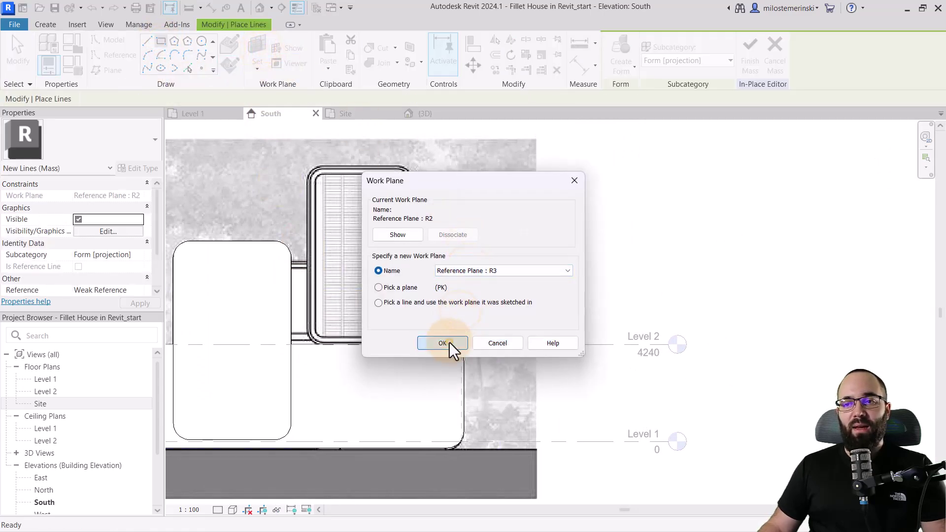
{"action": "left_click", "coordinate": [448, 342]}
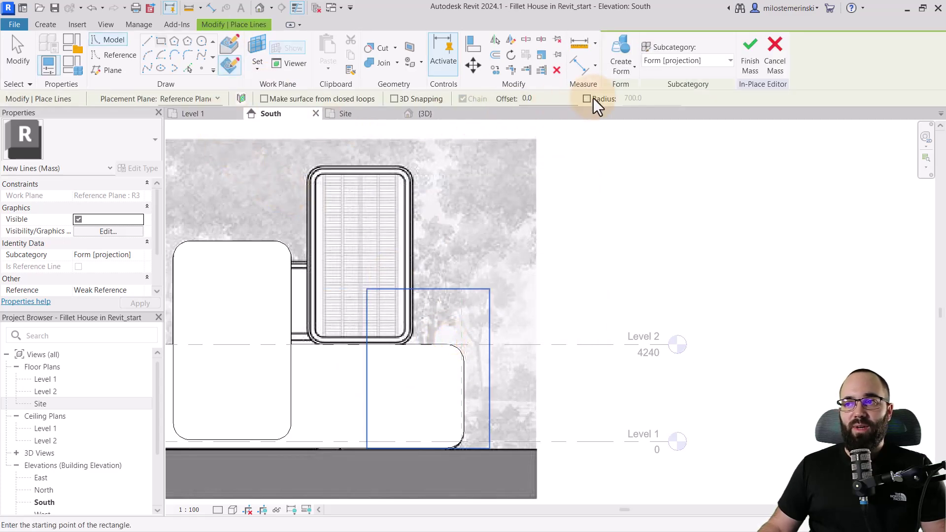
Draw a rectangle with 700 mm corner radius over the upper slatted volume's outer outline, ending at Level 2.
{"action": "left_click", "coordinate": [587, 98]}
{"action": "scroll", "coordinate": [348, 170], "scroll_direction": "up", "scroll_amount": 3}
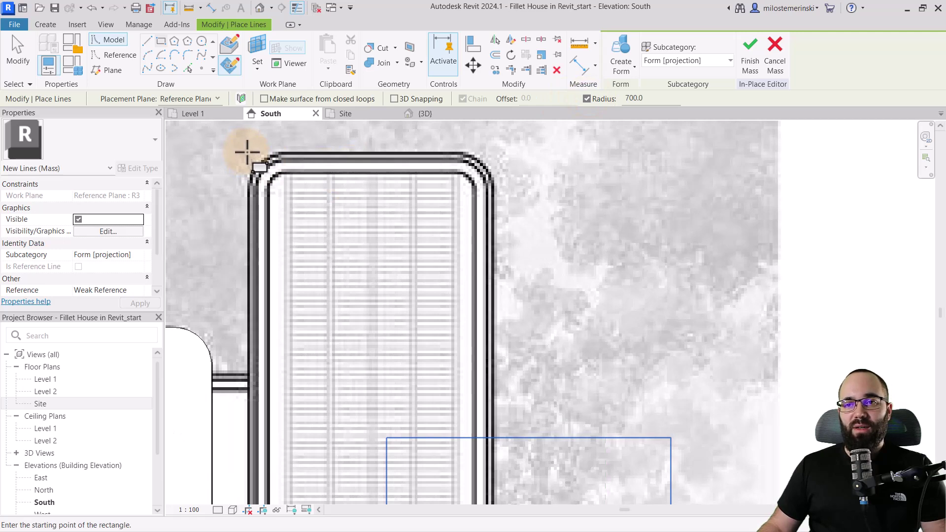
{"action": "scroll", "coordinate": [251, 156], "scroll_direction": "up", "scroll_amount": 2}
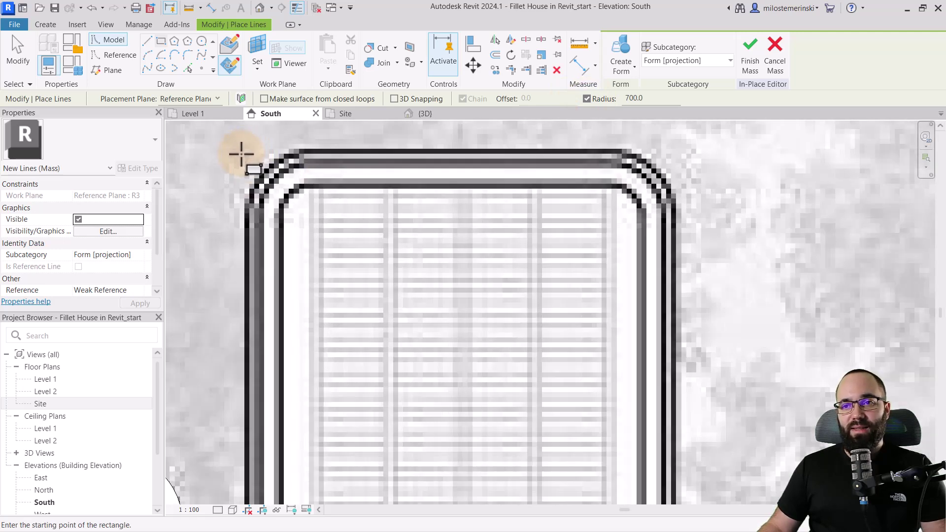
{"action": "left_click", "coordinate": [245, 151]}
{"action": "scroll", "coordinate": [247, 154], "scroll_direction": "down", "scroll_amount": 3}
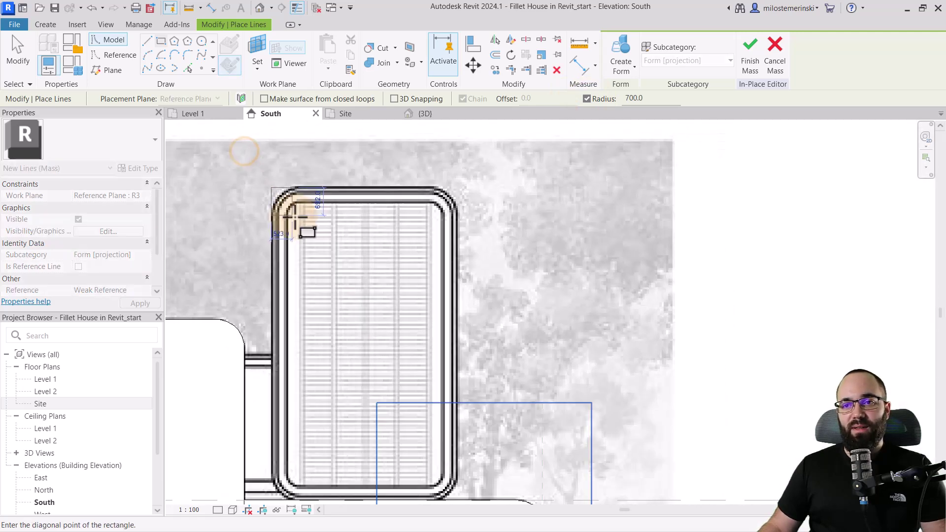
{"action": "scroll", "coordinate": [391, 289], "scroll_direction": "up", "scroll_amount": 5}
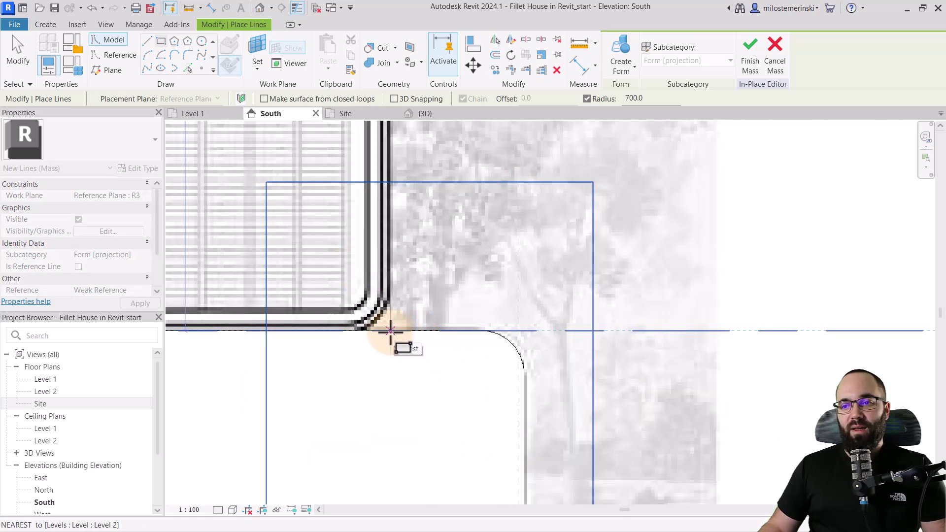
{"action": "left_click", "coordinate": [388, 331]}
{"action": "scroll", "coordinate": [439, 342], "scroll_direction": "down", "scroll_amount": 3}
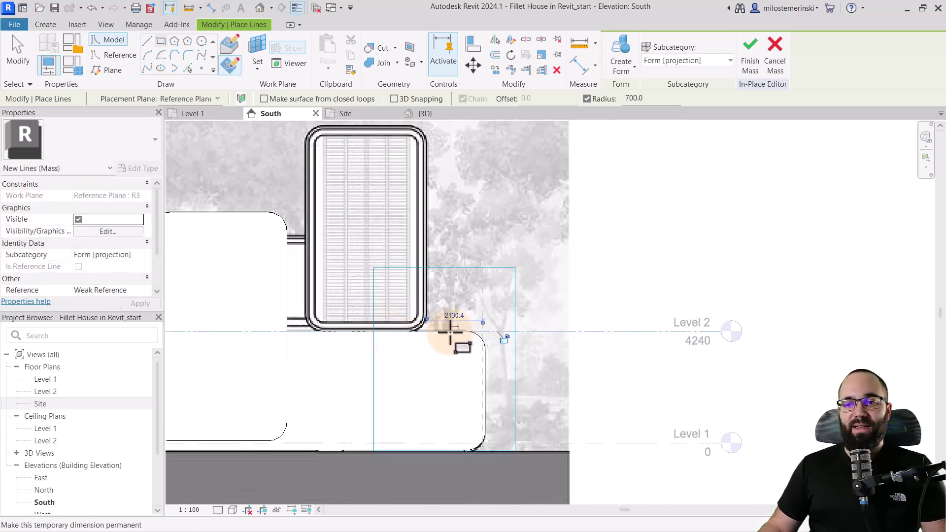
{"action": "middle_click_drag", "start_coordinate": [450, 331], "coordinate": [478, 397]}
{"action": "key", "text": "Escape"}
{"action": "key", "text": "Escape"}
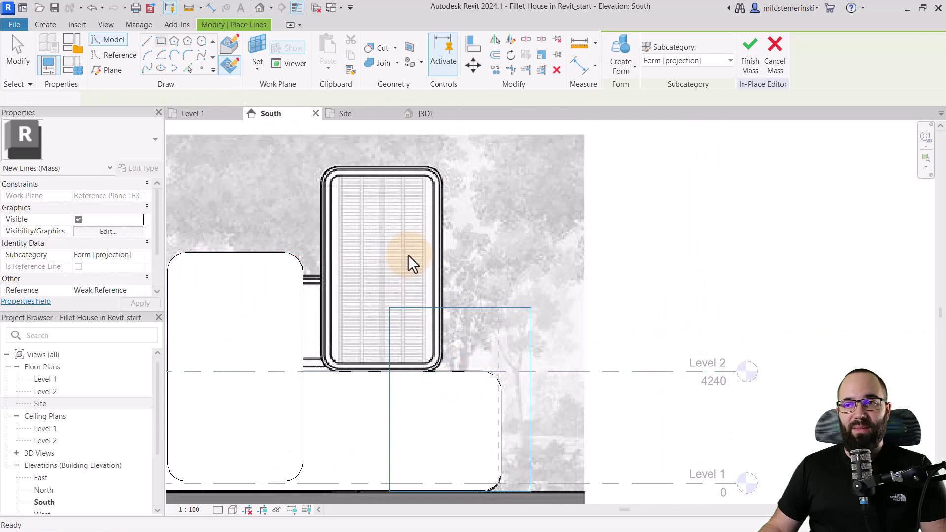
Create a solid form from the upper rounded profile and stretch its back face to reference plane R4 in the Site plan.
{"action": "left_click", "coordinate": [373, 168]}
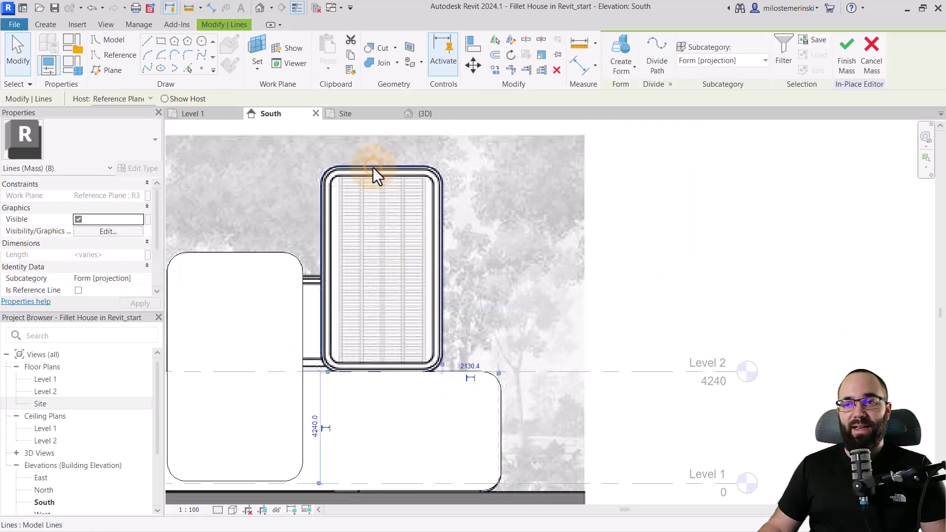
{"action": "left_click", "coordinate": [615, 47]}
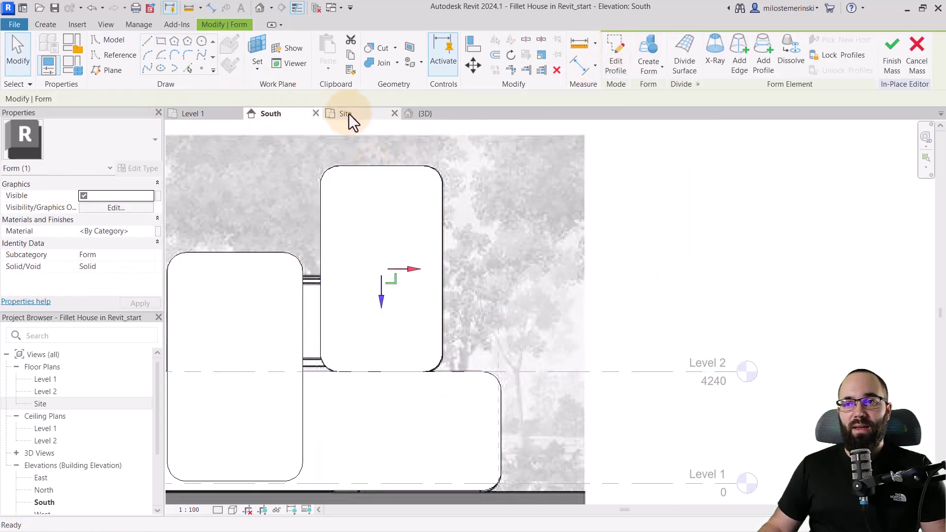
{"action": "left_click", "coordinate": [348, 113]}
{"action": "middle_click_drag", "start_coordinate": [387, 222], "coordinate": [382, 417]}
{"action": "scroll", "coordinate": [370, 376], "scroll_direction": "down", "scroll_amount": 2}
{"action": "left_click_drag", "start_coordinate": [354, 352], "coordinate": [353, 287]}
{"action": "scroll", "coordinate": [404, 241], "scroll_direction": "down", "scroll_amount": 2}
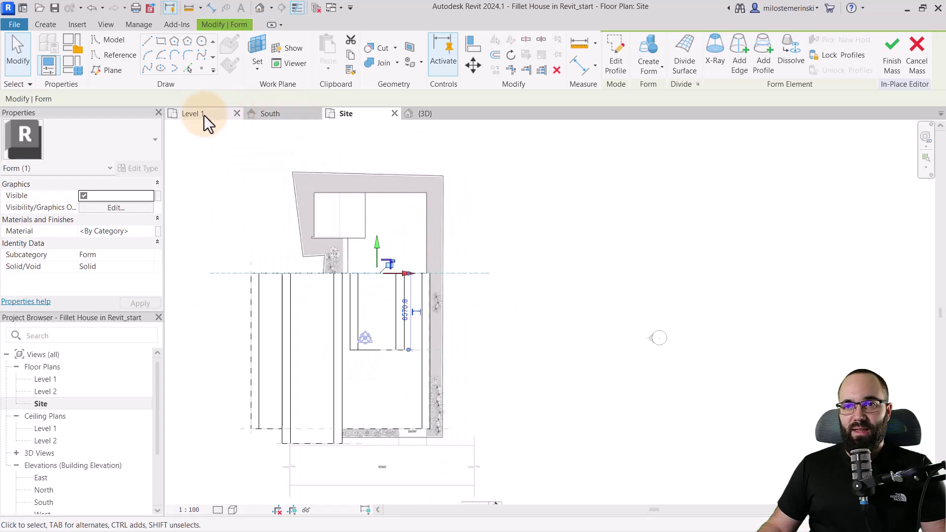
Inspect the three forms in 3D and examine the Level 1 plan around the living room and sitout entrance wall.
{"action": "left_click", "coordinate": [425, 113]}
{"action": "mouse_move", "coordinate": [493, 276]}
{"action": "middle_mouse_down", "text": "shift"}
{"action": "mouse_move", "coordinate": [513, 313]}
{"action": "mouse_move", "coordinate": [444, 221]}
{"action": "mouse_move", "coordinate": [408, 262]}
{"action": "mouse_move", "coordinate": [517, 291]}
{"action": "mouse_move", "coordinate": [507, 272]}
{"action": "middle_mouse_up", "text": "shift"}
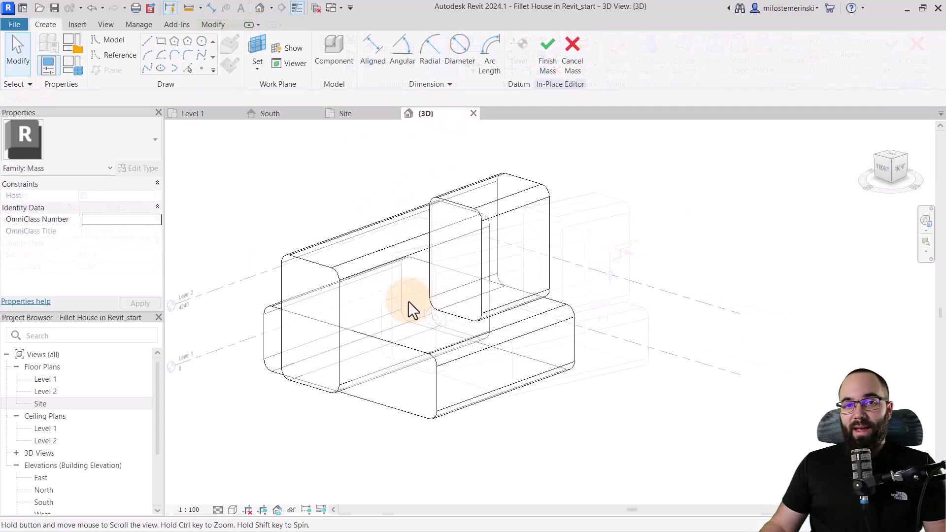
{"action": "middle_click_drag", "start_coordinate": [407, 311], "coordinate": [424, 296], "text": "shift"}
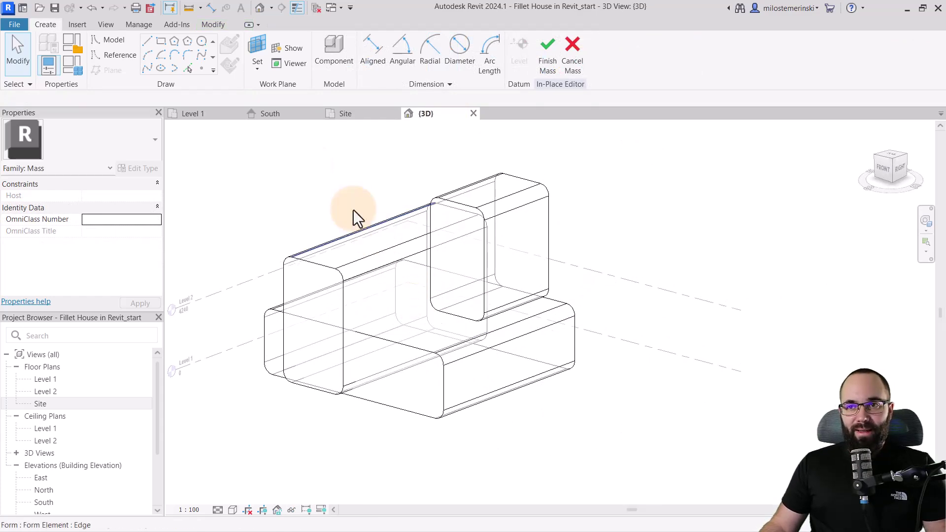
{"action": "left_click", "coordinate": [193, 114]}
{"action": "scroll", "coordinate": [290, 336], "scroll_direction": "up", "scroll_amount": 2}
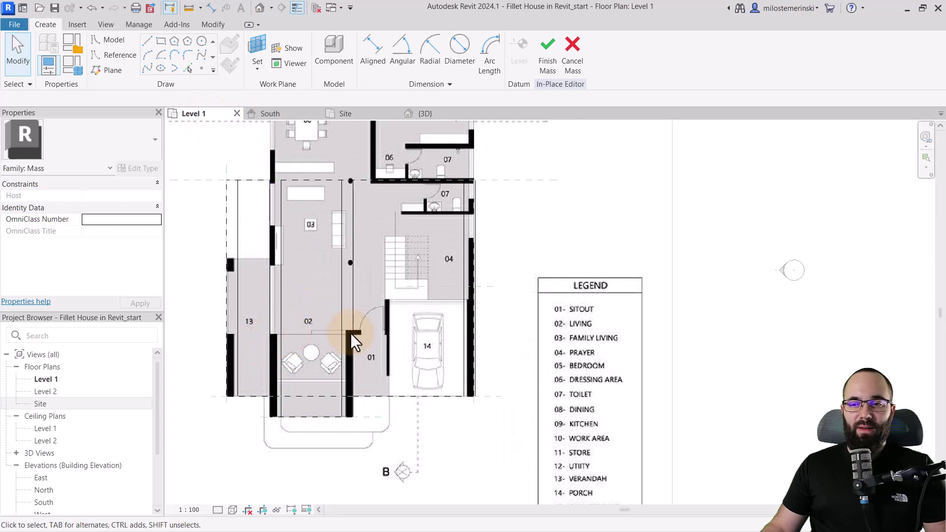
{"action": "scroll", "coordinate": [285, 347], "scroll_direction": "up", "scroll_amount": 2}
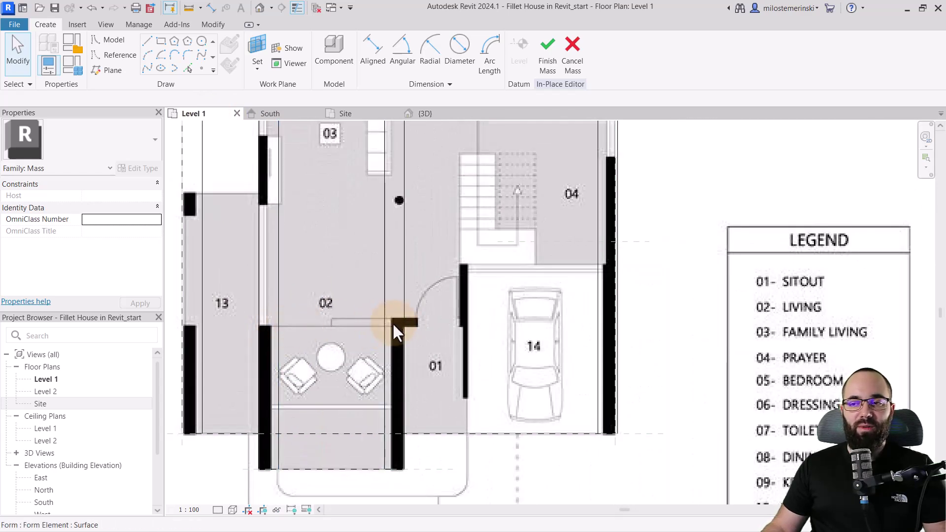
{"action": "scroll", "coordinate": [397, 324], "scroll_direction": "down", "scroll_amount": 2}
{"action": "middle_click_drag", "start_coordinate": [405, 327], "coordinate": [394, 397]}
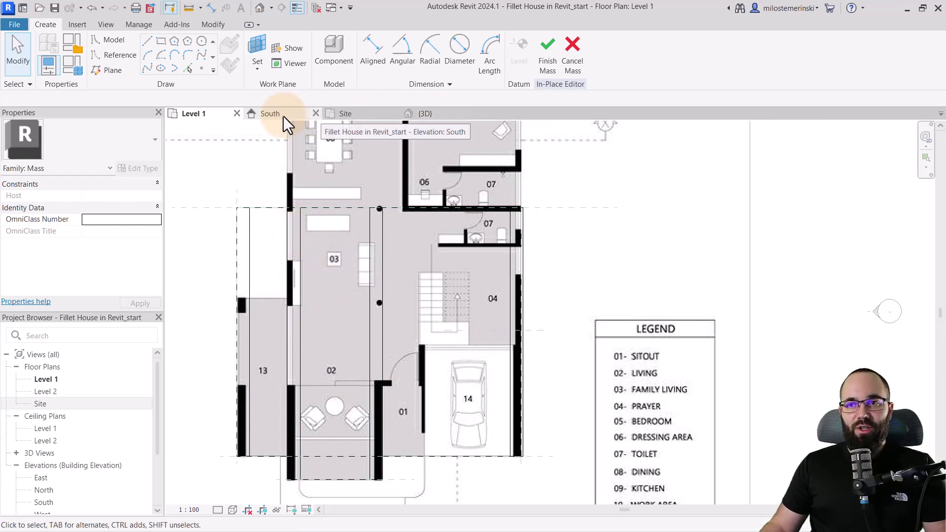
{"action": "left_click", "coordinate": [424, 114]}
{"action": "middle_click_drag", "start_coordinate": [429, 299], "coordinate": [389, 308], "text": "shift"}
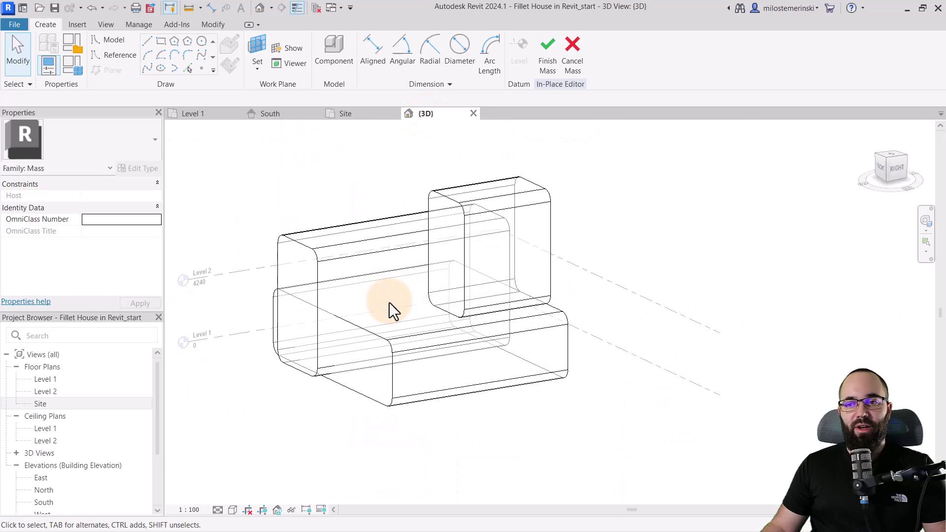
Set the tower form's side face as the active work plane in the 3D view.
{"action": "left_click", "coordinate": [251, 49]}
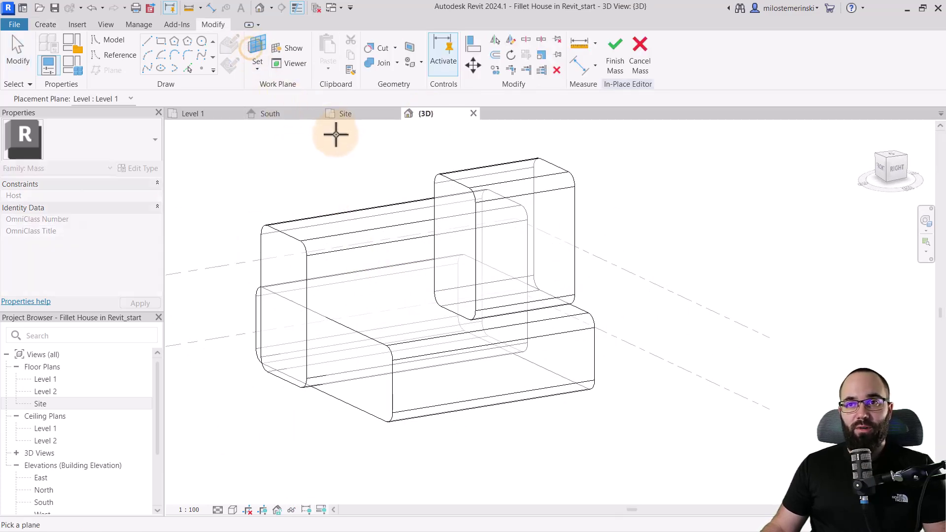
{"action": "left_click", "coordinate": [341, 249]}
{"action": "middle_click_drag", "start_coordinate": [401, 321], "coordinate": [385, 381], "text": "shift"}
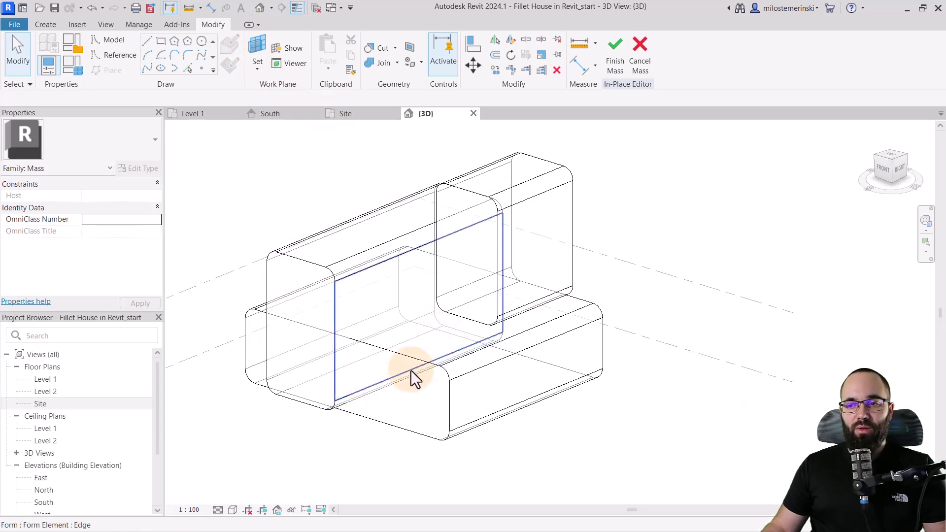
In the Level 1 plan, place a horizontal reference plane across the sitout entrance and move it to the inner edge of the entrance wall.
{"action": "left_click", "coordinate": [216, 118]}
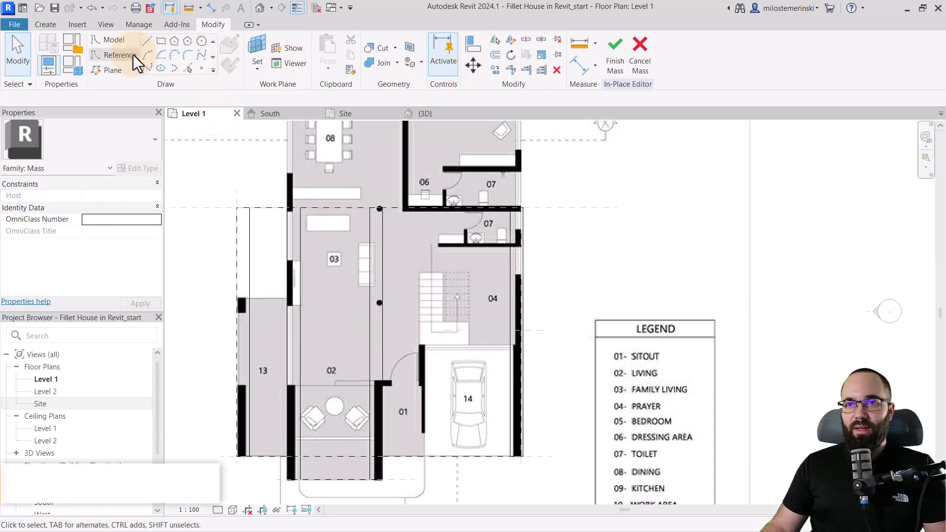
{"action": "left_click", "coordinate": [111, 70]}
{"action": "scroll", "coordinate": [314, 425], "scroll_direction": "up", "scroll_amount": 2}
{"action": "left_click", "coordinate": [265, 462]}
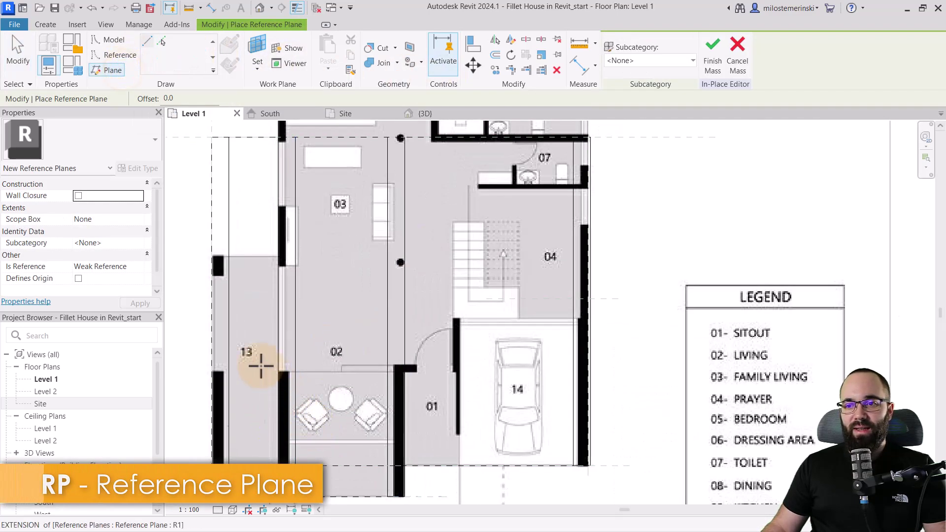
{"action": "left_click", "coordinate": [256, 370]}
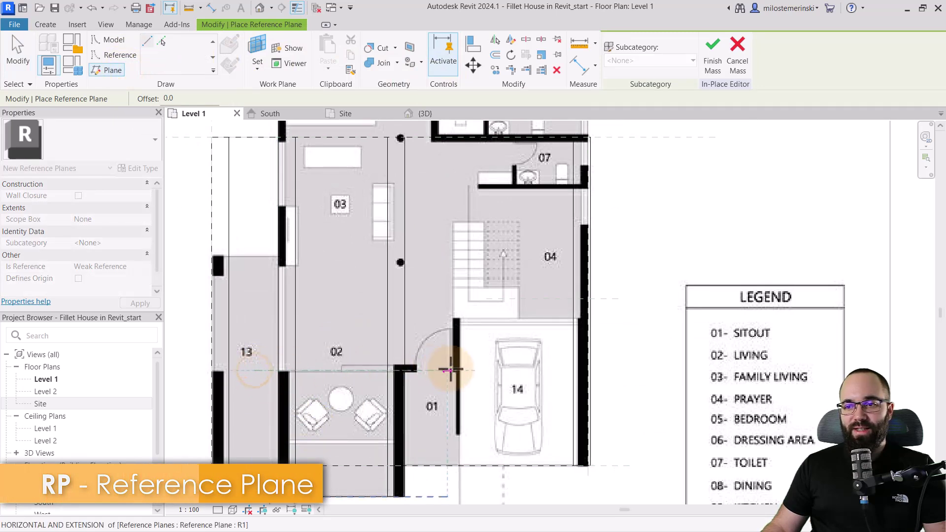
{"action": "left_click", "coordinate": [472, 369]}
{"action": "scroll", "coordinate": [401, 377], "scroll_direction": "up", "scroll_amount": 2}
{"action": "key", "text": "Escape"}
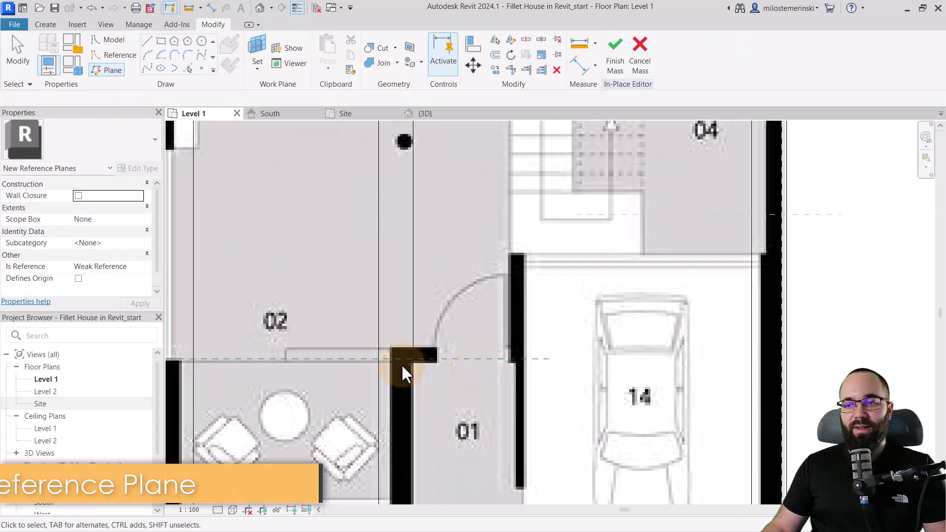
{"action": "left_click_drag", "start_coordinate": [400, 362], "coordinate": [401, 344]}
{"action": "key", "text": "Escape"}
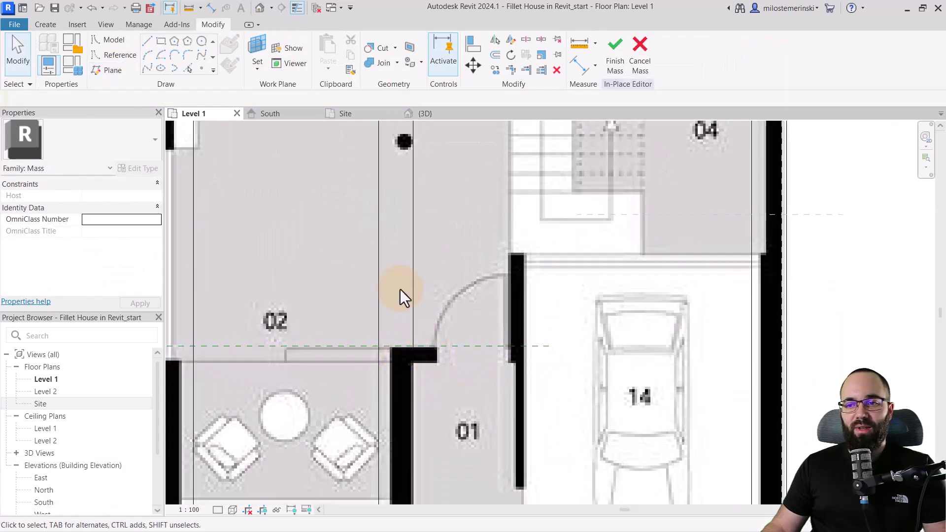
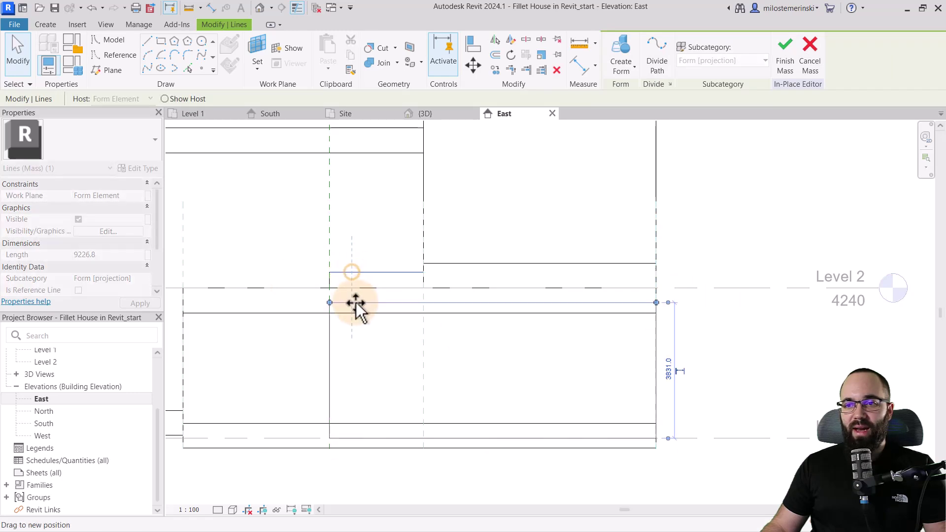
In the East elevation, switch to wireframe display and fit the rectangular profile between the tower form's bottom edge and Level 2.
{"action": "middle_click_drag", "start_coordinate": [280, 265], "coordinate": [397, 274]}
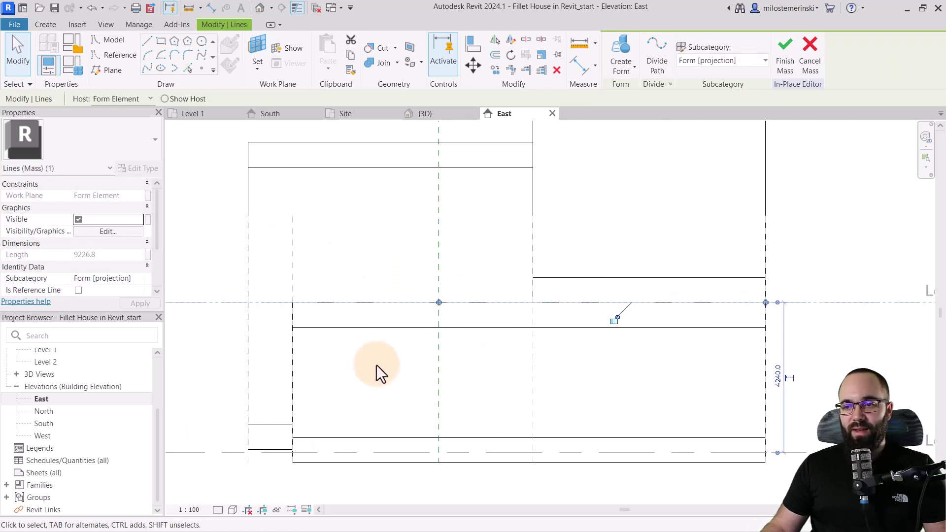
{"action": "left_click", "coordinate": [233, 509]}
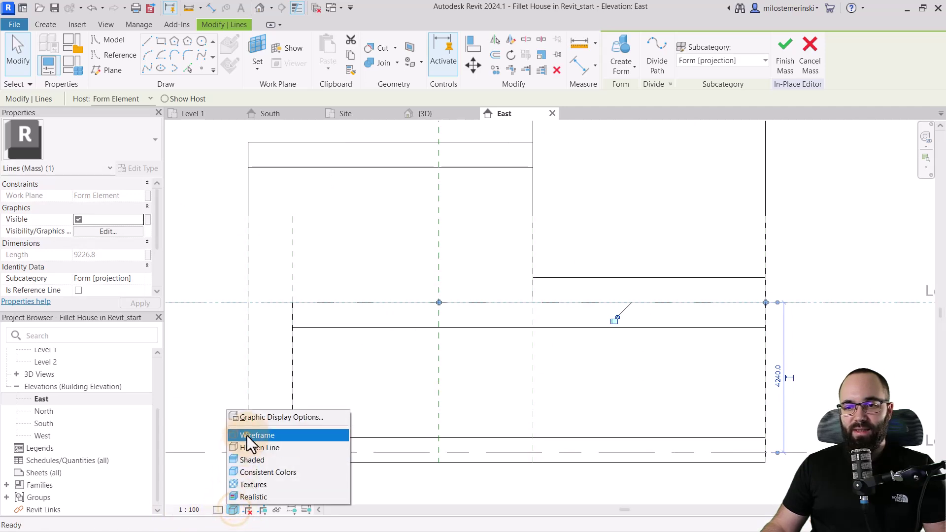
{"action": "left_click", "coordinate": [246, 435]}
{"action": "left_click", "coordinate": [445, 453]}
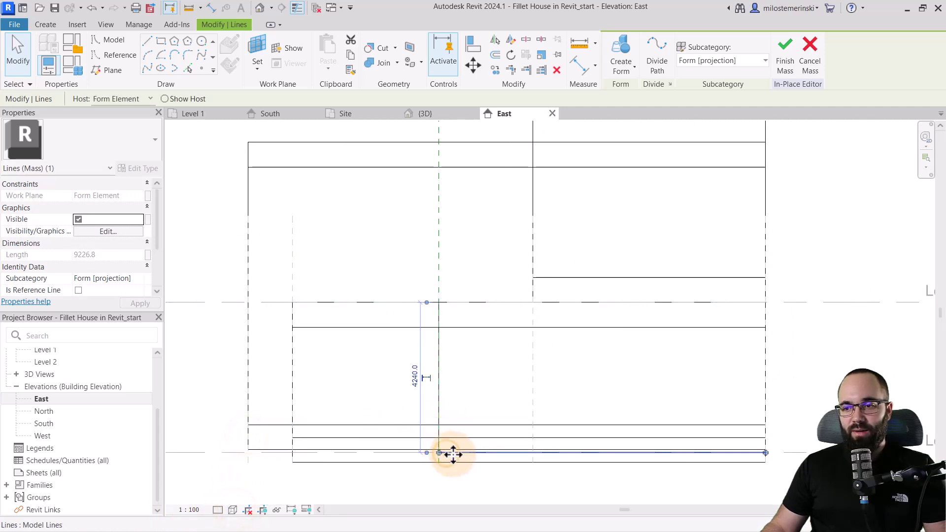
{"action": "mouse_move", "coordinate": [452, 460]}
{"action": "left_mouse_down"}
{"action": "mouse_move", "coordinate": [454, 440]}
{"action": "mouse_move", "coordinate": [456, 450]}
{"action": "left_mouse_up"}
In the 3D view, select the complete rectangular profile on the tower form's side and create a void form from it.
{"action": "left_click", "coordinate": [427, 115]}
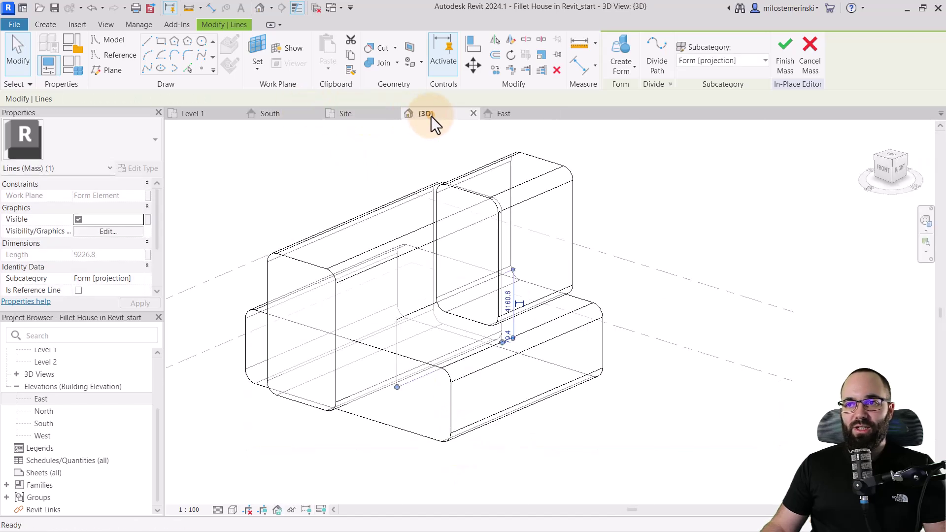
{"action": "middle_click_drag", "start_coordinate": [401, 268], "coordinate": [388, 297], "text": "shift"}
{"action": "key", "text": "Tab"}
{"action": "left_click", "coordinate": [388, 310]}
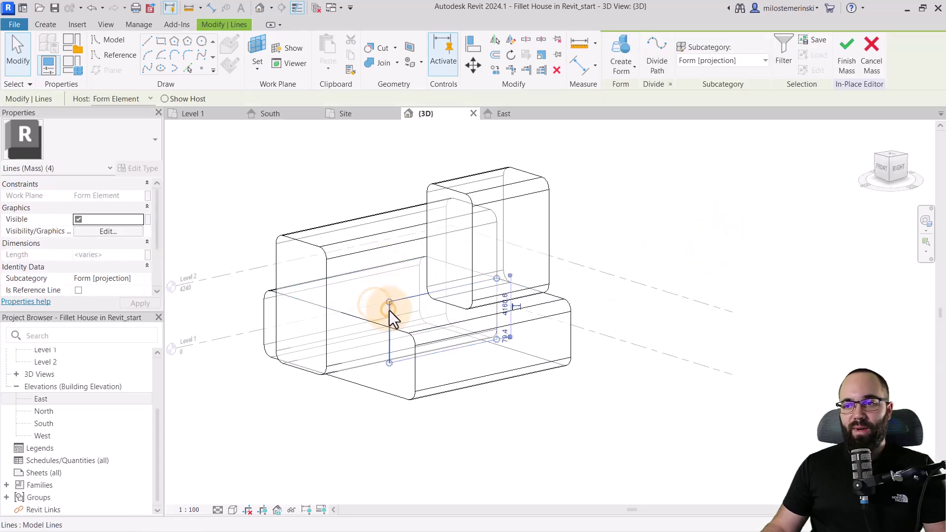
{"action": "left_click", "coordinate": [625, 64]}
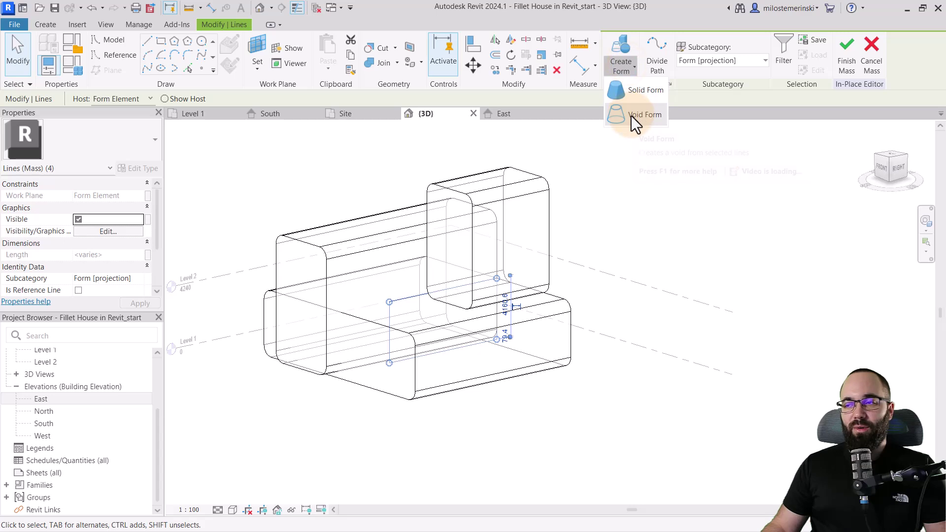
{"action": "left_click", "coordinate": [631, 115]}
Stretch the void through the full width of the tower form, about 5139 mm deep, to its opposite side face.
{"action": "middle_click_drag", "start_coordinate": [389, 315], "coordinate": [451, 338], "text": "shift"}
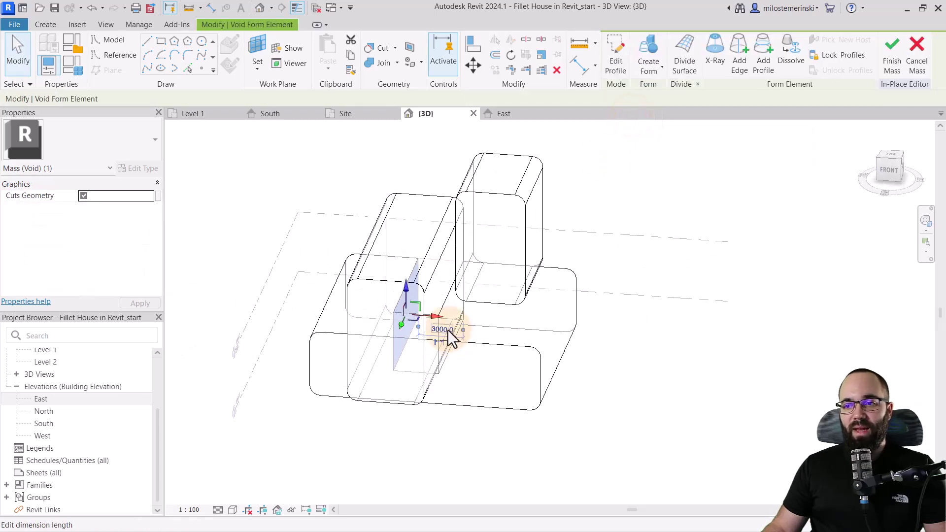
{"action": "left_click_drag", "start_coordinate": [419, 315], "coordinate": [404, 315]}
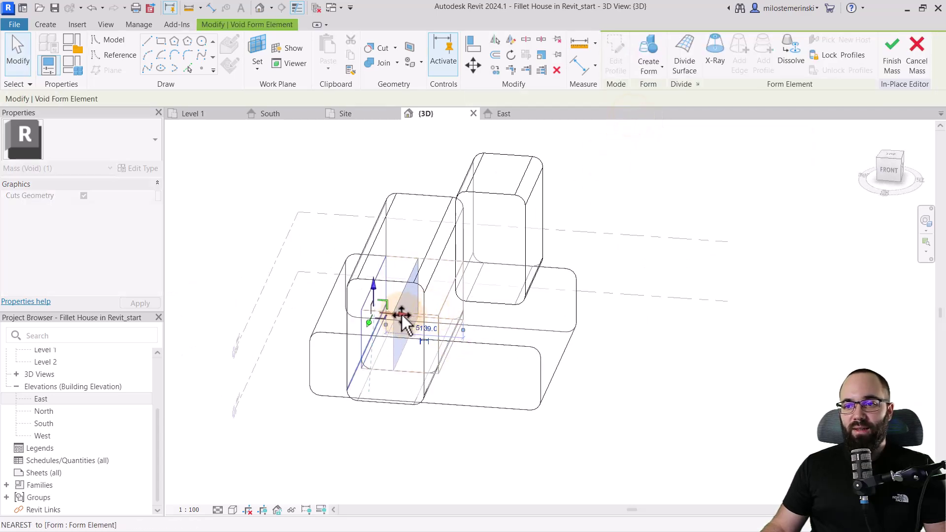
{"action": "left_click", "coordinate": [321, 436]}
{"action": "middle_click_drag", "start_coordinate": [317, 443], "coordinate": [678, 422], "text": "shift"}
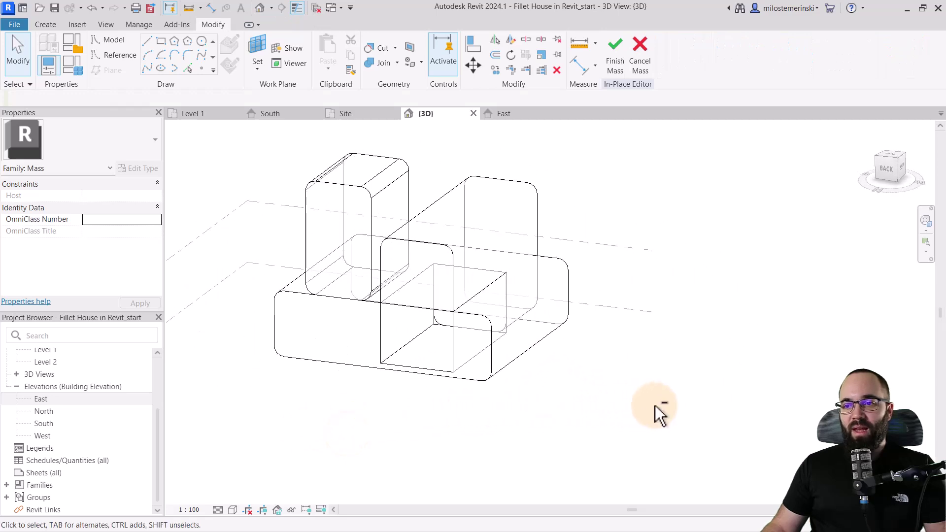
Set the 3D view to the Shaded visual style and inspect the void's cut from the back of the forms.
{"action": "scroll", "coordinate": [436, 364], "scroll_direction": "up", "scroll_amount": 4}
{"action": "mouse_move", "coordinate": [436, 365]}
{"action": "middle_mouse_down", "text": "shift"}
{"action": "mouse_move", "coordinate": [458, 286]}
{"action": "mouse_move", "coordinate": [517, 302]}
{"action": "mouse_move", "coordinate": [480, 359]}
{"action": "mouse_move", "coordinate": [419, 398]}
{"action": "mouse_move", "coordinate": [323, 365]}
{"action": "middle_mouse_up", "text": "shift"}
{"action": "left_click", "coordinate": [232, 509]}
{"action": "left_click", "coordinate": [250, 461]}
{"action": "scroll", "coordinate": [334, 355], "scroll_direction": "down", "scroll_amount": 2}
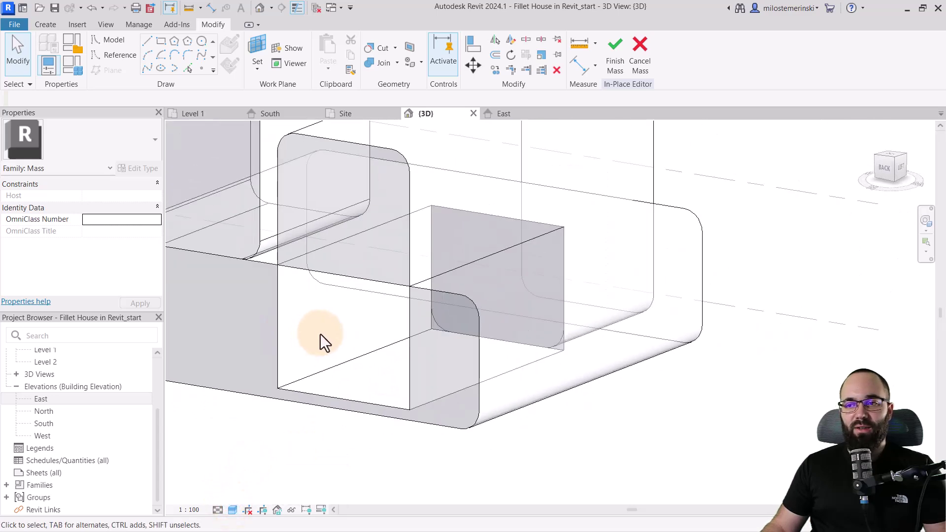
{"action": "scroll", "coordinate": [322, 216], "scroll_direction": "down", "scroll_amount": 2}
Use Uncut Geometry to stop the void from cutting the wide ground-floor form.
{"action": "left_click", "coordinate": [336, 190]}
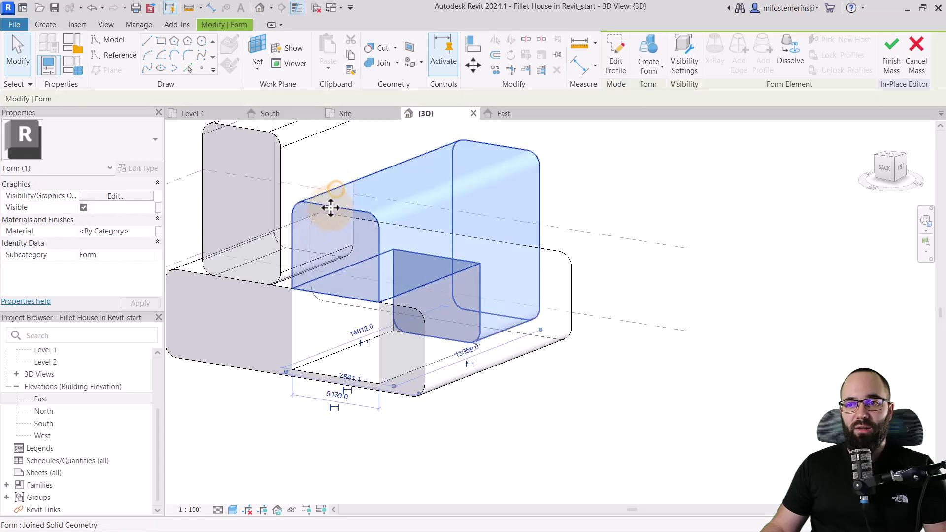
{"action": "left_click", "coordinate": [270, 447]}
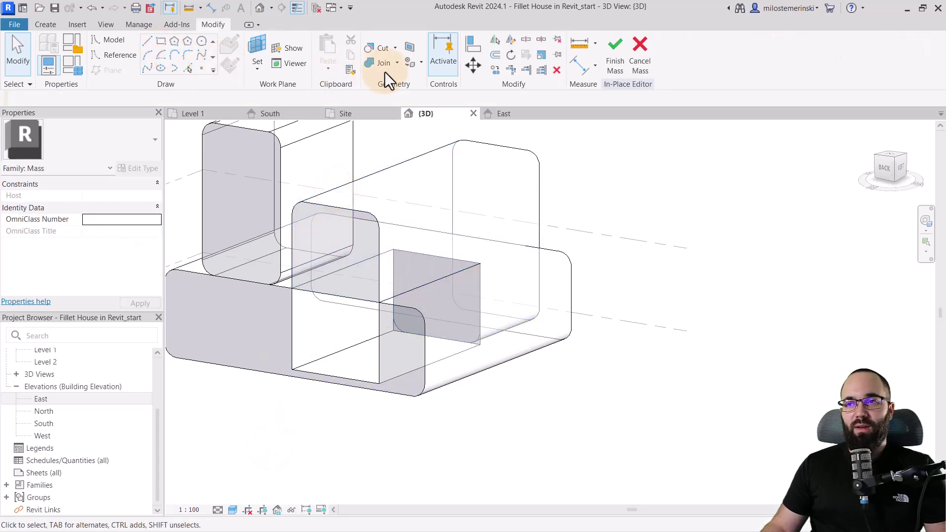
{"action": "left_click", "coordinate": [395, 48]}
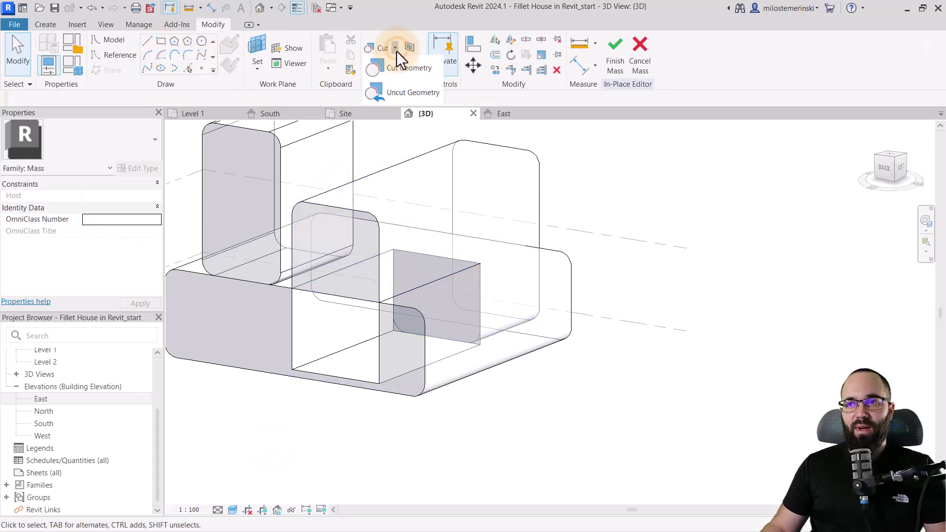
{"action": "left_click", "coordinate": [404, 94]}
{"action": "left_click", "coordinate": [256, 367]}
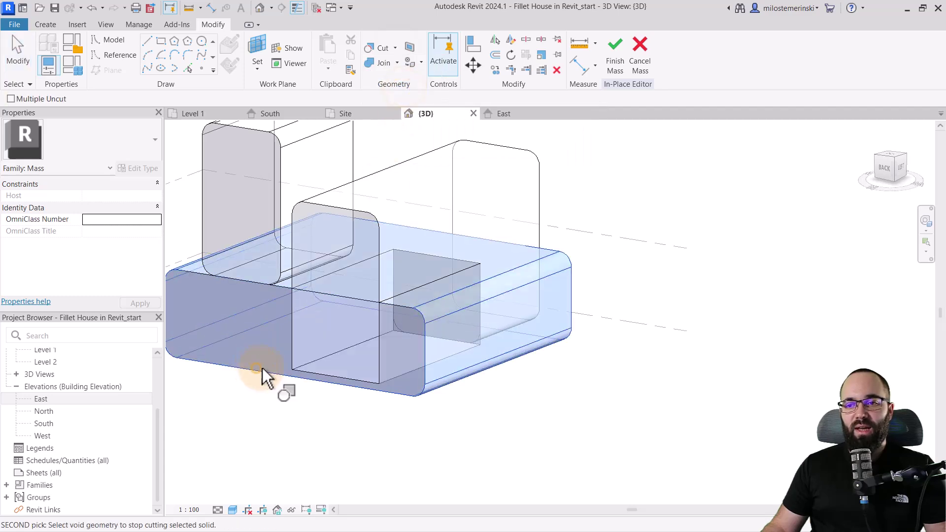
{"action": "left_click", "coordinate": [292, 363]}
Review the corrected cut from the front and finish the in-place mass.
{"action": "middle_click_drag", "start_coordinate": [327, 422], "coordinate": [480, 457], "text": "shift"}
{"action": "middle_click_drag", "start_coordinate": [356, 429], "coordinate": [410, 448], "text": "shift"}
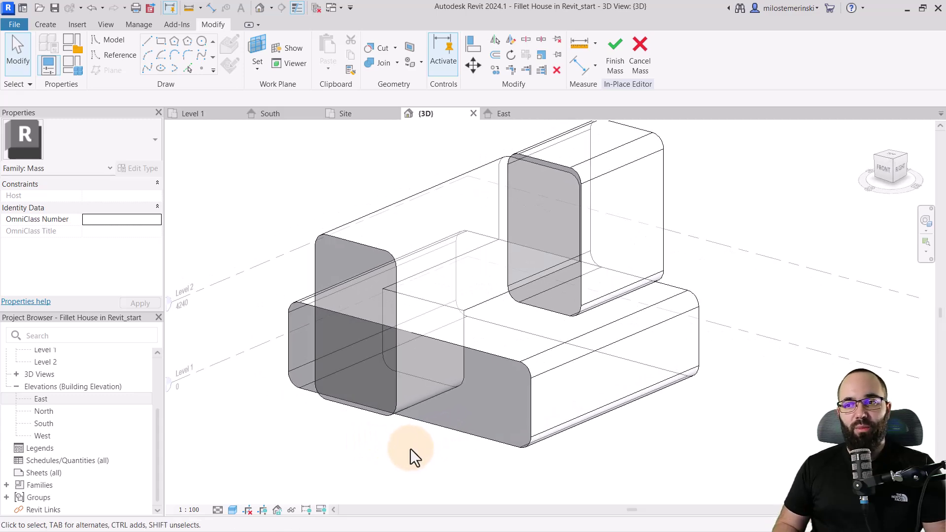
{"action": "mouse_move", "coordinate": [411, 449]}
{"action": "middle_mouse_down", "text": "shift"}
{"action": "mouse_move", "coordinate": [466, 439]}
{"action": "mouse_move", "coordinate": [419, 453]}
{"action": "mouse_move", "coordinate": [419, 439]}
{"action": "mouse_move", "coordinate": [420, 450]}
{"action": "middle_mouse_up", "text": "shift"}
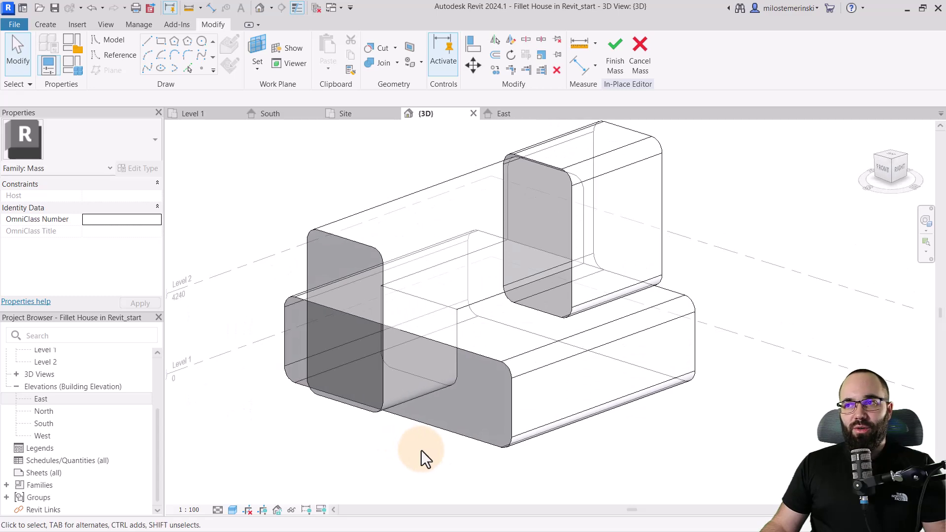
{"action": "left_click", "coordinate": [615, 71]}
{"action": "left_click", "coordinate": [535, 317]}
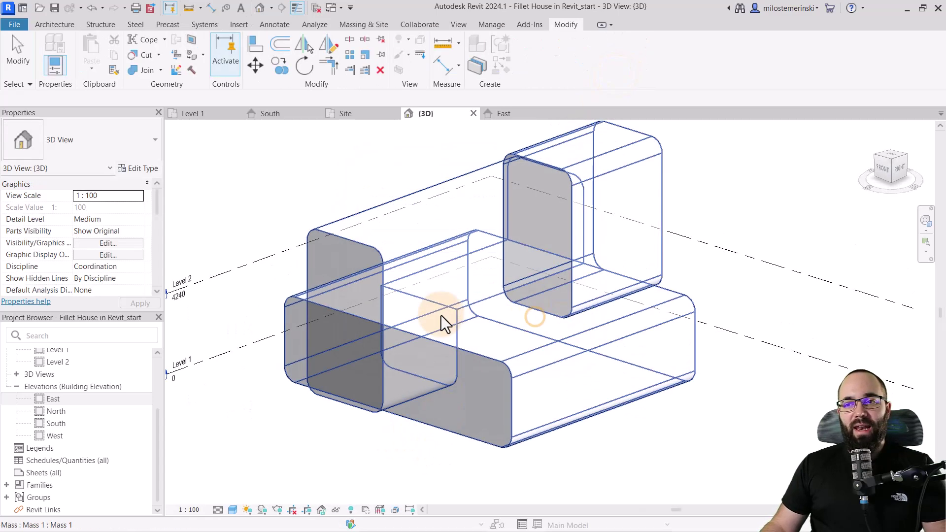
{"action": "middle_click_drag", "start_coordinate": [515, 354], "coordinate": [625, 427], "text": "shift"}
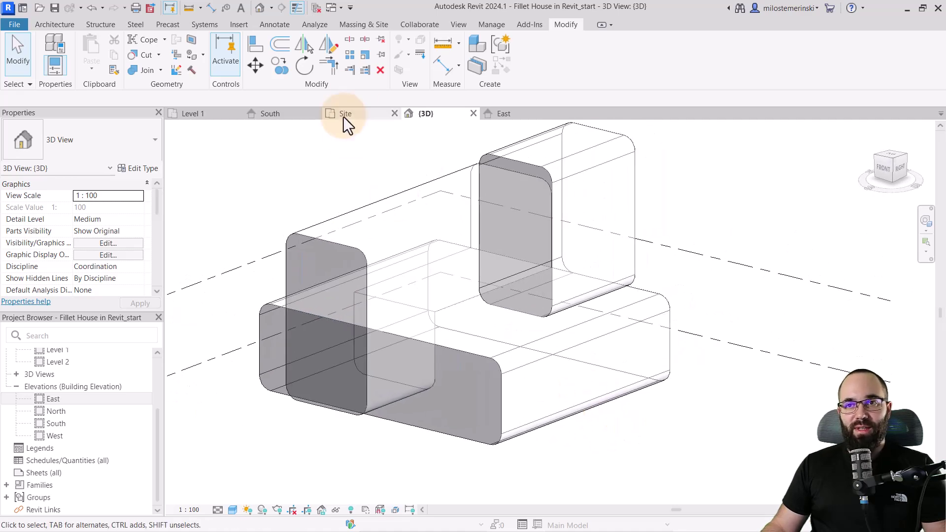
Place Generic - 300mm walls by face on the side and lower rounded faces of the tower and wide ground-floor forms.
{"action": "left_click", "coordinate": [373, 26]}
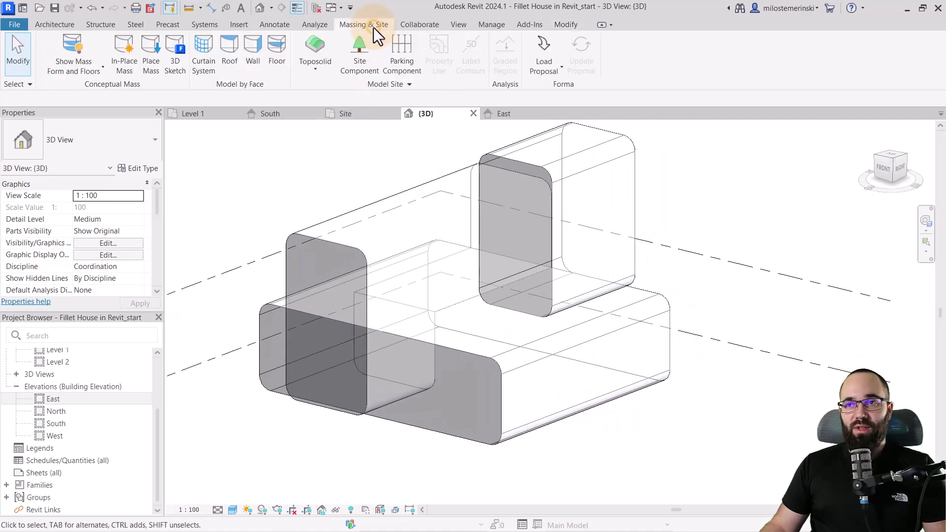
{"action": "left_click", "coordinate": [257, 61]}
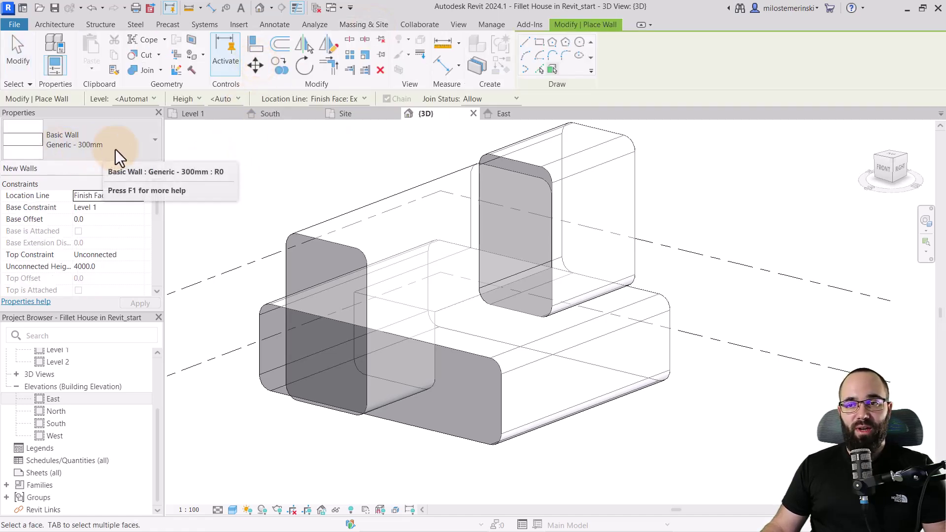
{"action": "left_click", "coordinate": [286, 273]}
{"action": "left_click", "coordinate": [288, 389]}
{"action": "middle_click_drag", "start_coordinate": [287, 395], "coordinate": [469, 404], "text": "shift"}
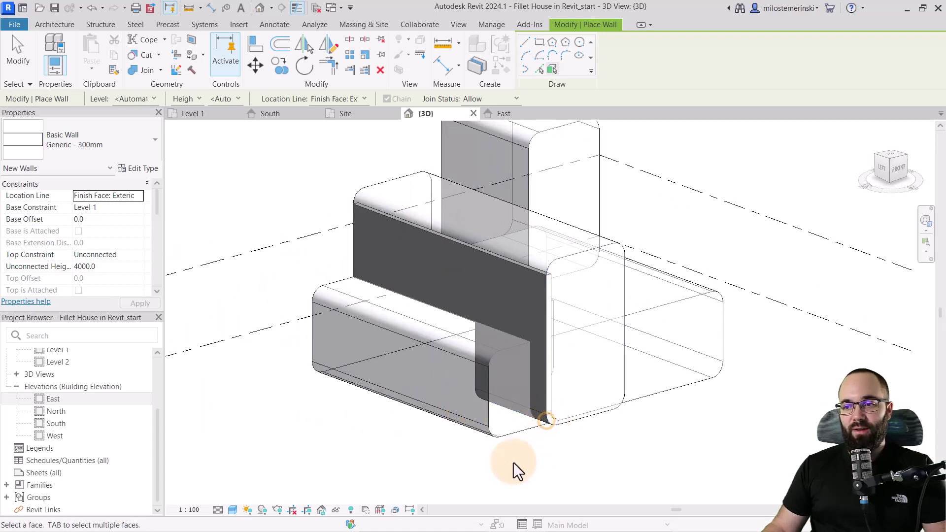
{"action": "left_click", "coordinate": [486, 410]}
{"action": "middle_click_drag", "start_coordinate": [587, 428], "coordinate": [489, 410], "text": "shift"}
{"action": "left_click", "coordinate": [483, 407]}
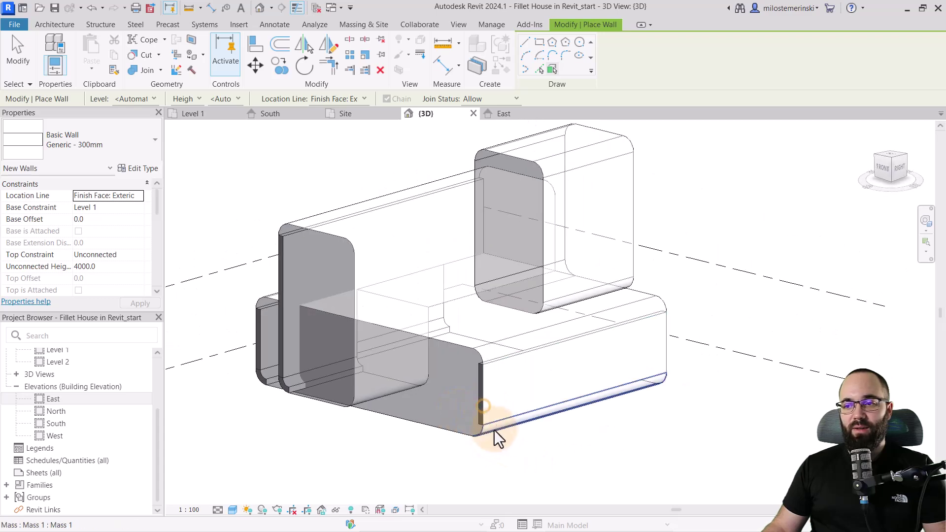
{"action": "left_click", "coordinate": [357, 395]}
{"action": "left_click", "coordinate": [357, 404]}
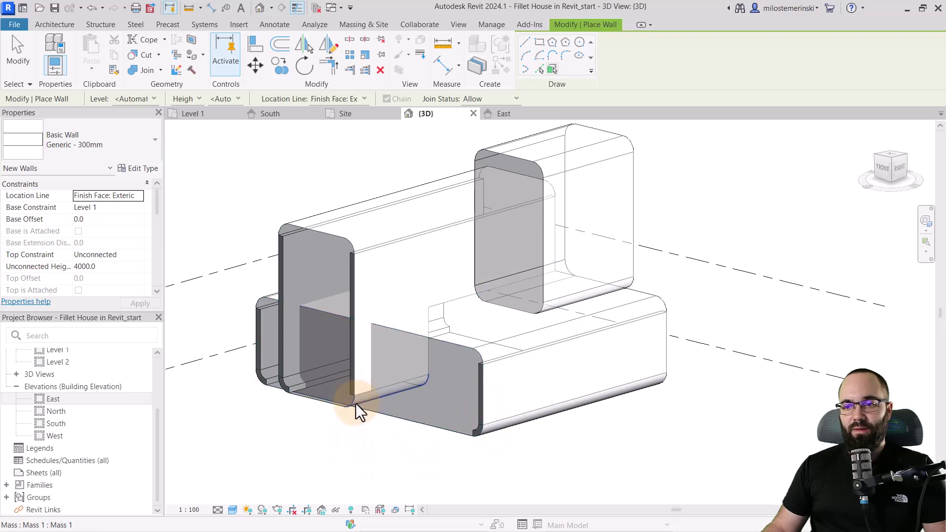
Add Generic - 300mm walls by face to the side and lower rounded faces of the smaller upper form.
{"action": "middle_click_drag", "start_coordinate": [335, 439], "coordinate": [519, 324], "text": "shift"}
{"action": "left_click", "coordinate": [519, 324]}
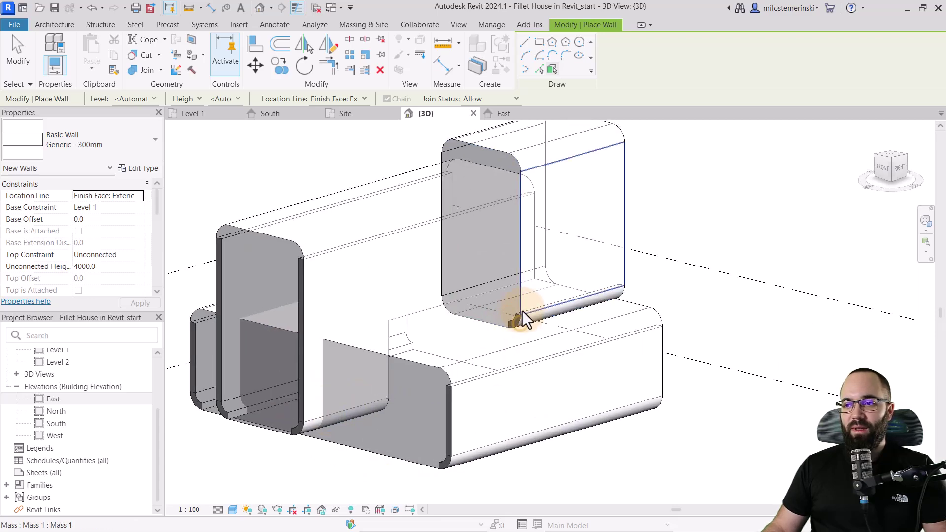
{"action": "middle_click_drag", "start_coordinate": [482, 365], "coordinate": [509, 353], "text": "shift"}
{"action": "middle_click_drag", "start_coordinate": [481, 299], "coordinate": [348, 296], "text": "shift"}
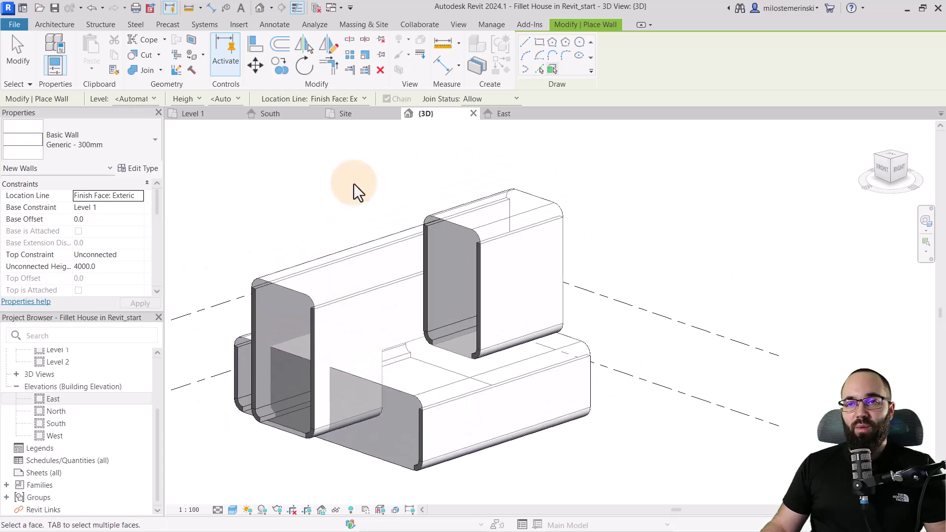
Create Generic - 300mm roofs by face on the top and upper rounded faces of all three forms, referenced to Level 2.
{"action": "left_click", "coordinate": [380, 23]}
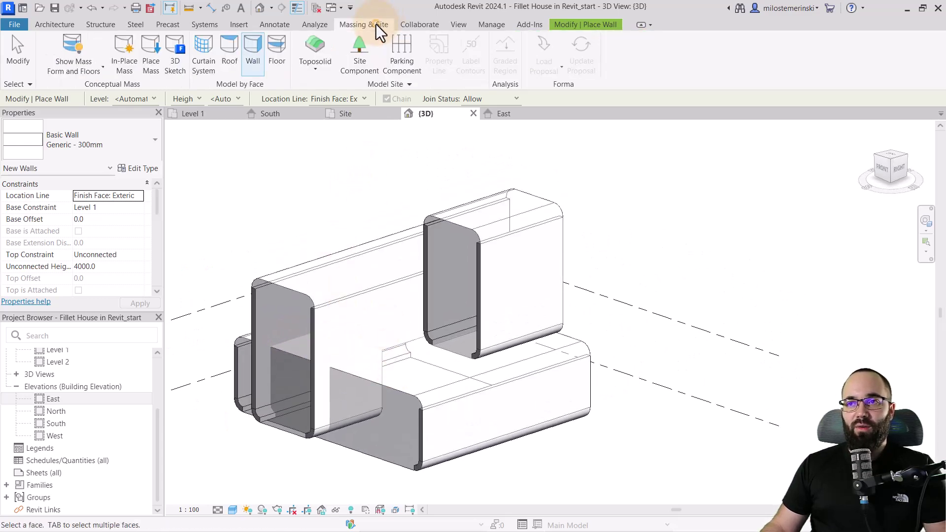
{"action": "left_click", "coordinate": [227, 57]}
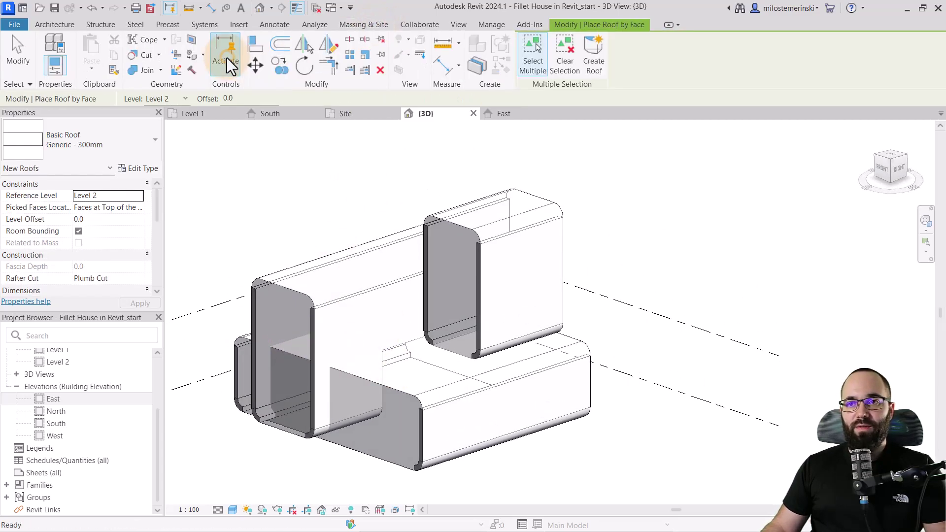
{"action": "left_click", "coordinate": [277, 282]}
{"action": "left_click", "coordinate": [436, 211]}
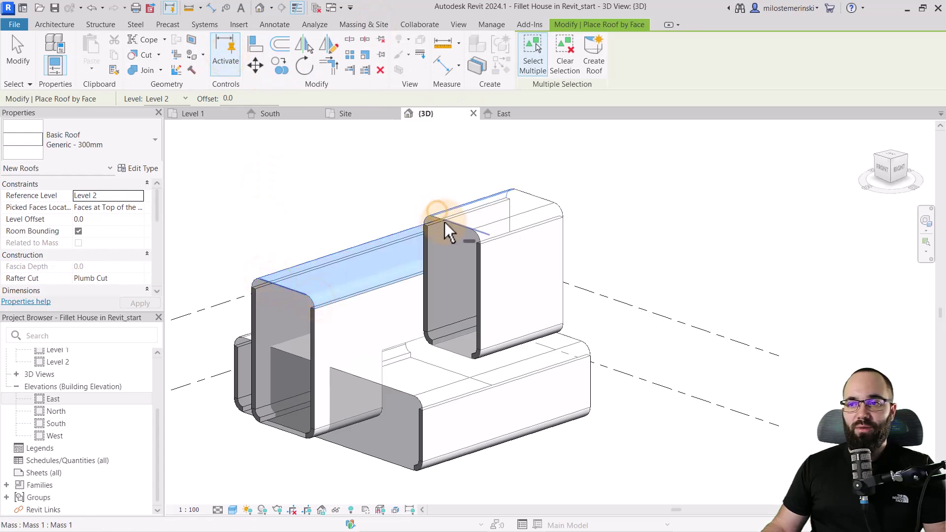
{"action": "left_click", "coordinate": [477, 237]}
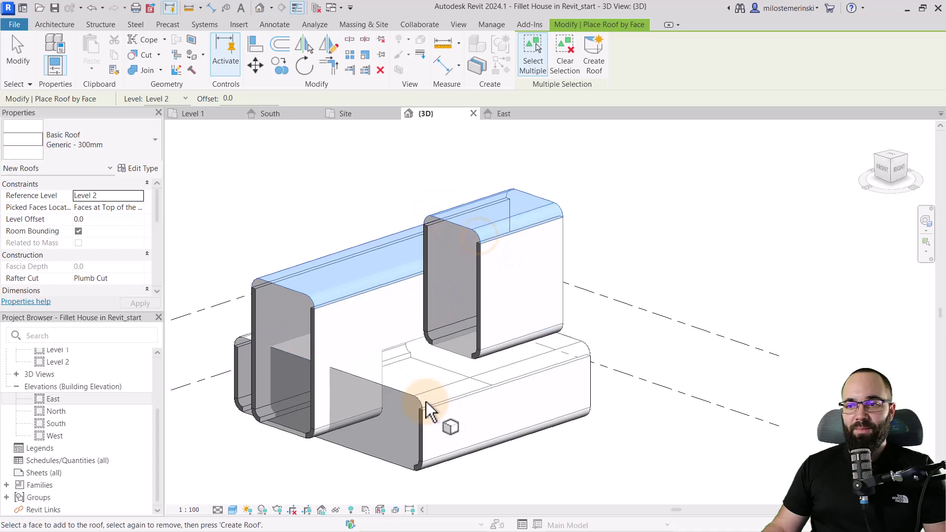
{"action": "middle_click_drag", "start_coordinate": [210, 361], "coordinate": [352, 394], "text": "shift"}
{"action": "middle_click_drag", "start_coordinate": [494, 432], "coordinate": [392, 444], "text": "shift"}
{"action": "left_click", "coordinate": [593, 67]}
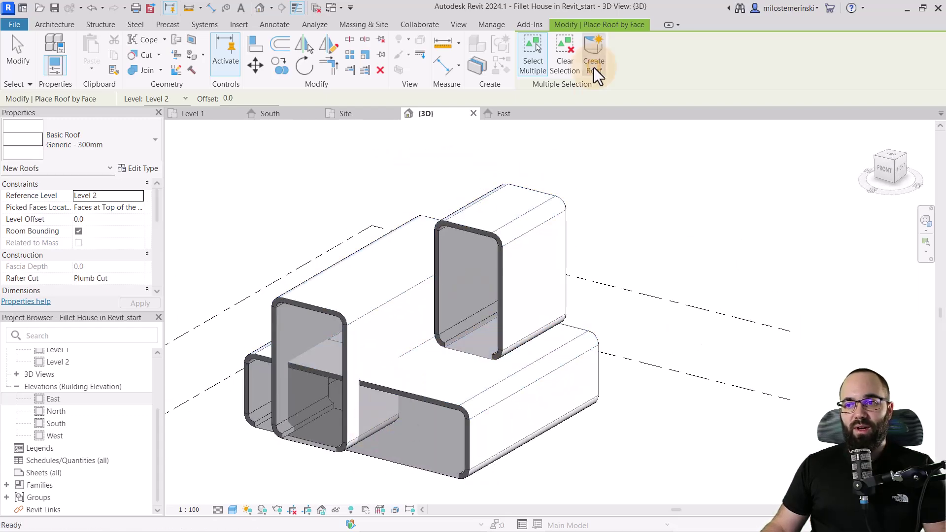
{"action": "middle_click_drag", "start_coordinate": [419, 311], "coordinate": [401, 306]}
{"action": "left_click", "coordinate": [368, 30]}
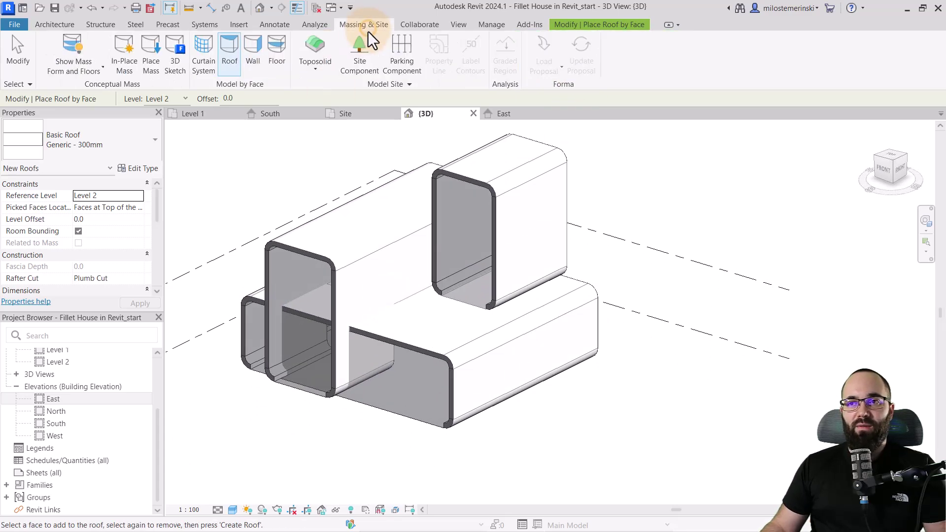
{"action": "left_click", "coordinate": [277, 67]}
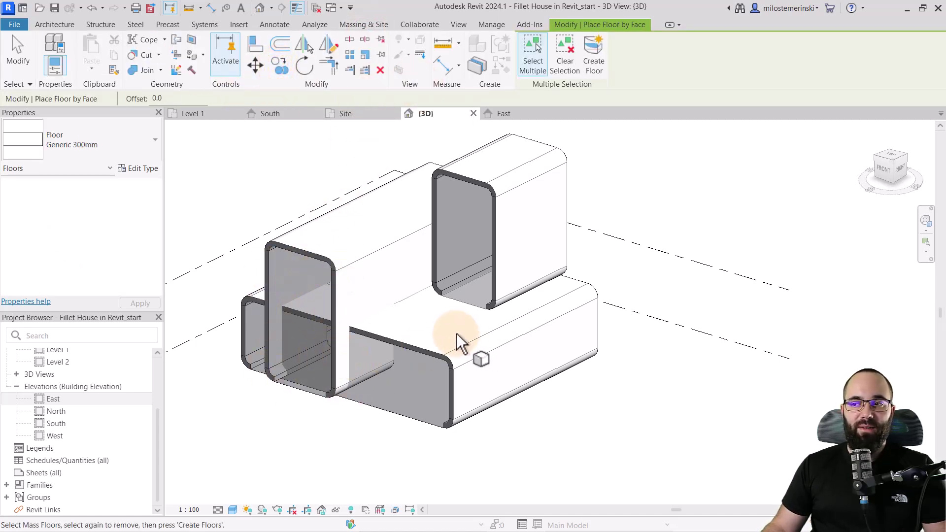
{"action": "middle_click_drag", "start_coordinate": [467, 343], "coordinate": [555, 309]}
{"action": "key", "text": "Escape"}
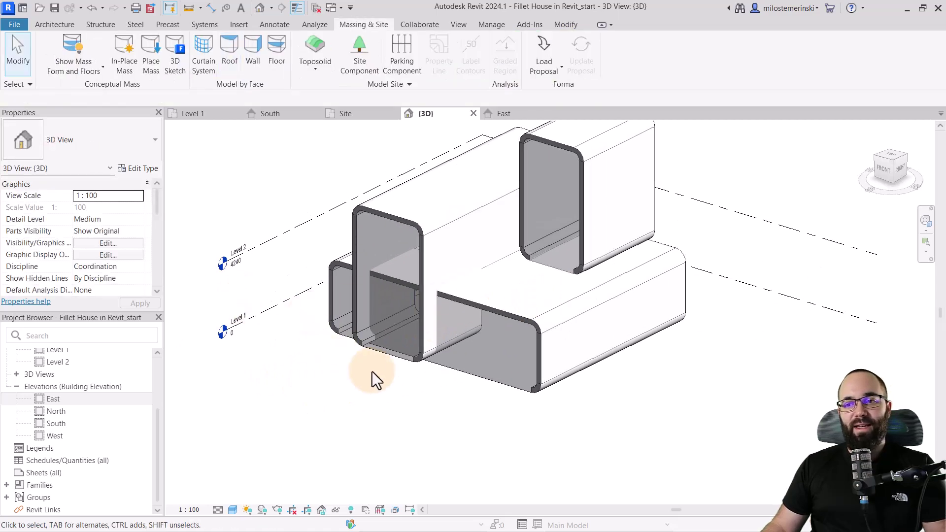
{"action": "scroll", "coordinate": [367, 370], "scroll_direction": "up", "scroll_amount": 3}
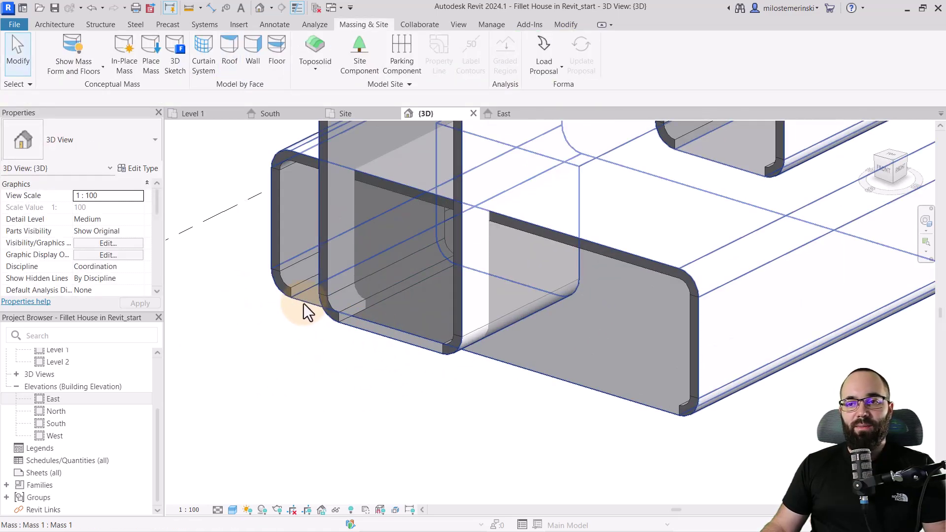
{"action": "middle_click_drag", "start_coordinate": [243, 320], "coordinate": [286, 318], "text": "shift"}
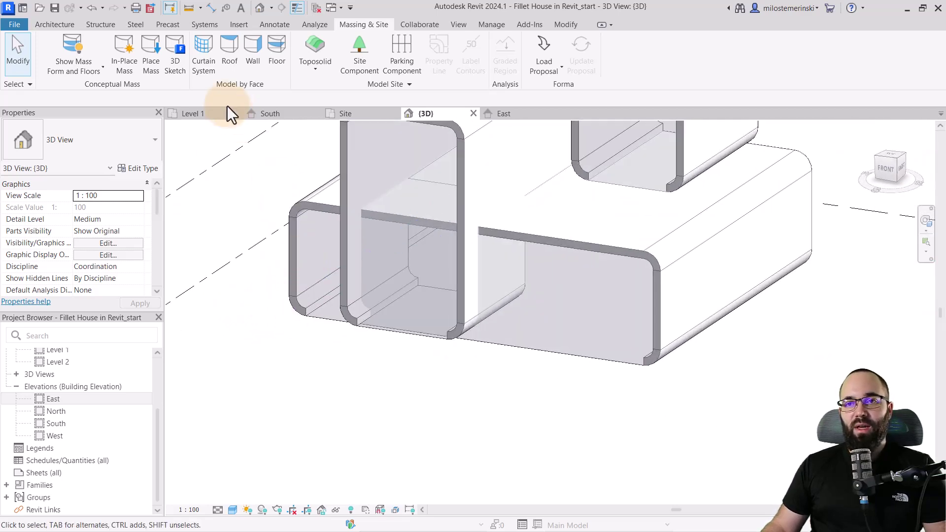
Start a Generic 300mm floor on Level 1 and pick the bottom edges of the wide ground-floor form as its boundary.
{"action": "left_click", "coordinate": [63, 26]}
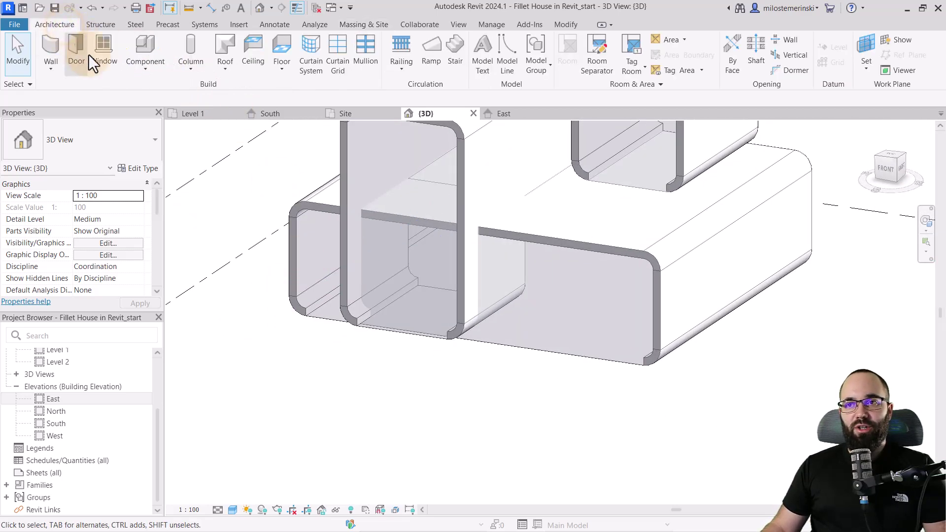
{"action": "left_click", "coordinate": [285, 47]}
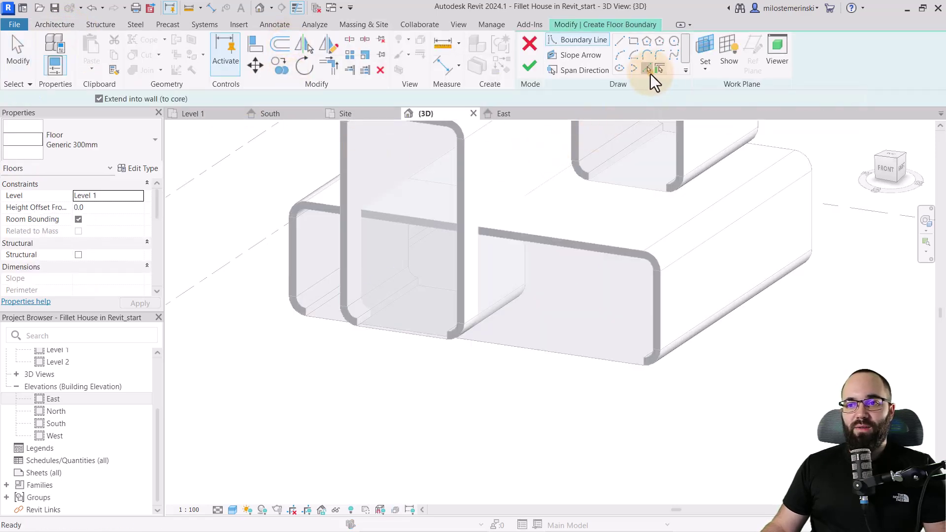
{"action": "left_click", "coordinate": [649, 72]}
{"action": "left_click", "coordinate": [326, 305]}
{"action": "middle_click_drag", "start_coordinate": [505, 419], "coordinate": [604, 408], "text": "shift"}
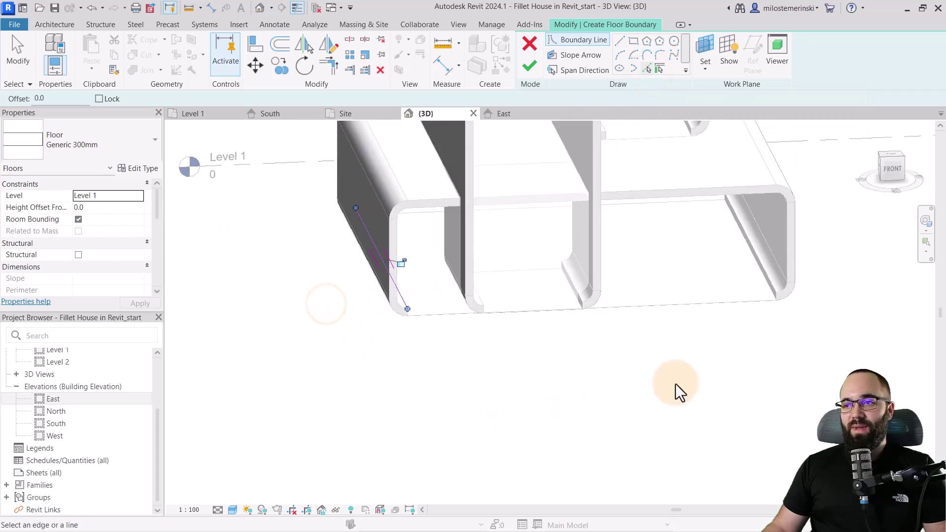
{"action": "left_click", "coordinate": [772, 287]}
{"action": "left_click", "coordinate": [725, 304]}
{"action": "middle_click_drag", "start_coordinate": [666, 341], "coordinate": [432, 344], "text": "shift"}
{"action": "left_click", "coordinate": [725, 405]}
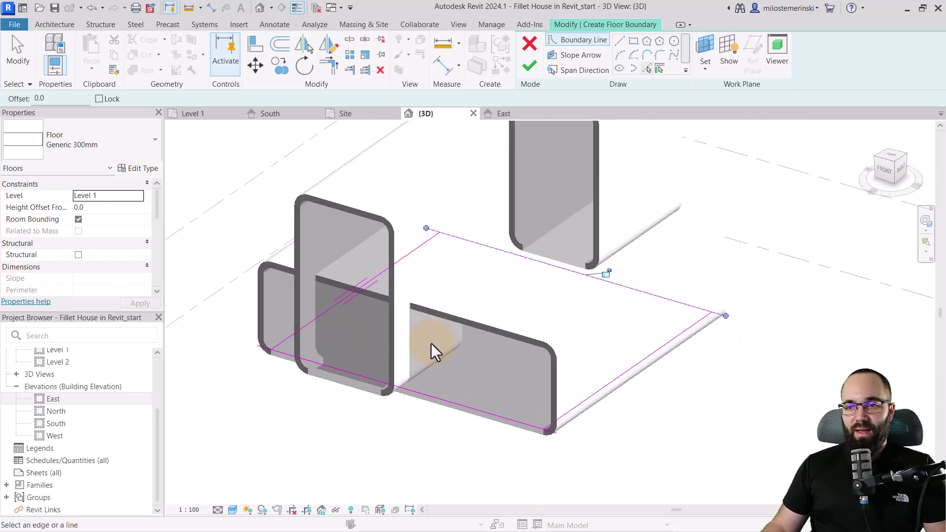
Trim the picked boundary lines into a closed rectangle and finish the ground-floor form's floor.
{"action": "key", "text": "Escape"}
{"action": "left_click", "coordinate": [332, 69]}
{"action": "left_click", "coordinate": [288, 336]}
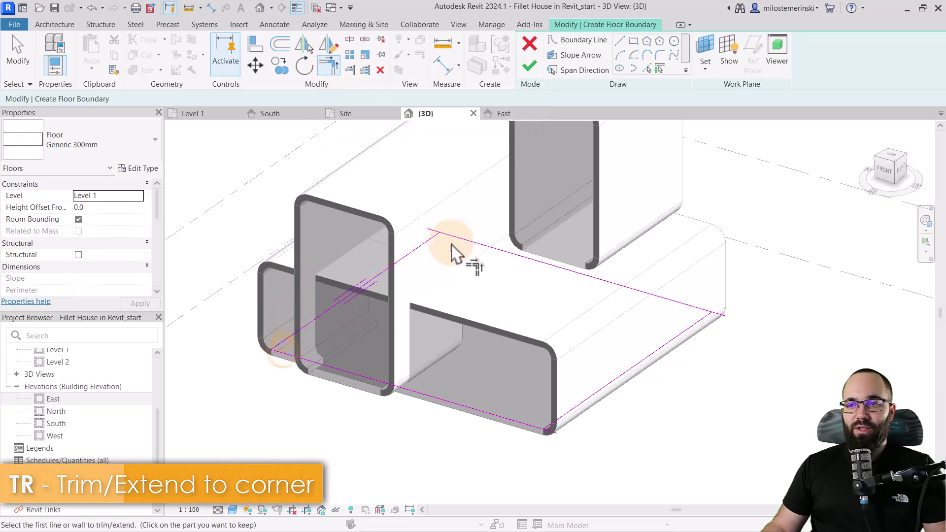
{"action": "left_click", "coordinate": [436, 245]}
{"action": "left_click", "coordinate": [695, 307]}
{"action": "left_click", "coordinate": [708, 316]}
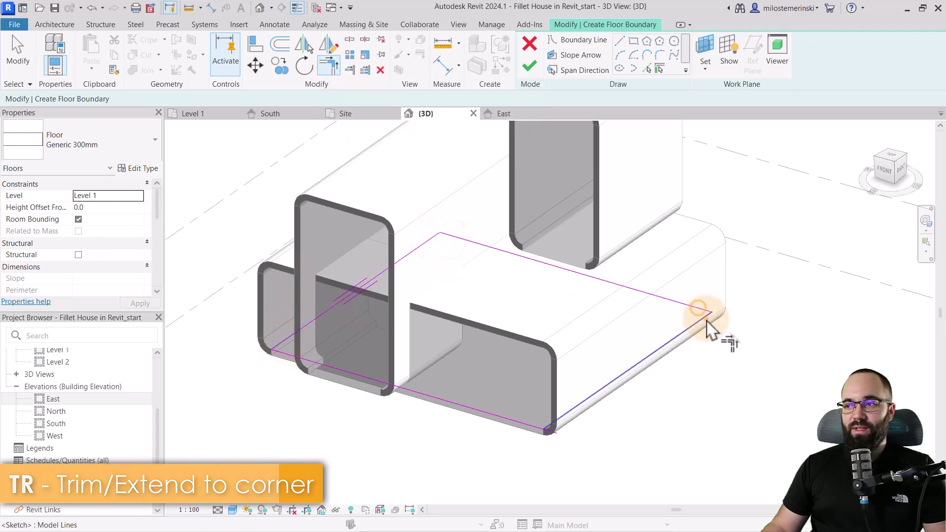
{"action": "left_click", "coordinate": [524, 427]}
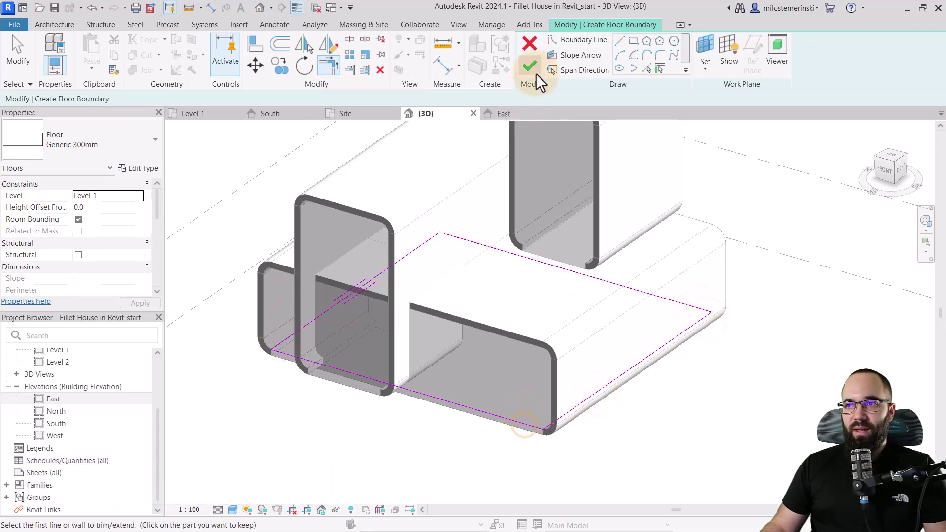
{"action": "left_click", "coordinate": [531, 68]}
In the South elevation, move the ground-floor slab up 26 mm so its top meets the inner end of the rounded wall.
{"action": "scroll", "coordinate": [293, 390], "scroll_direction": "up", "scroll_amount": 5}
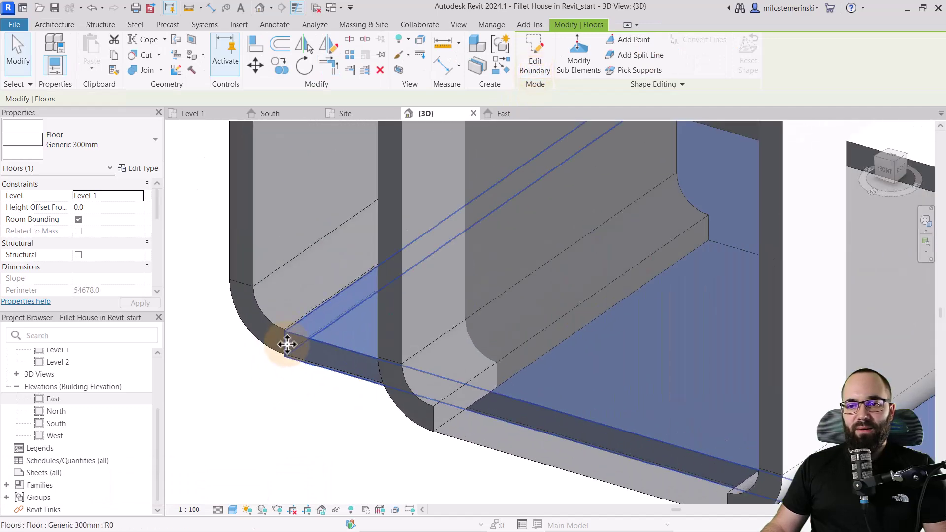
{"action": "scroll", "coordinate": [286, 348], "scroll_direction": "up", "scroll_amount": 2}
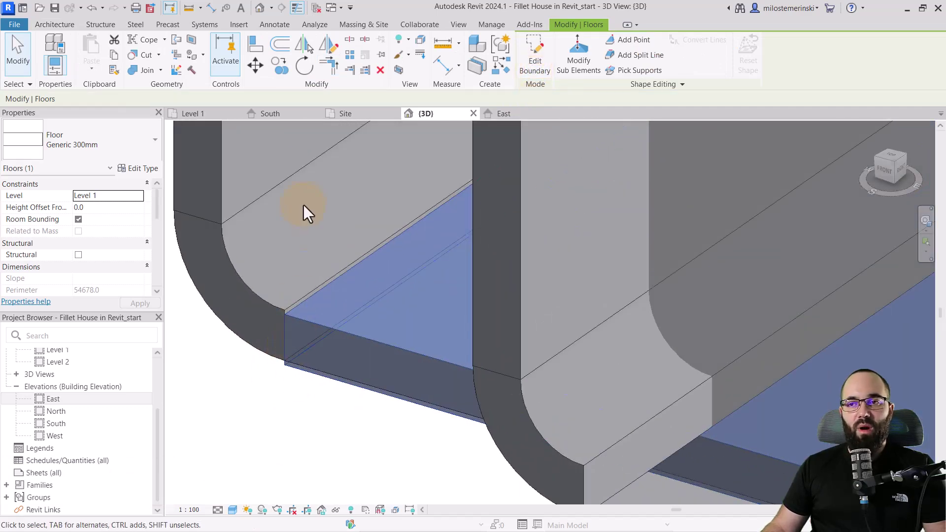
{"action": "left_click", "coordinate": [289, 114]}
{"action": "scroll", "coordinate": [545, 285], "scroll_direction": "up", "scroll_amount": 2}
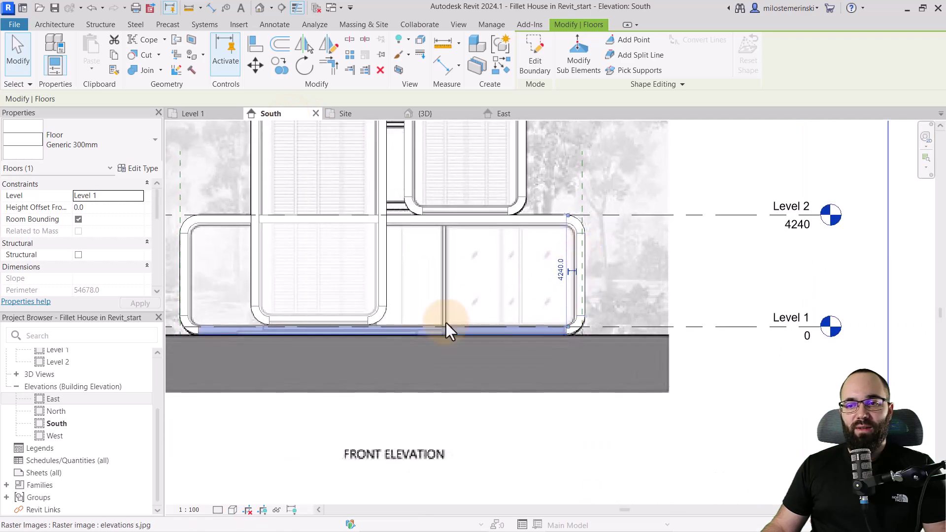
{"action": "scroll", "coordinate": [184, 338], "scroll_direction": "up", "scroll_amount": 4}
{"action": "scroll", "coordinate": [211, 309], "scroll_direction": "up", "scroll_amount": 3}
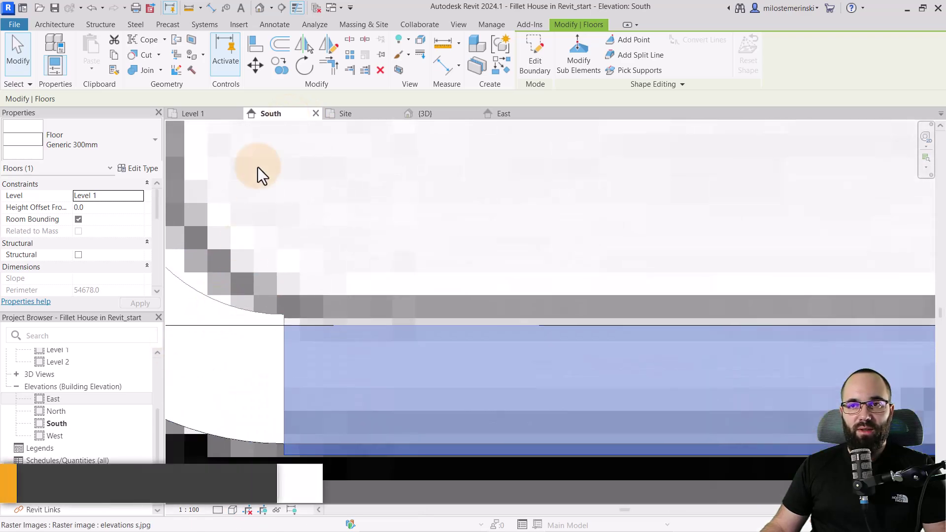
{"action": "left_click", "coordinate": [255, 71]}
{"action": "left_click", "coordinate": [284, 325]}
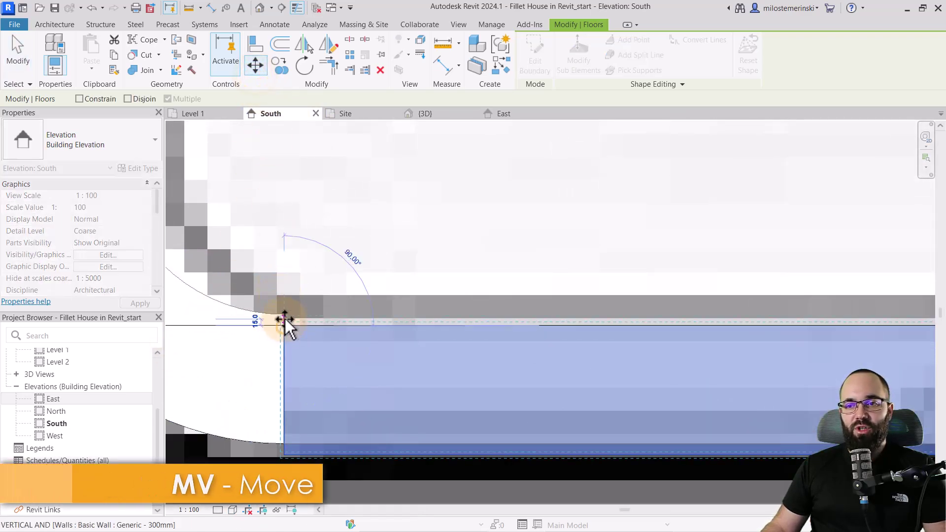
{"action": "left_click", "coordinate": [283, 315]}
{"action": "scroll", "coordinate": [291, 326], "scroll_direction": "down", "scroll_amount": 5}
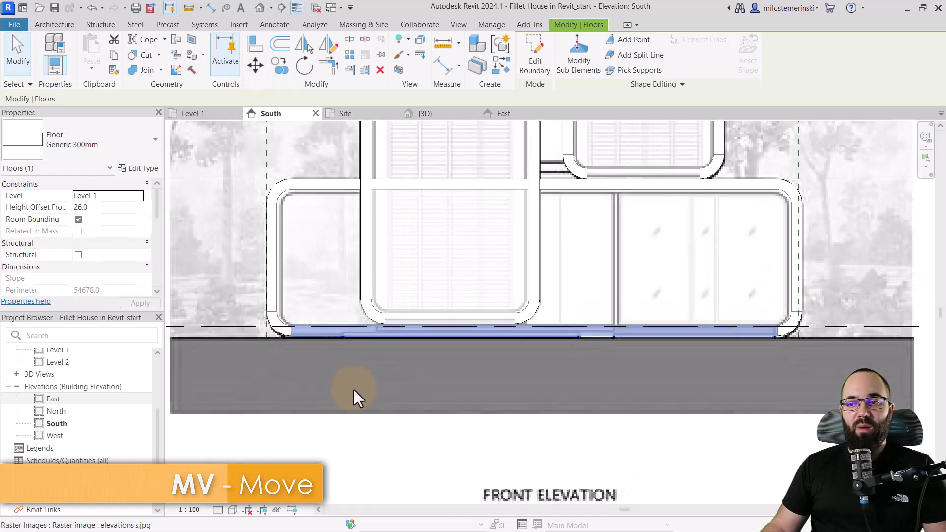
{"action": "left_click", "coordinate": [417, 450]}
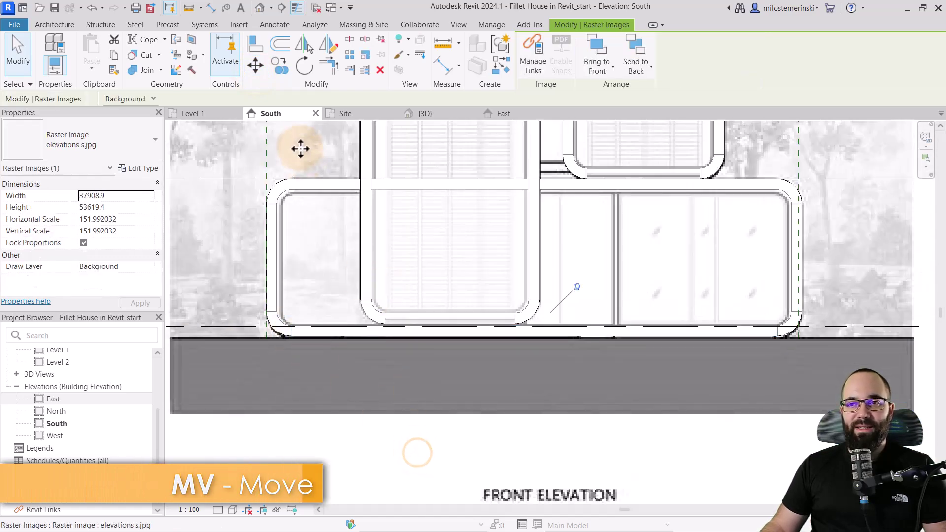
In the 3D view, create a Generic 300mm floor on Level 1 from the tower's bottom edges, trimmed to a closed boundary.
{"action": "left_click", "coordinate": [434, 113]}
{"action": "middle_click_drag", "start_coordinate": [366, 294], "coordinate": [374, 375], "text": "shift"}
{"action": "left_click", "coordinate": [55, 24]}
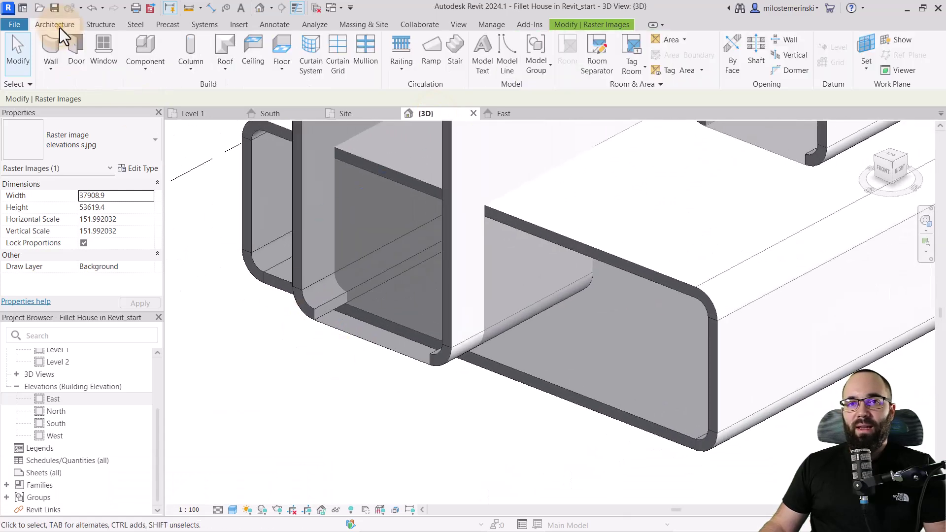
{"action": "left_click", "coordinate": [281, 46]}
{"action": "scroll", "coordinate": [300, 354], "scroll_direction": "down", "scroll_amount": 3}
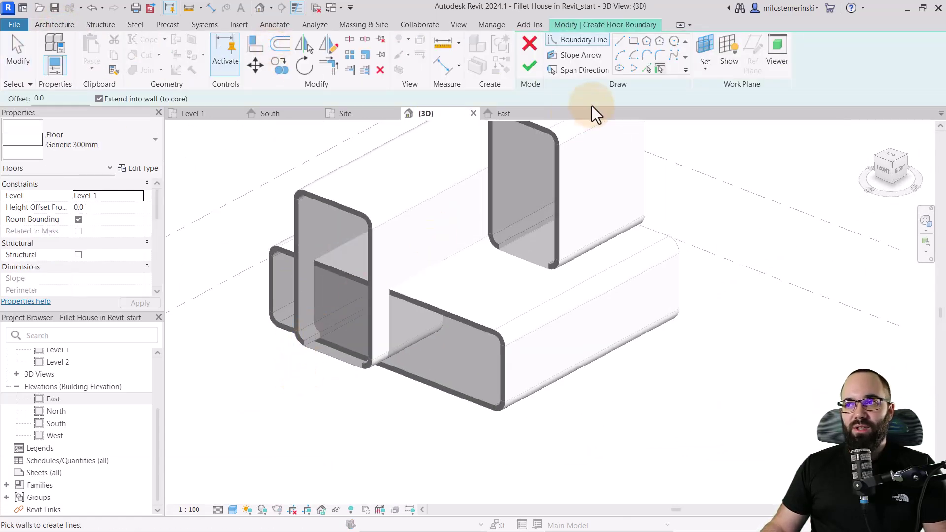
{"action": "left_click", "coordinate": [646, 70]}
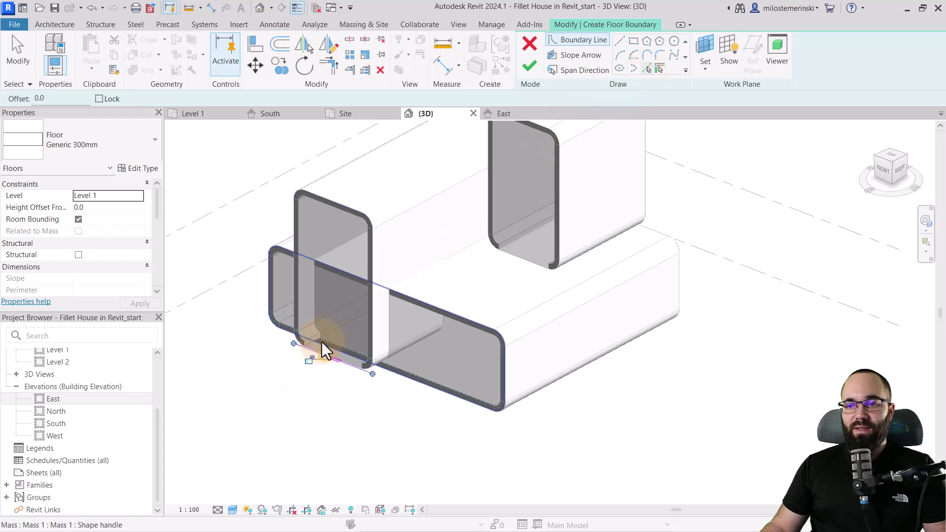
{"action": "middle_click_drag", "start_coordinate": [320, 339], "coordinate": [320, 318], "text": "shift"}
{"action": "scroll", "coordinate": [405, 328], "scroll_direction": "up", "scroll_amount": 3}
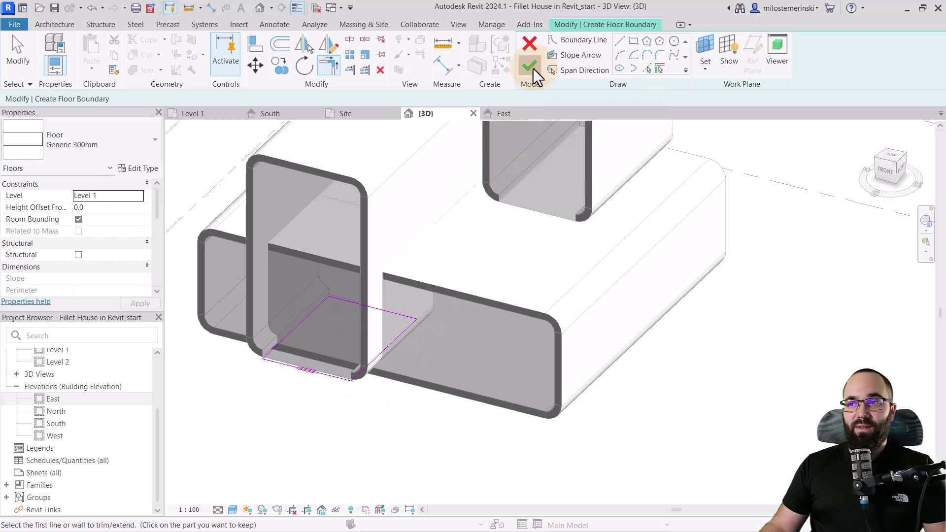
{"action": "left_click", "coordinate": [533, 69]}
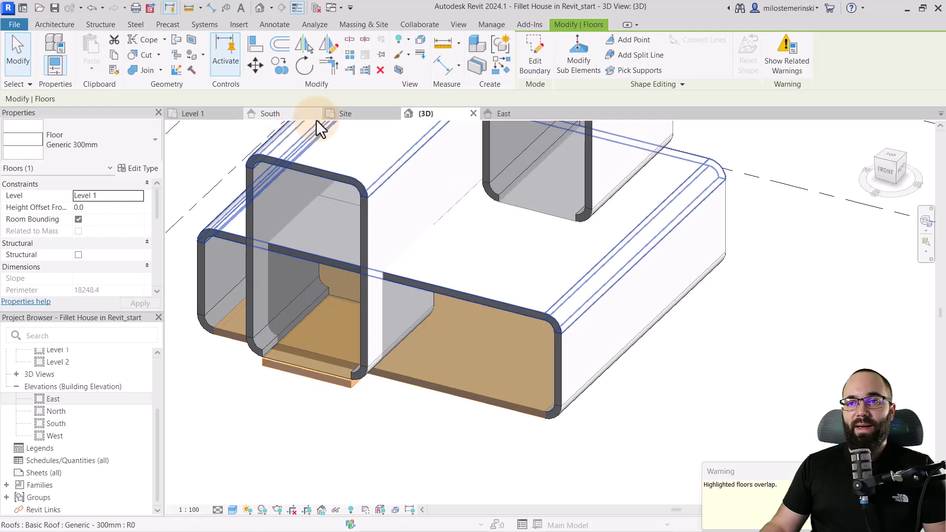
In the South elevation, move the tower's floor up 379.4 mm to align with the inner end of its rounded wall.
{"action": "left_click", "coordinate": [291, 115]}
{"action": "scroll", "coordinate": [423, 330], "scroll_direction": "up", "scroll_amount": 5}
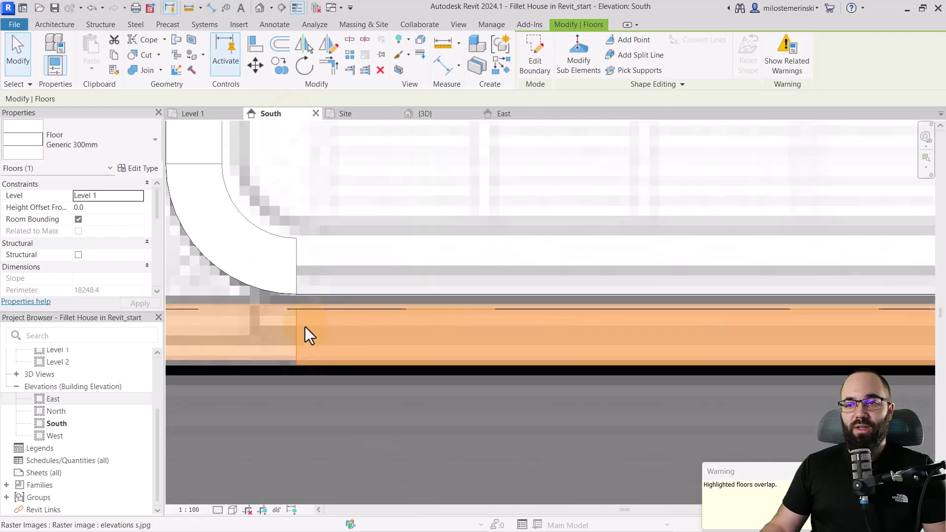
{"action": "left_click", "coordinate": [297, 330]}
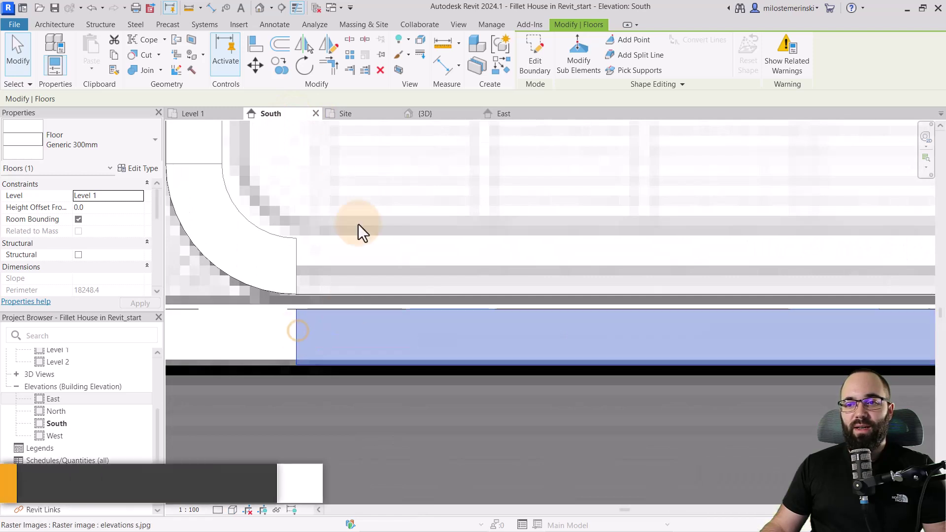
{"action": "left_click", "coordinate": [253, 68]}
{"action": "left_click", "coordinate": [296, 311]}
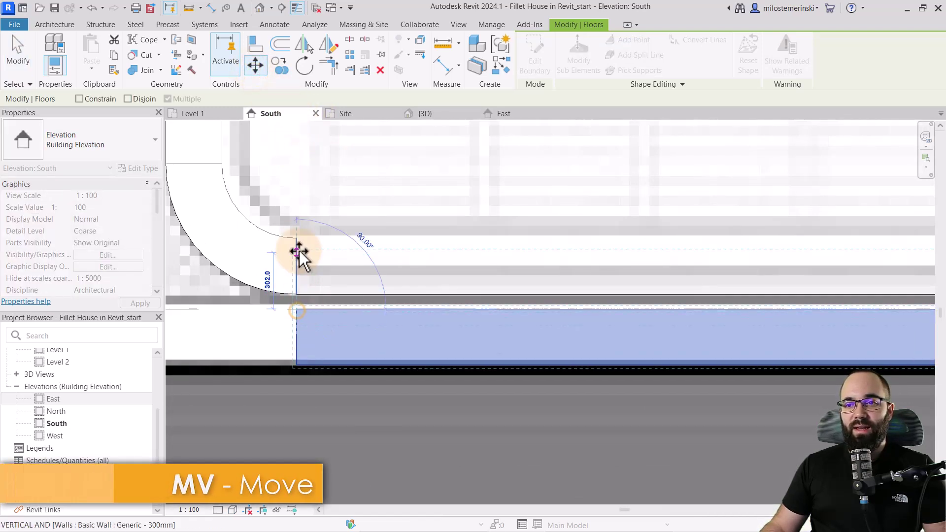
{"action": "left_click", "coordinate": [296, 241]}
{"action": "scroll", "coordinate": [276, 330], "scroll_direction": "down", "scroll_amount": 5}
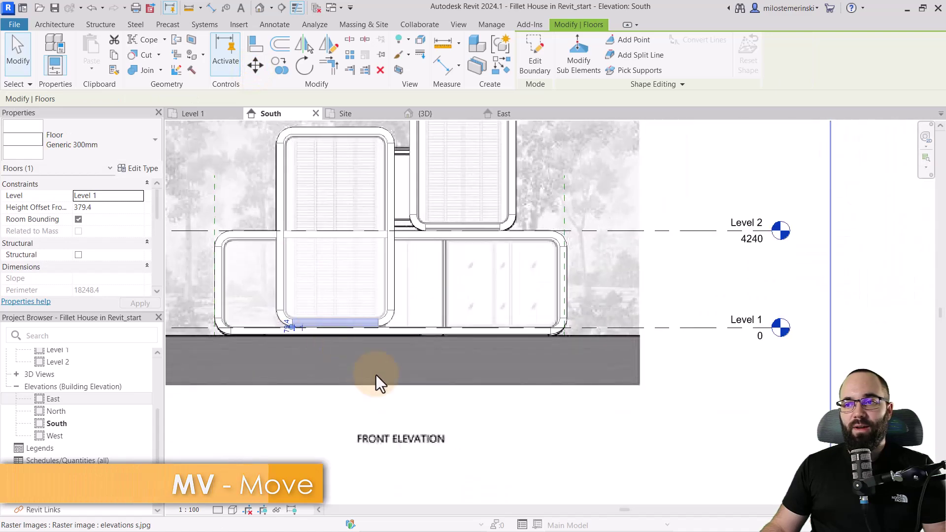
{"action": "left_click", "coordinate": [462, 416]}
In the 3D view, create a Generic 300mm floor on Level 2 from the bottom edges of the smaller upper form.
{"action": "left_click", "coordinate": [427, 114]}
{"action": "scroll", "coordinate": [318, 368], "scroll_direction": "up", "scroll_amount": 3}
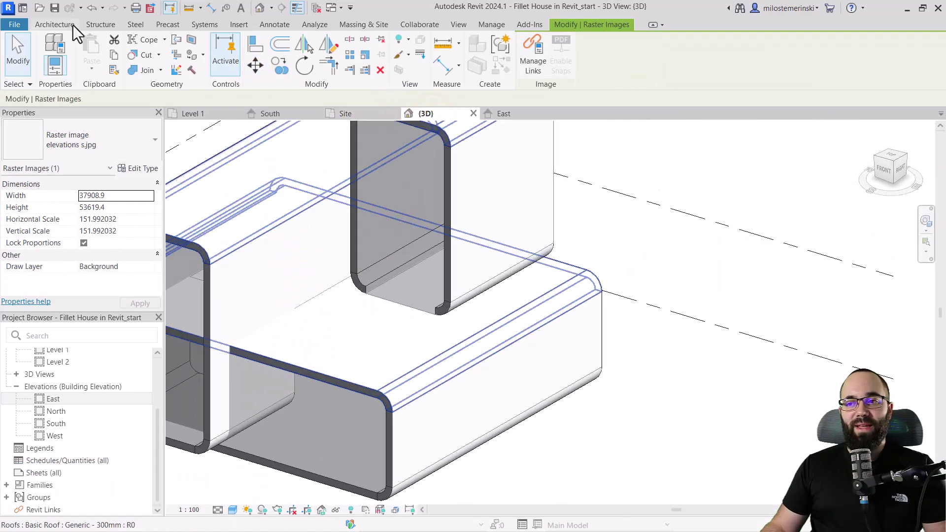
{"action": "left_click", "coordinate": [73, 24]}
{"action": "left_click", "coordinate": [210, 50]}
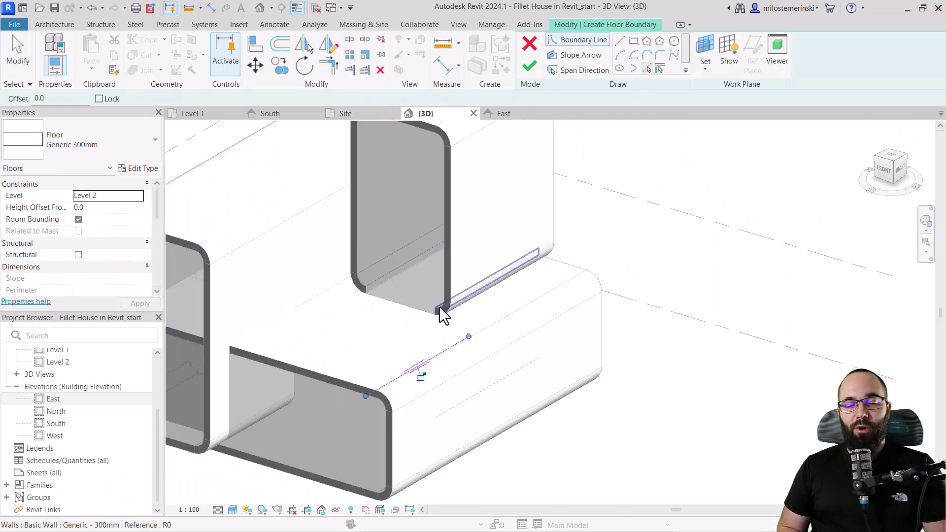
{"action": "scroll", "coordinate": [542, 320], "scroll_direction": "down", "scroll_amount": 5}
{"action": "scroll", "coordinate": [516, 368], "scroll_direction": "up", "scroll_amount": 4}
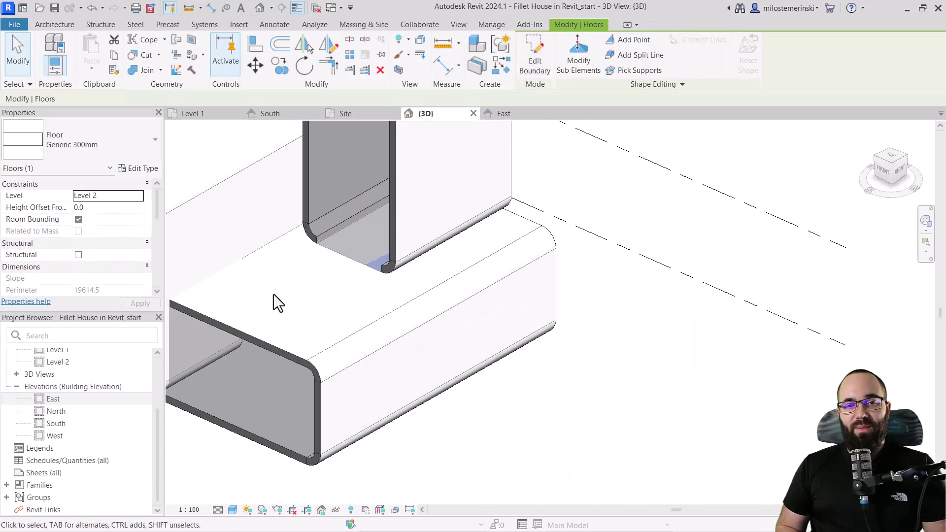
Move the upper form's floor in the South elevation to align with its rounded lower walls, and return to 3D.
{"action": "key", "text": "ctrl+Tab"}
{"action": "scroll", "coordinate": [306, 259], "scroll_direction": "up", "scroll_amount": 3}
{"action": "left_click", "coordinate": [352, 223]}
{"action": "key", "text": "ctrl+Tab"}
{"action": "left_click", "coordinate": [301, 168]}
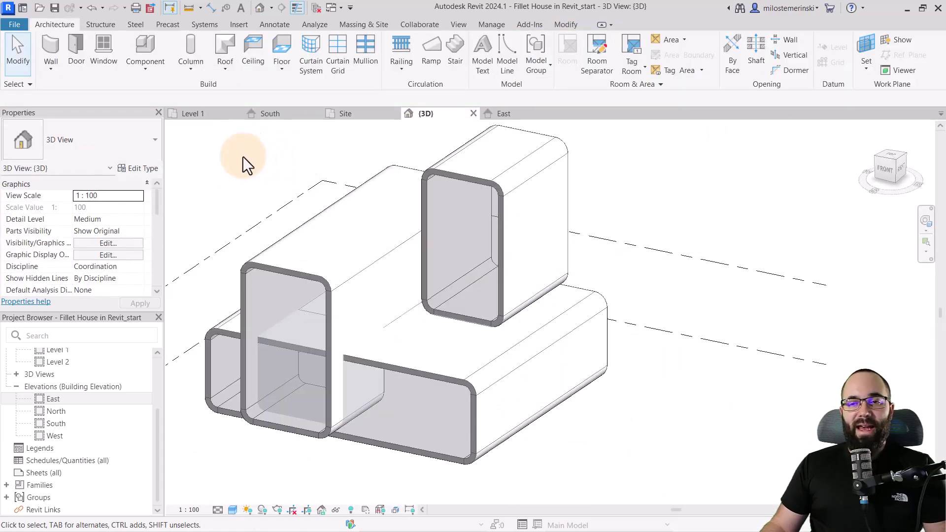
On the Level 1 plan, draw a Storefront curtain wall 8000 mm high between the tower's side walls, just inside its front edge.
{"action": "left_click", "coordinate": [217, 115]}
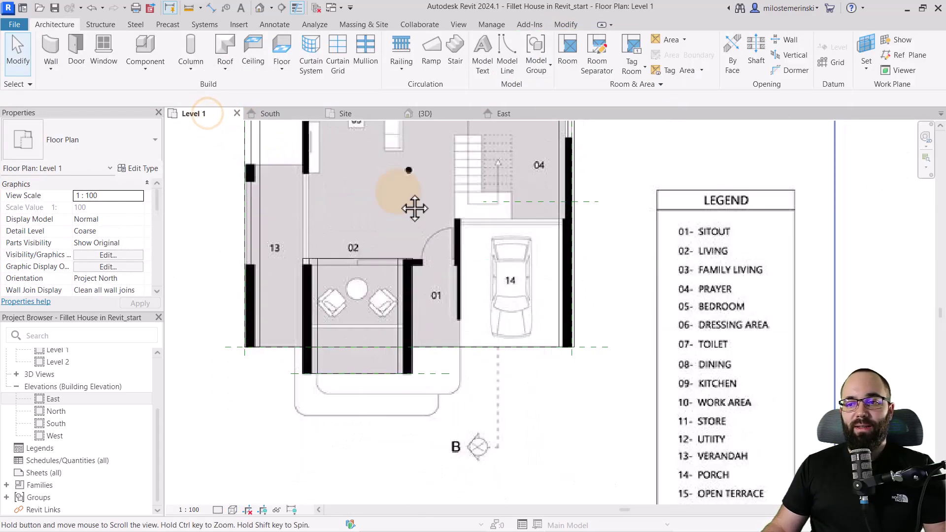
{"action": "scroll", "coordinate": [356, 360], "scroll_direction": "up", "scroll_amount": 4}
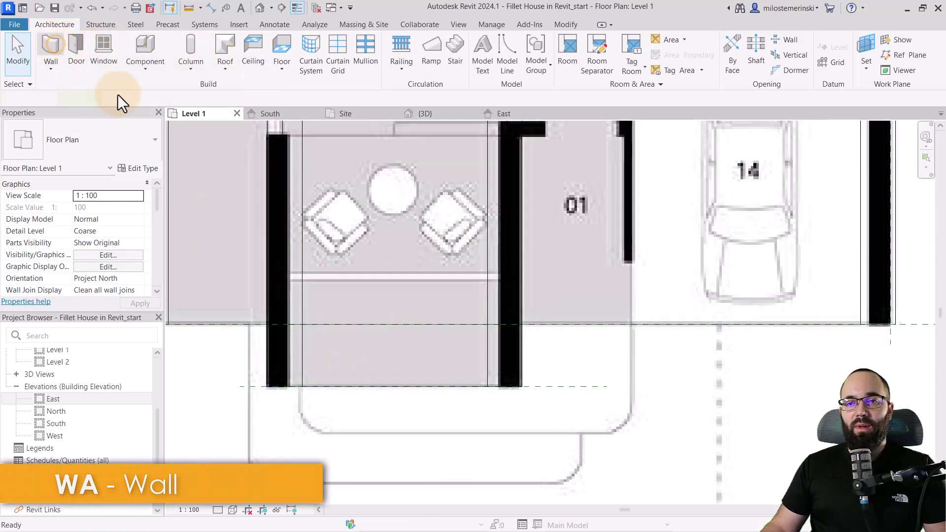
{"action": "key", "text": "w"}
{"action": "key", "text": "a"}
{"action": "left_click", "coordinate": [117, 139]}
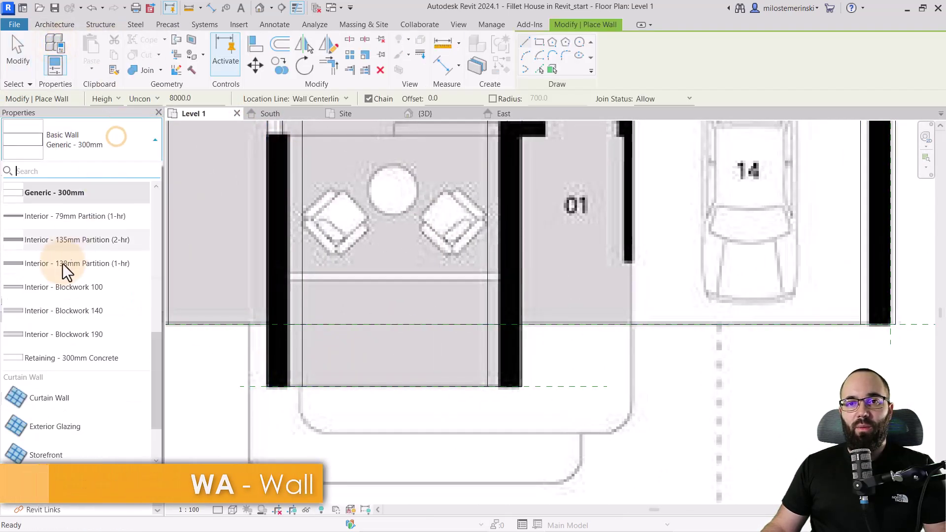
{"action": "left_click", "coordinate": [54, 455]}
{"action": "scroll", "coordinate": [301, 342], "scroll_direction": "up", "scroll_amount": 2}
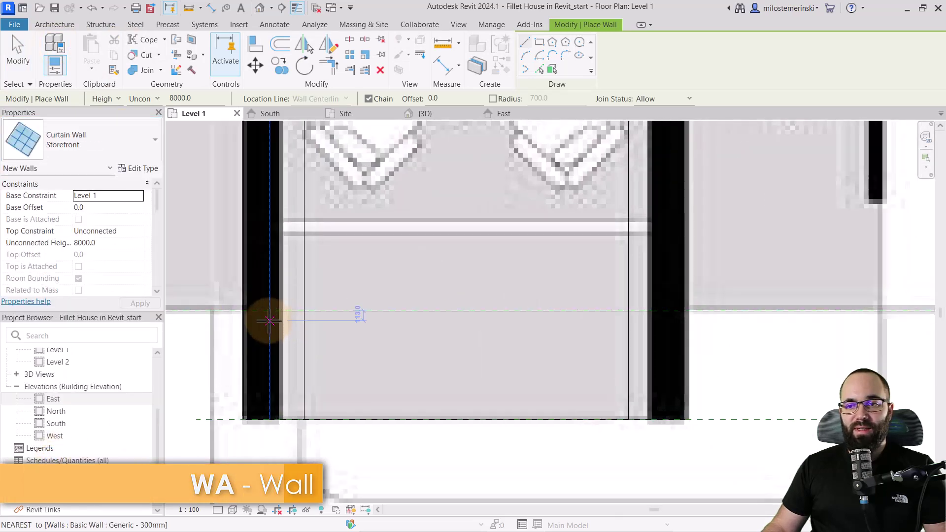
{"action": "left_click", "coordinate": [268, 321]}
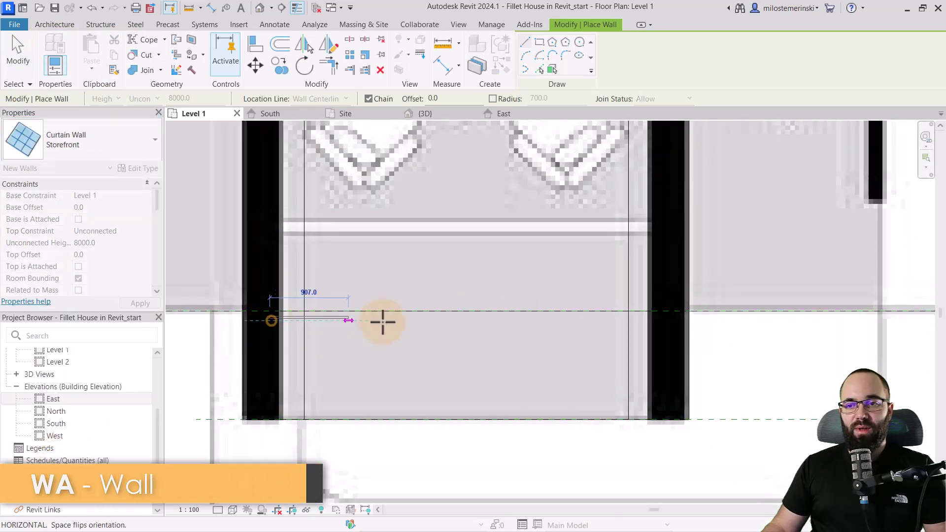
{"action": "left_click", "coordinate": [671, 320]}
{"action": "key", "text": "Escape"}
{"action": "key", "text": "Escape"}
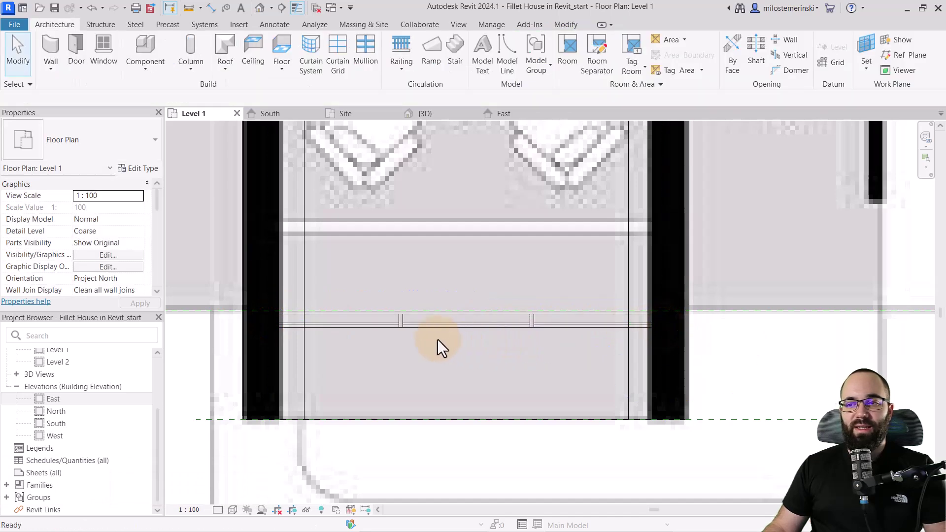
In the 3D view, open the tower curtain wall's profile for editing and delete its whole rectangular outline.
{"action": "left_click", "coordinate": [424, 114]}
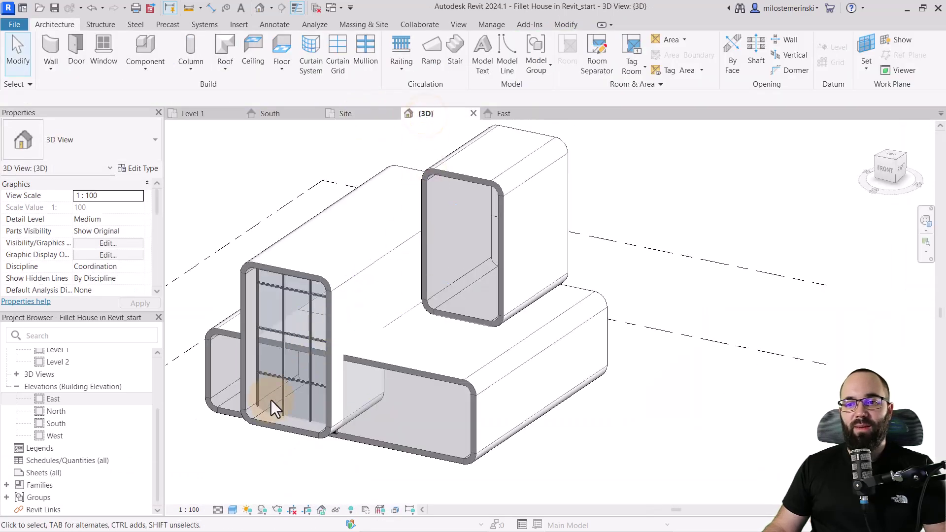
{"action": "left_click", "coordinate": [256, 350]}
{"action": "scroll", "coordinate": [315, 266], "scroll_direction": "up", "scroll_amount": 3}
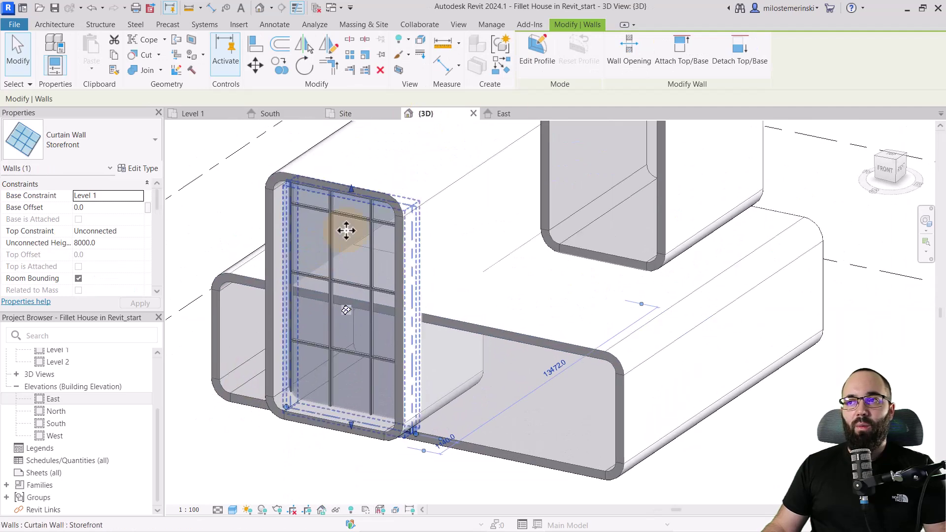
{"action": "left_click", "coordinate": [541, 47]}
{"action": "left_click_drag", "start_coordinate": [266, 143], "coordinate": [453, 443]}
{"action": "key", "text": "Delete"}
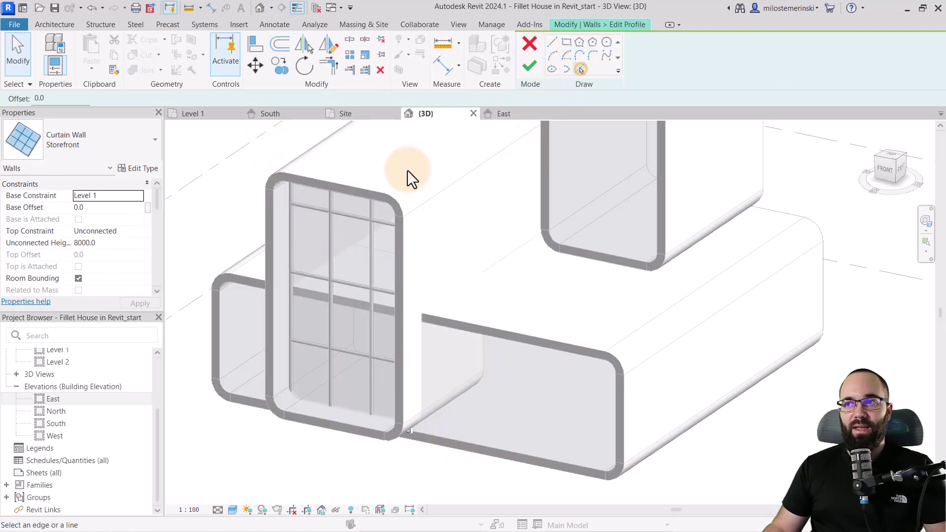
Trace the curtain wall's new profile from the tower's rounded inner edges, finish the sketch, and delete the mullions that cannot be created.
{"action": "left_click", "coordinate": [276, 188]}
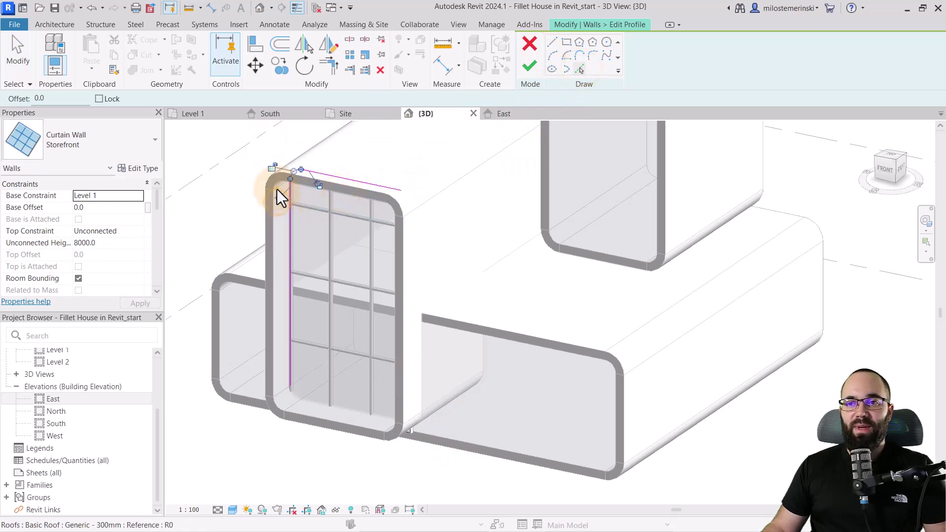
{"action": "left_click", "coordinate": [393, 208]}
{"action": "left_click", "coordinate": [396, 246]}
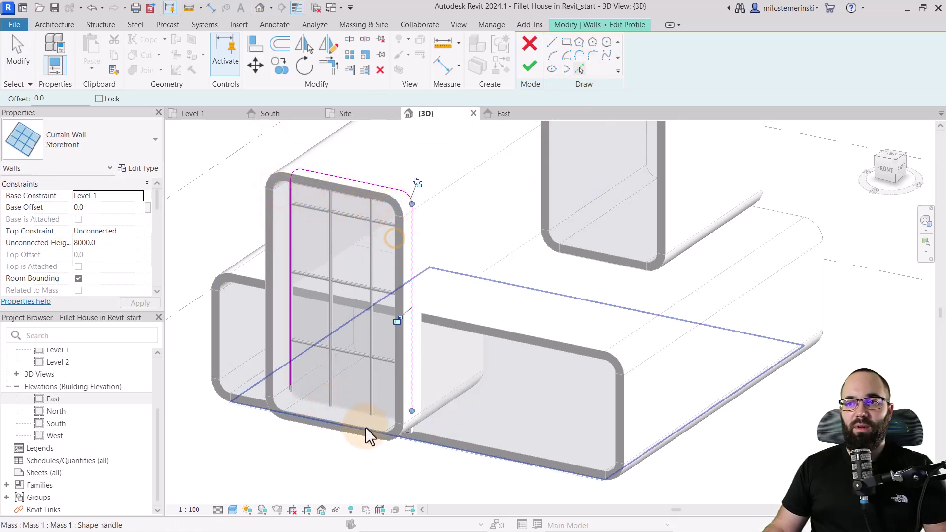
{"action": "left_click", "coordinate": [365, 430]}
{"action": "left_click", "coordinate": [279, 413]}
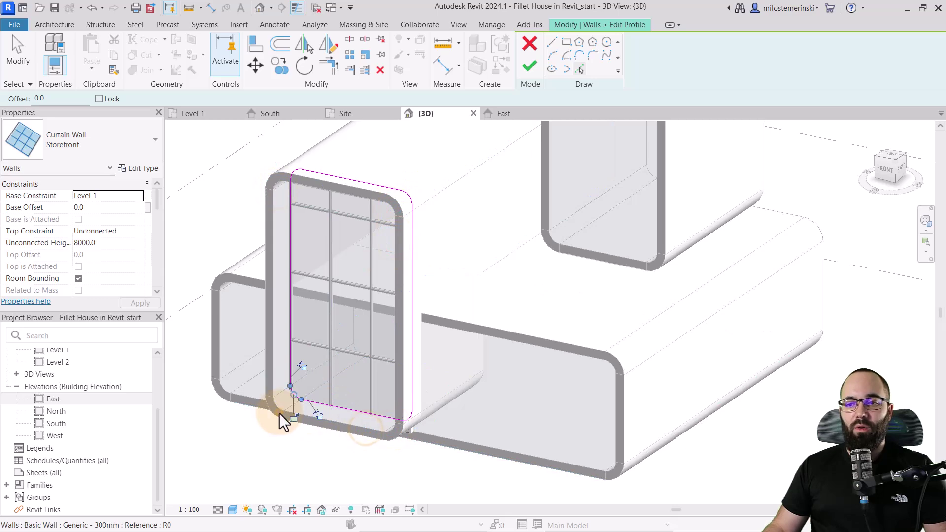
{"action": "scroll", "coordinate": [295, 386], "scroll_direction": "up", "scroll_amount": 3}
{"action": "left_click", "coordinate": [529, 69]}
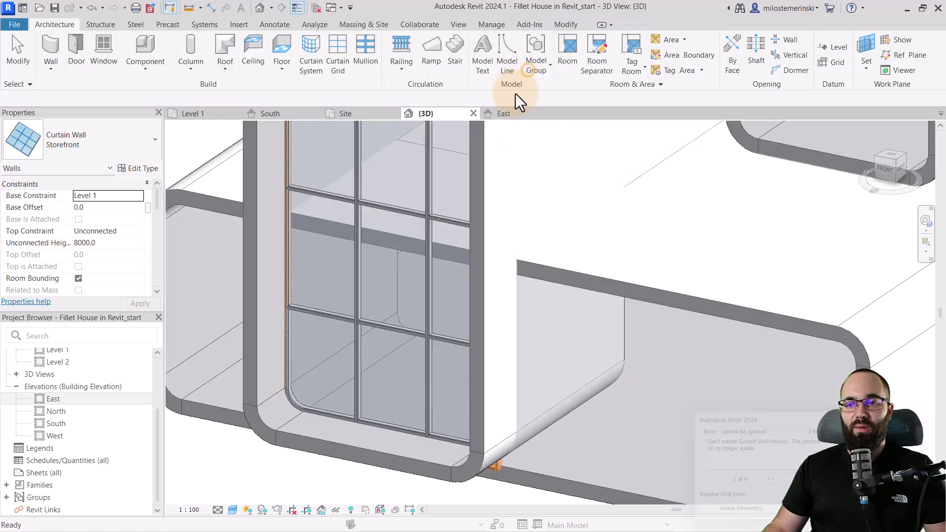
{"action": "left_click", "coordinate": [750, 518]}
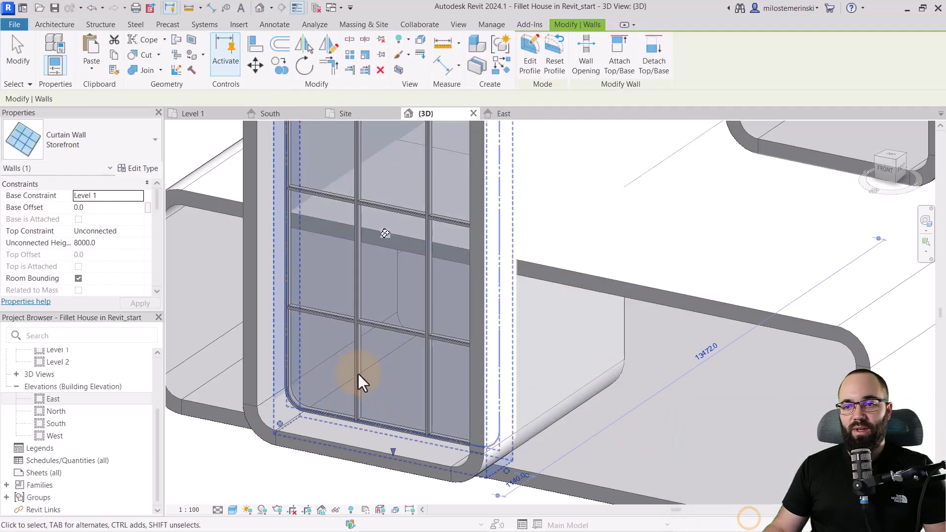
{"action": "scroll", "coordinate": [345, 395], "scroll_direction": "down", "scroll_amount": 5}
{"action": "left_click", "coordinate": [297, 424]}
{"action": "middle_click_drag", "start_coordinate": [306, 418], "coordinate": [473, 479], "text": "shift"}
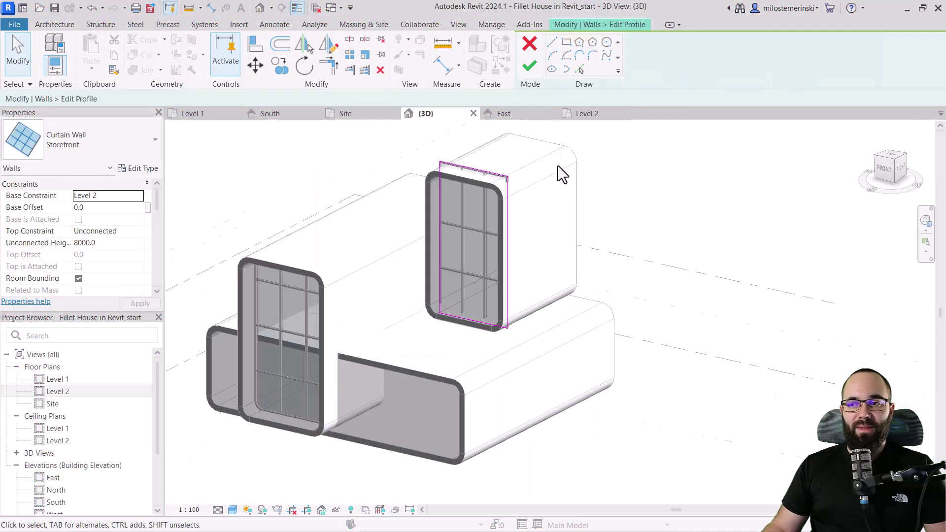
{"action": "scroll", "coordinate": [557, 165], "scroll_direction": "up", "scroll_amount": 3}
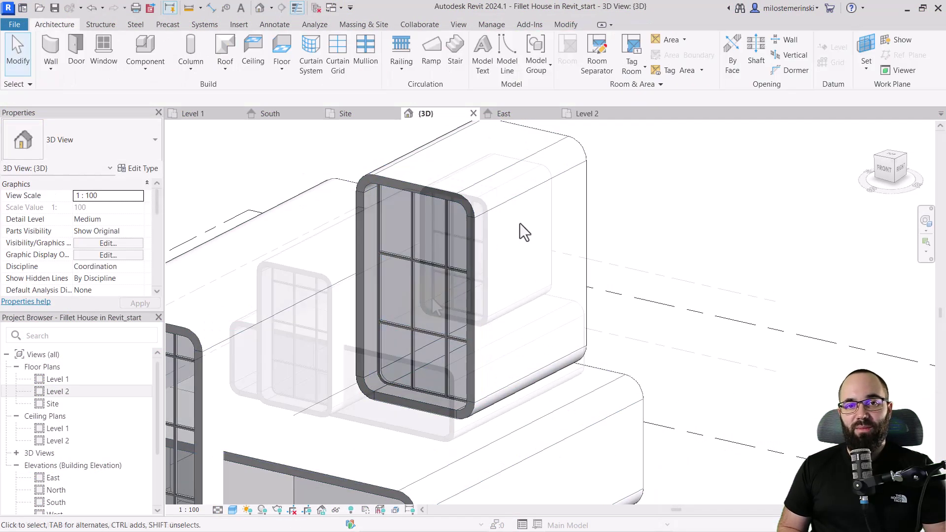
{"action": "middle_click_drag", "start_coordinate": [522, 228], "coordinate": [429, 374], "text": "shift"}
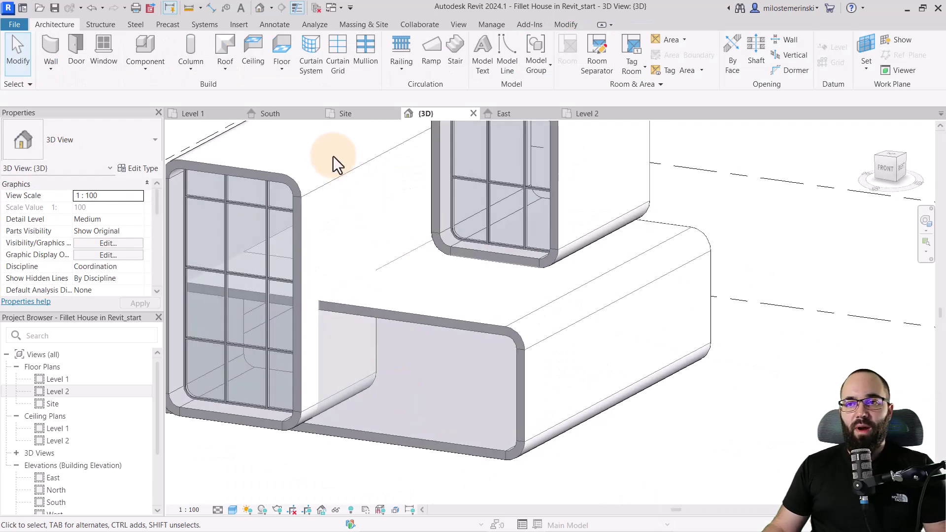
On the Level 1 plan, draw Generic - 300mm walls, located by Finish Face: Interior, across the entrance from the tower and up along the garage side.
{"action": "left_click", "coordinate": [199, 114]}
{"action": "scroll", "coordinate": [445, 312], "scroll_direction": "down", "scroll_amount": 5}
{"action": "middle_click_drag", "start_coordinate": [448, 316], "coordinate": [426, 402]}
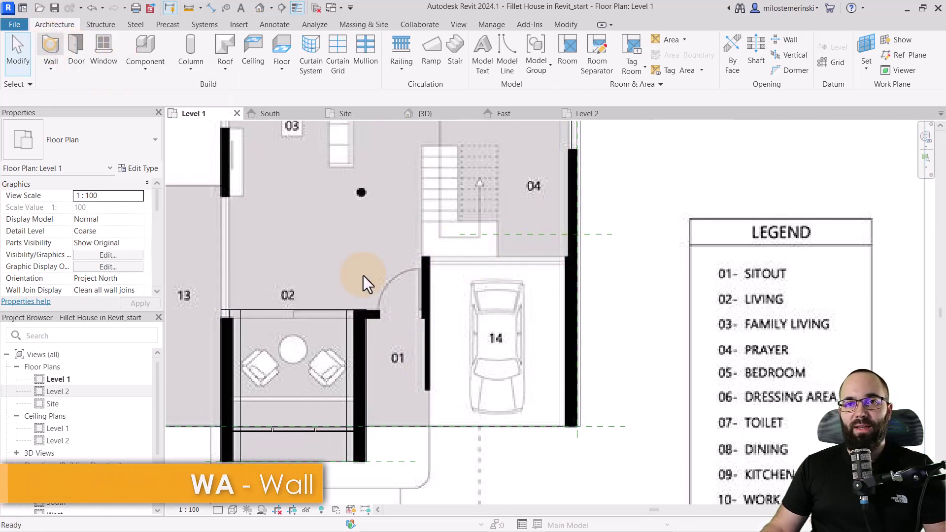
{"action": "key", "text": "w"}
{"action": "key", "text": "a"}
{"action": "scroll", "coordinate": [389, 344], "scroll_direction": "up", "scroll_amount": 3}
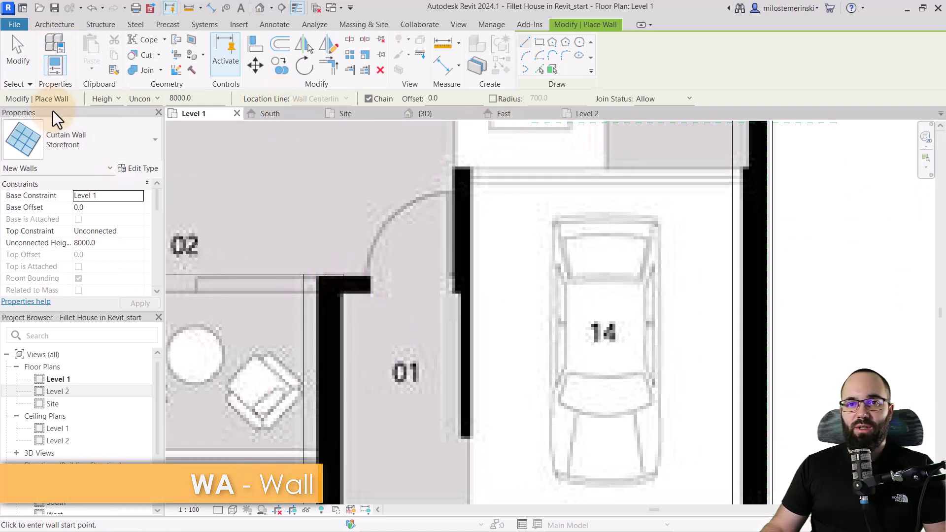
{"action": "left_click", "coordinate": [62, 142]}
{"action": "scroll", "coordinate": [62, 289], "scroll_direction": "up", "scroll_amount": 3}
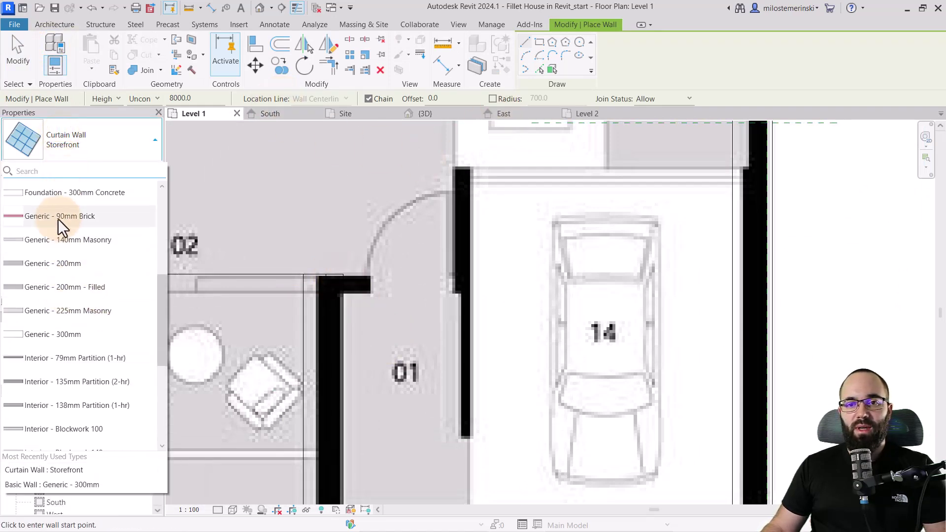
{"action": "left_click", "coordinate": [56, 332]}
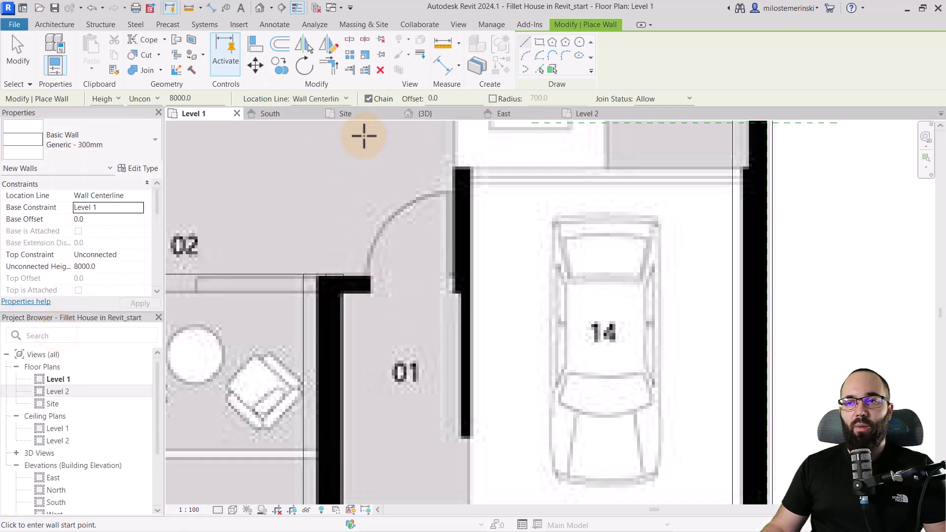
{"action": "left_click", "coordinate": [316, 99]}
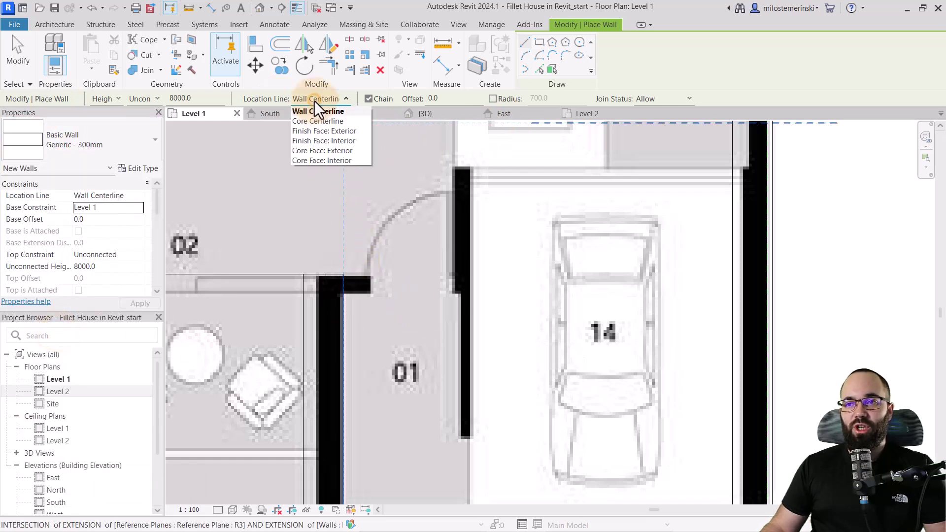
{"action": "left_click", "coordinate": [303, 142]}
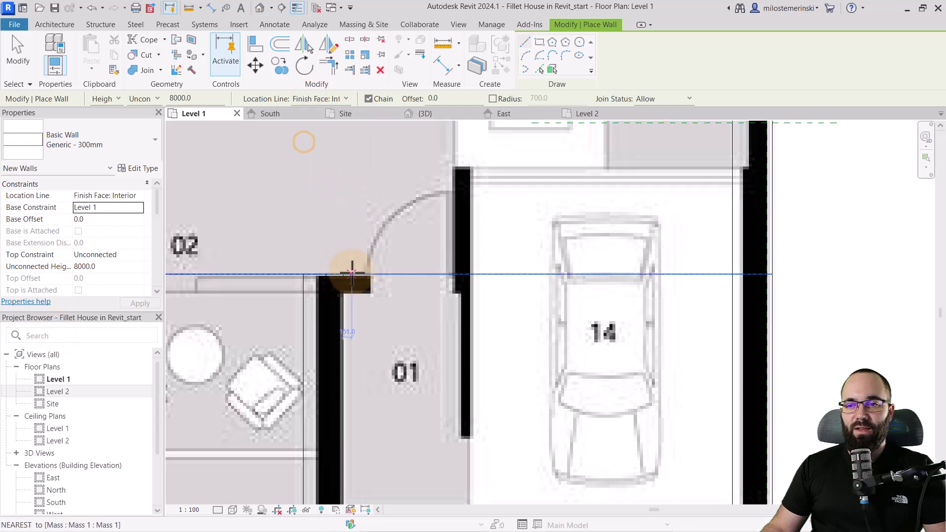
{"action": "left_click", "coordinate": [325, 274]}
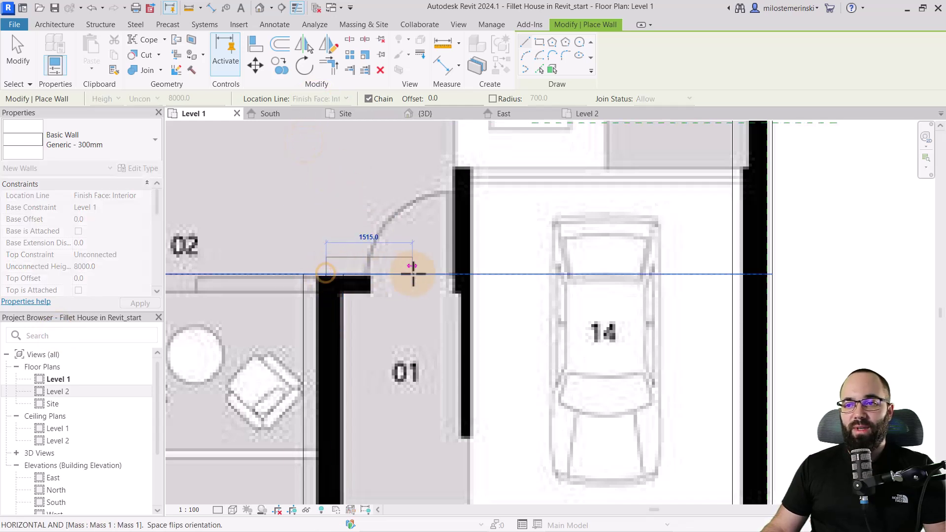
{"action": "left_click", "coordinate": [454, 279]}
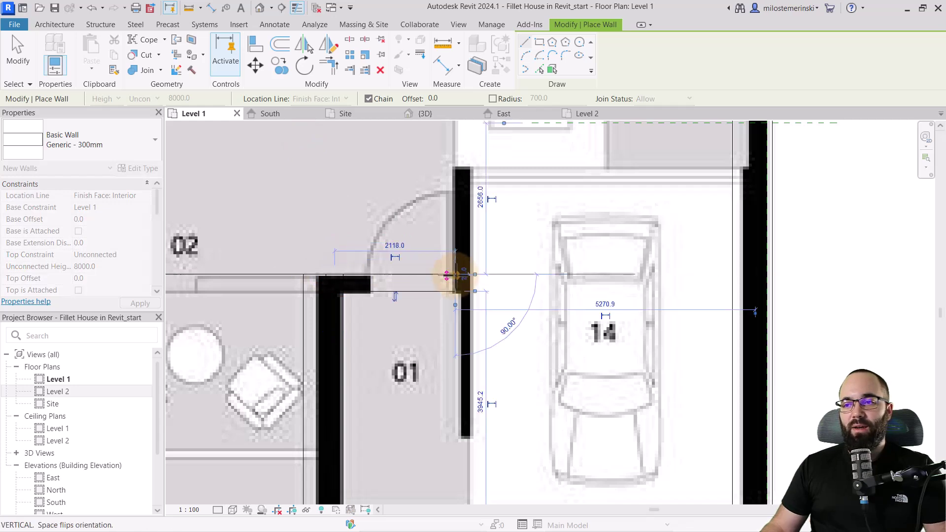
{"action": "left_click", "coordinate": [454, 170]}
{"action": "key", "text": "Escape"}
{"action": "key", "text": "Escape"}
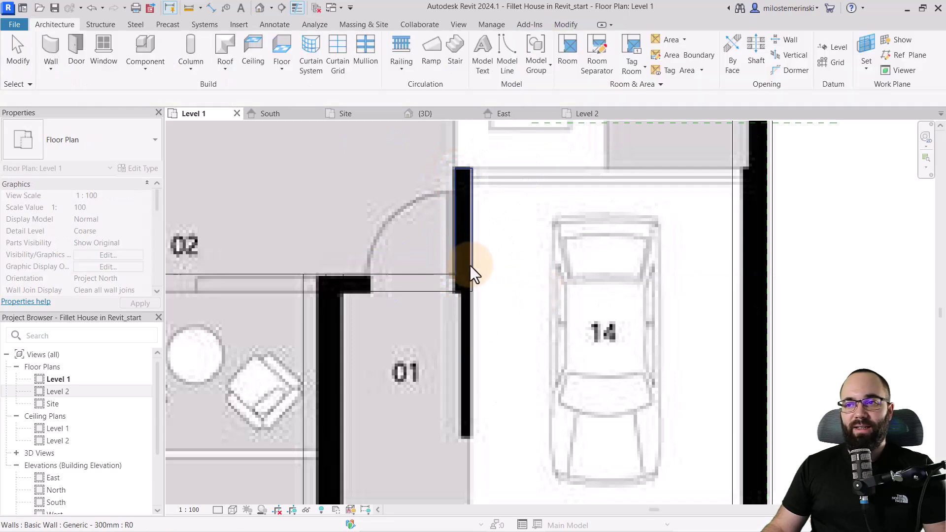
Draw a Storefront curtain wall across the back of the garage, from the new side wall's end to the outer wall.
{"action": "middle_click_drag", "start_coordinate": [466, 258], "coordinate": [419, 277]}
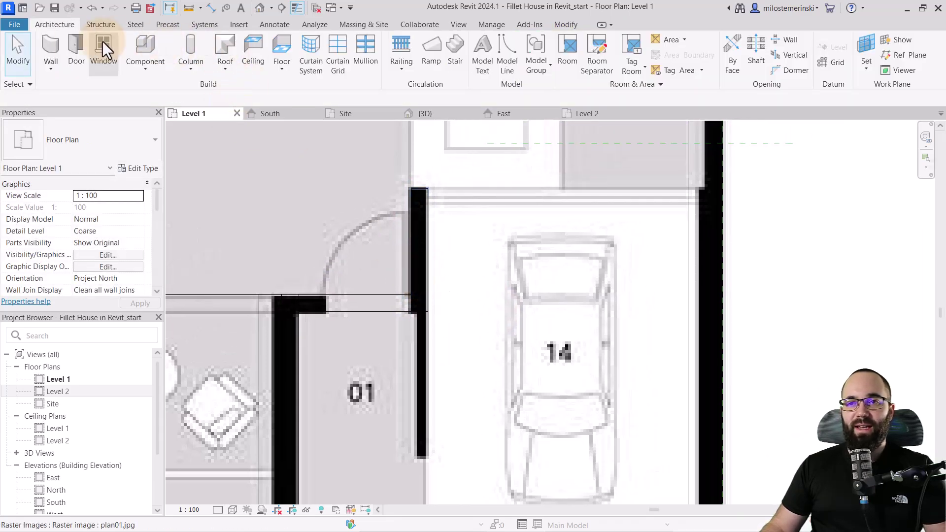
{"action": "left_click", "coordinate": [61, 43]}
{"action": "left_click", "coordinate": [60, 148]}
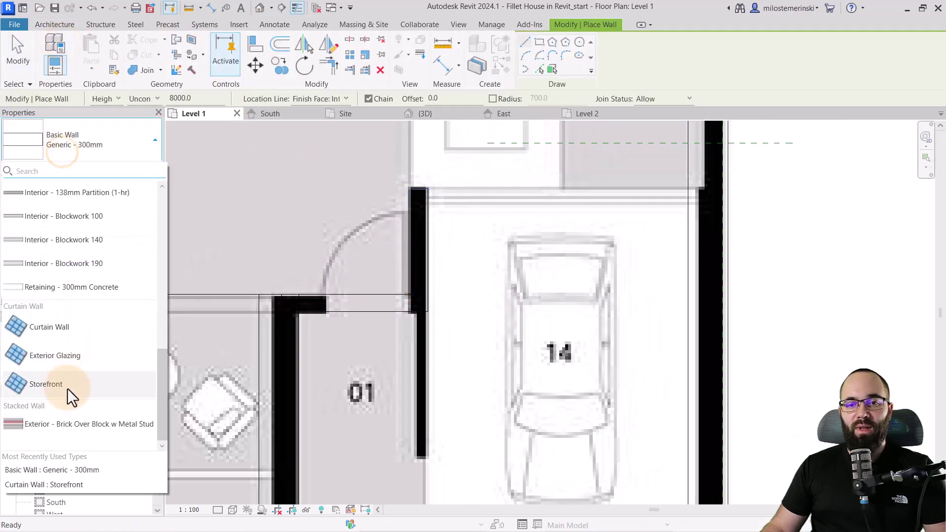
{"action": "left_click", "coordinate": [67, 387]}
{"action": "left_click", "coordinate": [428, 195]}
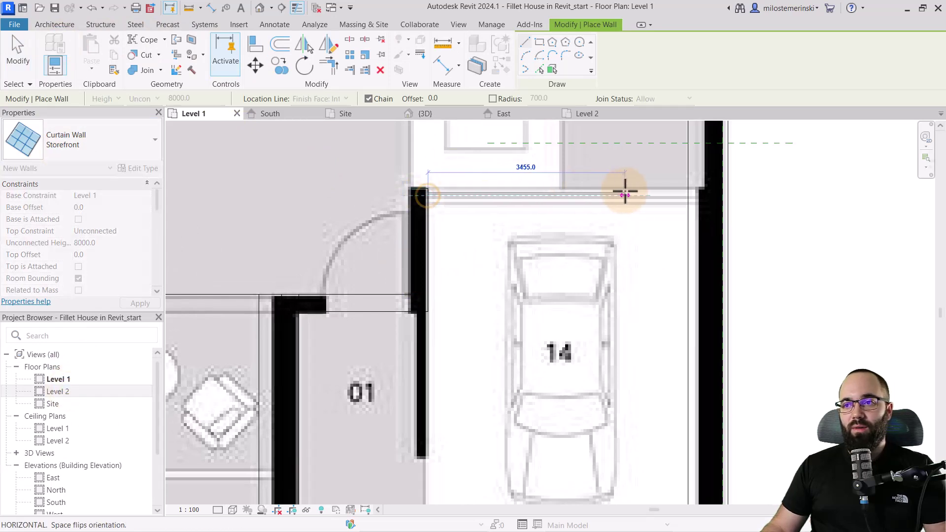
{"action": "left_click", "coordinate": [706, 196]}
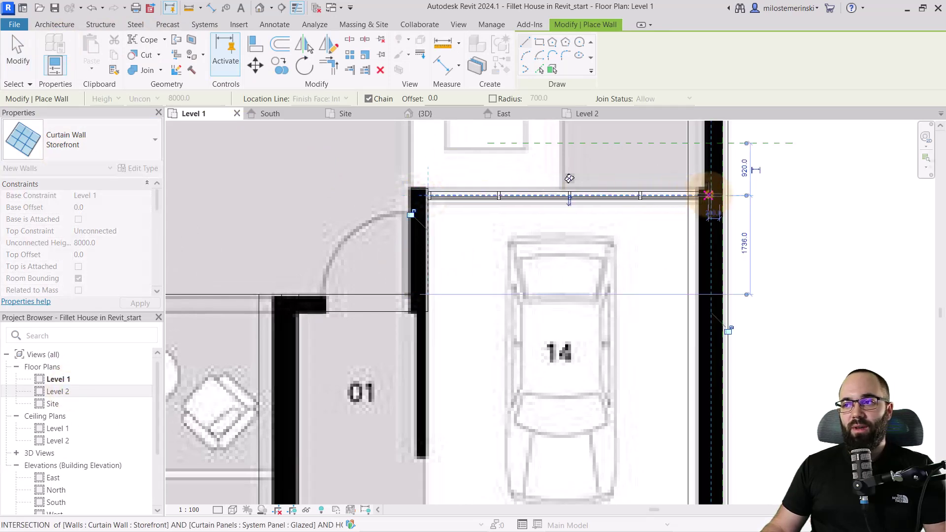
{"action": "key", "text": "Escape"}
{"action": "key", "text": "Escape"}
In the 3D view, attach the top of the wall beside the garage to the lower form's roof.
{"action": "left_click", "coordinate": [433, 115]}
{"action": "middle_click_drag", "start_coordinate": [460, 285], "coordinate": [403, 196], "text": "shift"}
{"action": "left_click", "coordinate": [403, 197]}
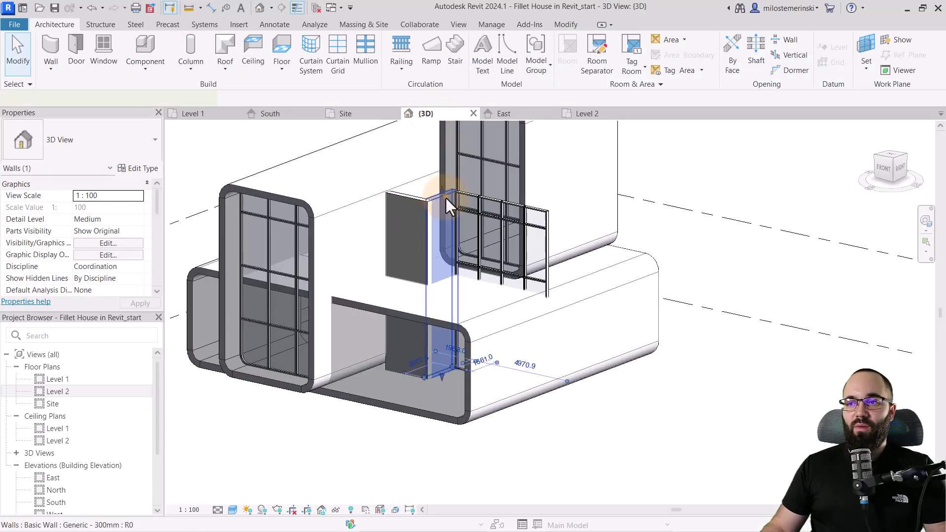
{"action": "left_click", "coordinate": [680, 64]}
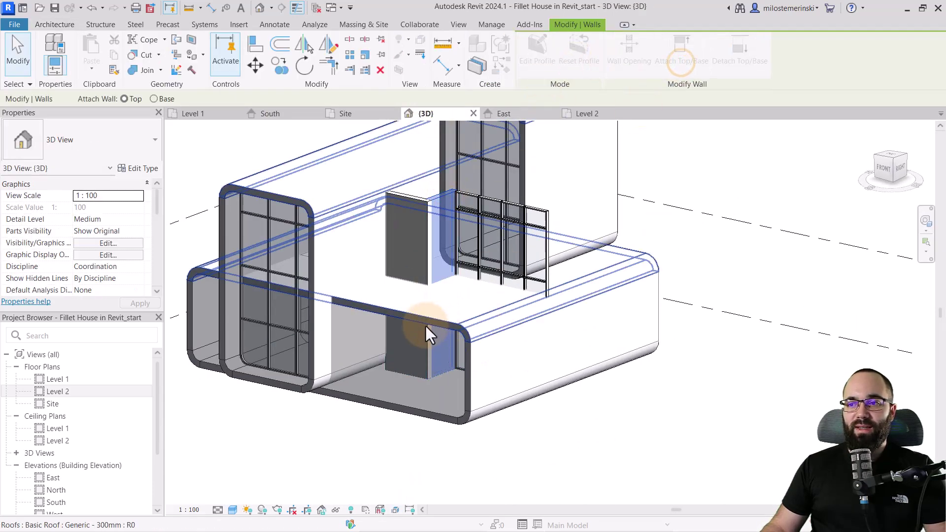
{"action": "left_click", "coordinate": [424, 324]}
{"action": "left_click", "coordinate": [349, 437]}
{"action": "middle_click_drag", "start_coordinate": [349, 437], "coordinate": [462, 307], "text": "shift"}
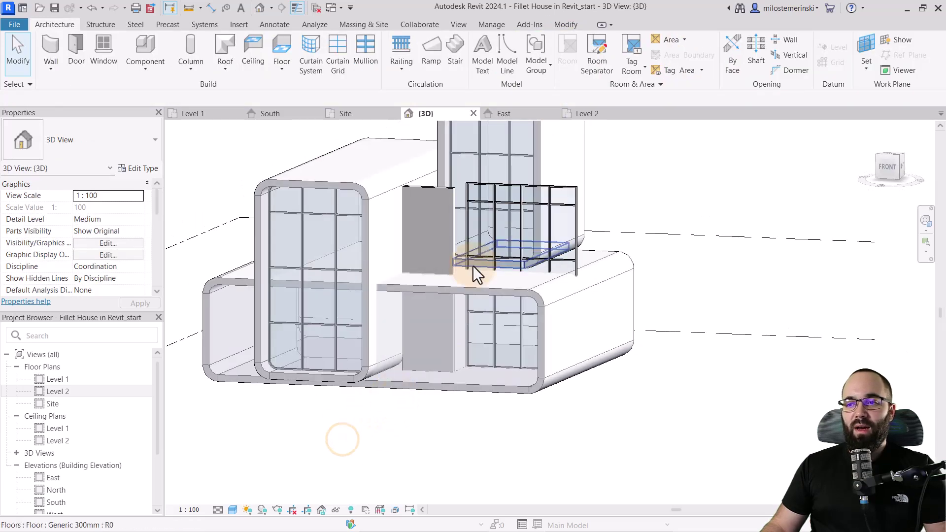
Edit the entrance wall's profile, lowering its top edge to 3201 mm above the base and removing the unsatisfied constraints.
{"action": "left_click", "coordinate": [455, 246]}
{"action": "middle_click_drag", "start_coordinate": [454, 246], "coordinate": [412, 375], "text": "shift"}
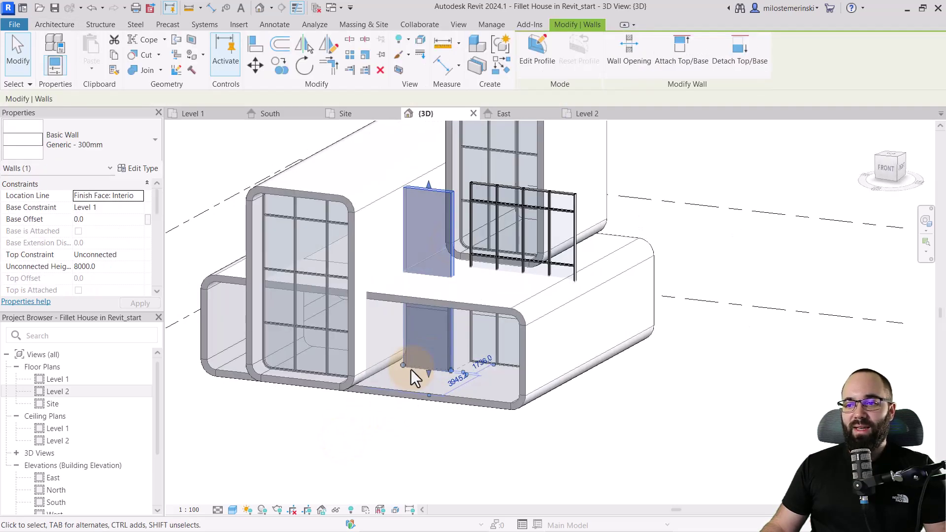
{"action": "scroll", "coordinate": [411, 365], "scroll_direction": "up", "scroll_amount": 4}
{"action": "left_click", "coordinate": [535, 61]}
{"action": "mouse_move", "coordinate": [454, 192]}
{"action": "middle_mouse_down", "text": "shift"}
{"action": "mouse_move", "coordinate": [426, 361]}
{"action": "mouse_move", "coordinate": [416, 212]}
{"action": "middle_mouse_up", "text": "shift"}
{"action": "mouse_move", "coordinate": [416, 212]}
{"action": "left_mouse_down"}
{"action": "mouse_move", "coordinate": [402, 380]}
{"action": "mouse_move", "coordinate": [403, 369]}
{"action": "left_mouse_up"}
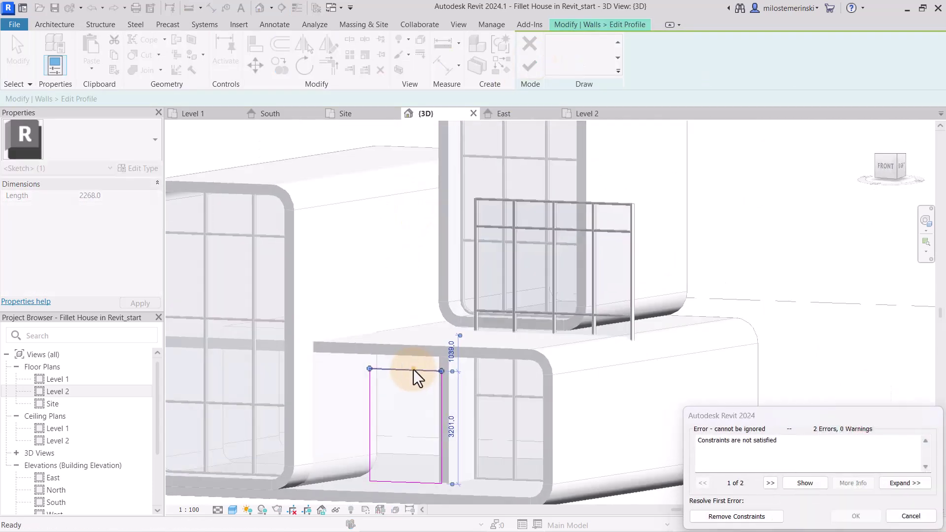
{"action": "left_click", "coordinate": [724, 516]}
Raise the top edge of the entrance wall's profile to 3940 mm above the base.
{"action": "left_click", "coordinate": [402, 368]}
{"action": "left_click_drag", "start_coordinate": [403, 368], "coordinate": [400, 351]}
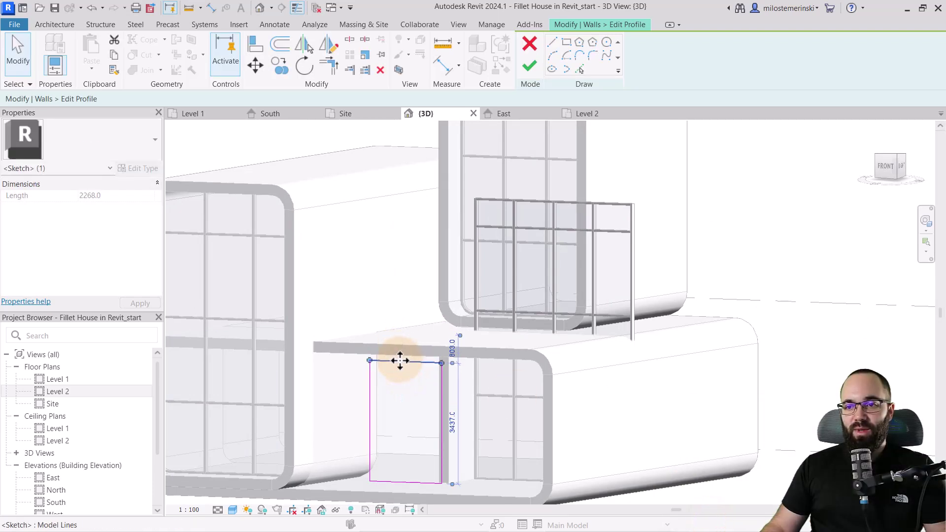
{"action": "mouse_move", "coordinate": [399, 357]}
{"action": "middle_mouse_down", "text": "shift"}
{"action": "mouse_move", "coordinate": [408, 397]}
{"action": "mouse_move", "coordinate": [428, 386]}
{"action": "mouse_move", "coordinate": [407, 359]}
{"action": "middle_mouse_up", "text": "shift"}
{"action": "left_click_drag", "start_coordinate": [408, 359], "coordinate": [410, 341]}
{"action": "mouse_move", "coordinate": [410, 342]}
{"action": "middle_mouse_down", "text": "shift"}
{"action": "mouse_move", "coordinate": [433, 379]}
{"action": "mouse_move", "coordinate": [416, 424]}
{"action": "mouse_move", "coordinate": [380, 418]}
{"action": "middle_mouse_up", "text": "shift"}
Add the tower's rounded lower outer edge to the entrance wall's profile as a picked line.
{"action": "scroll", "coordinate": [324, 394], "scroll_direction": "up", "scroll_amount": 3}
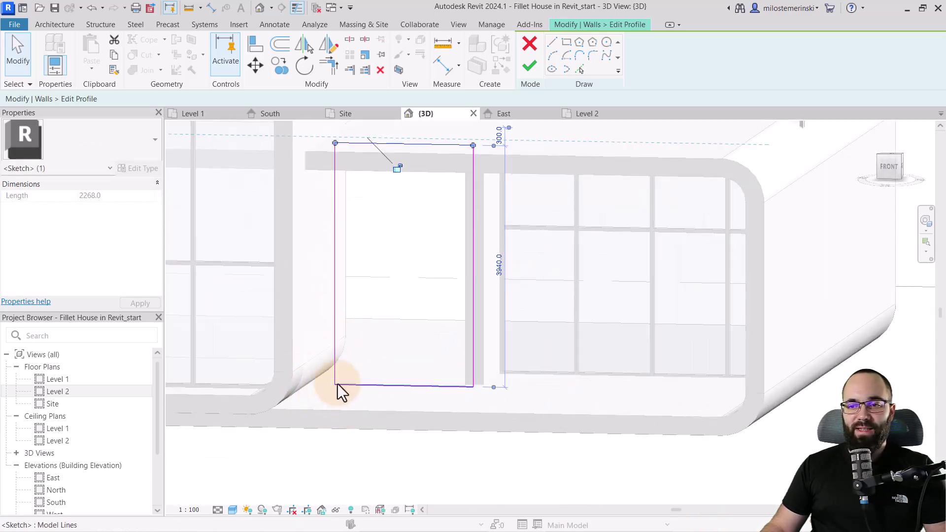
{"action": "left_click", "coordinate": [580, 70]}
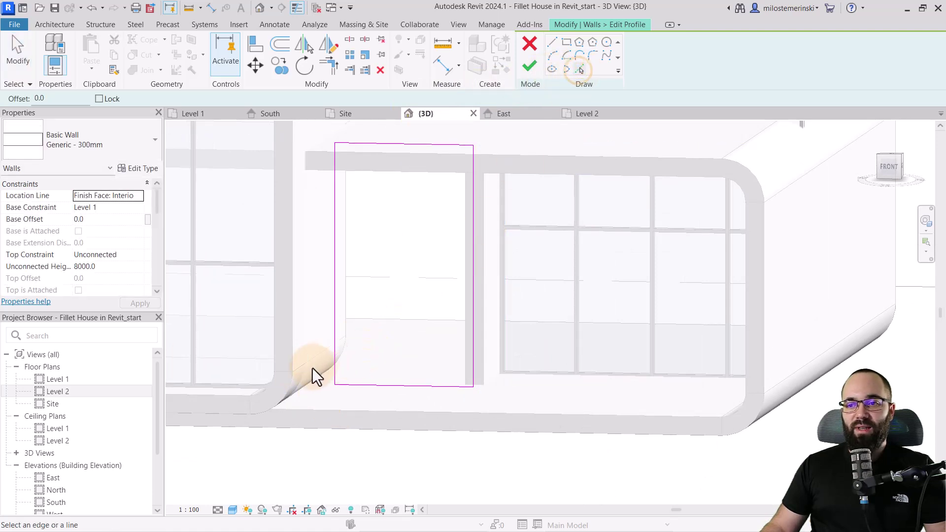
{"action": "left_click", "coordinate": [321, 372]}
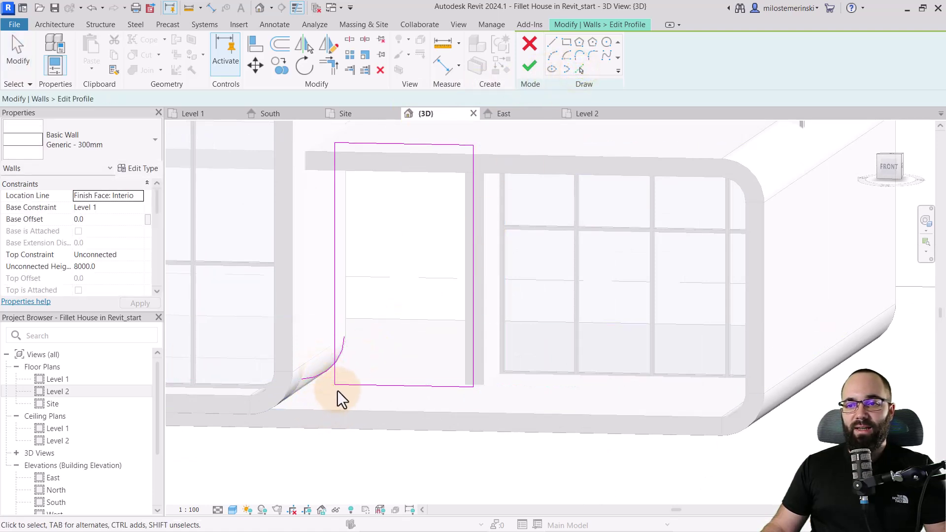
{"action": "key", "text": "Escape"}
Move the tower-side vertical edge of the entrance wall's profile so the profile is 2118 mm wide, removing the unsatisfied constraints.
{"action": "scroll", "coordinate": [338, 389], "scroll_direction": "up", "scroll_amount": 5}
{"action": "mouse_move", "coordinate": [362, 392]}
{"action": "middle_mouse_down", "text": "shift"}
{"action": "mouse_move", "coordinate": [399, 397]}
{"action": "mouse_move", "coordinate": [376, 386]}
{"action": "mouse_move", "coordinate": [348, 295]}
{"action": "middle_mouse_up", "text": "shift"}
{"action": "left_click", "coordinate": [348, 268]}
{"action": "left_click_drag", "start_coordinate": [348, 268], "coordinate": [365, 285]}
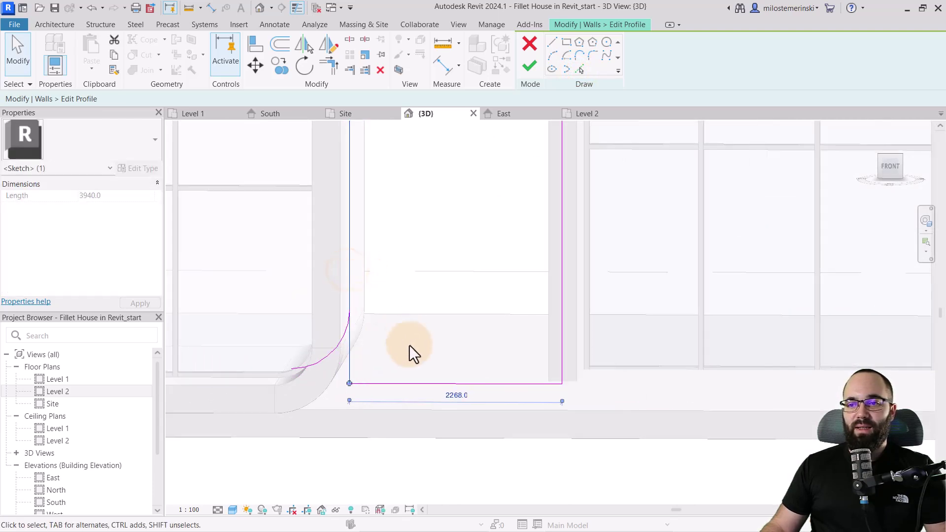
{"action": "mouse_move", "coordinate": [403, 345]}
{"action": "middle_mouse_down", "text": "shift"}
{"action": "mouse_move", "coordinate": [405, 356]}
{"action": "mouse_move", "coordinate": [395, 345]}
{"action": "middle_mouse_up", "text": "shift"}
{"action": "left_click_drag", "start_coordinate": [356, 295], "coordinate": [372, 318]}
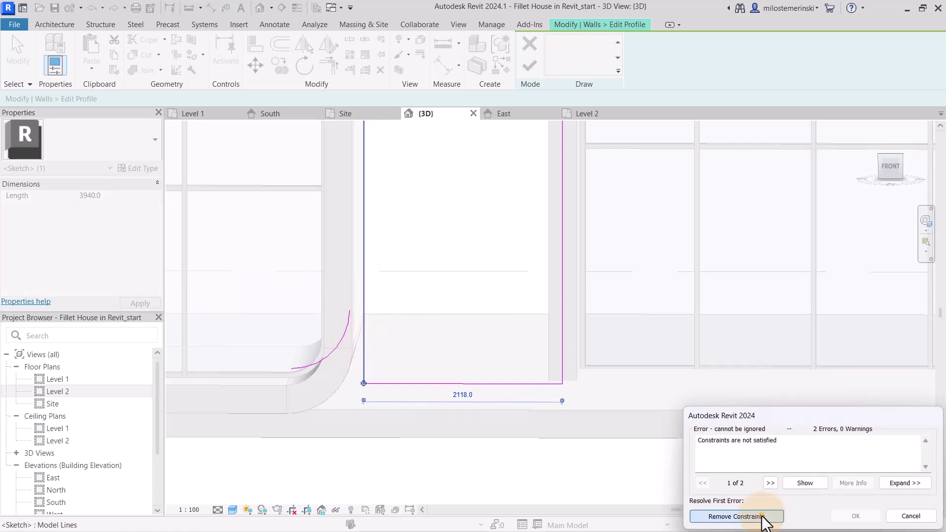
{"action": "left_click", "coordinate": [736, 516]}
Replace the arc in the entrance wall's profile with a new line picked from the tower's rounded lower edge.
{"action": "left_click", "coordinate": [339, 357]}
{"action": "key", "text": "Delete"}
{"action": "left_click_drag", "start_coordinate": [359, 335], "coordinate": [365, 333]}
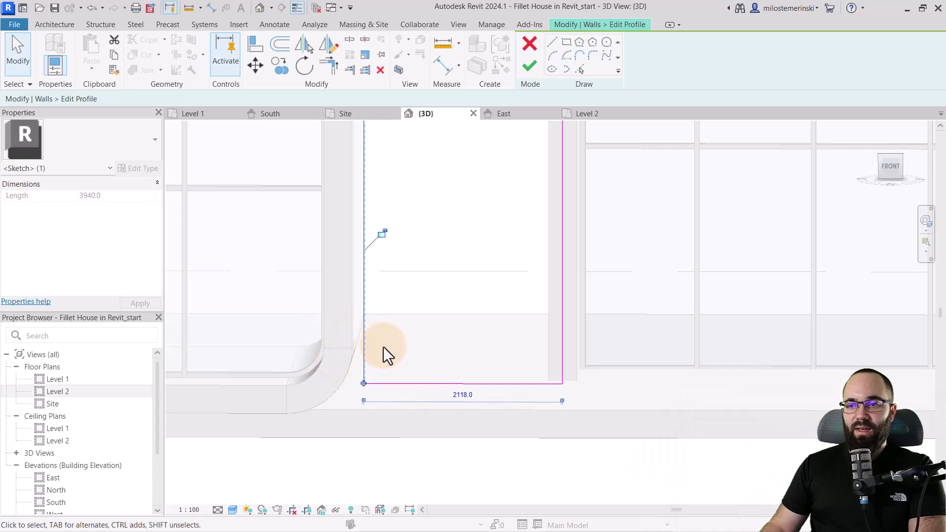
{"action": "left_click", "coordinate": [383, 346]}
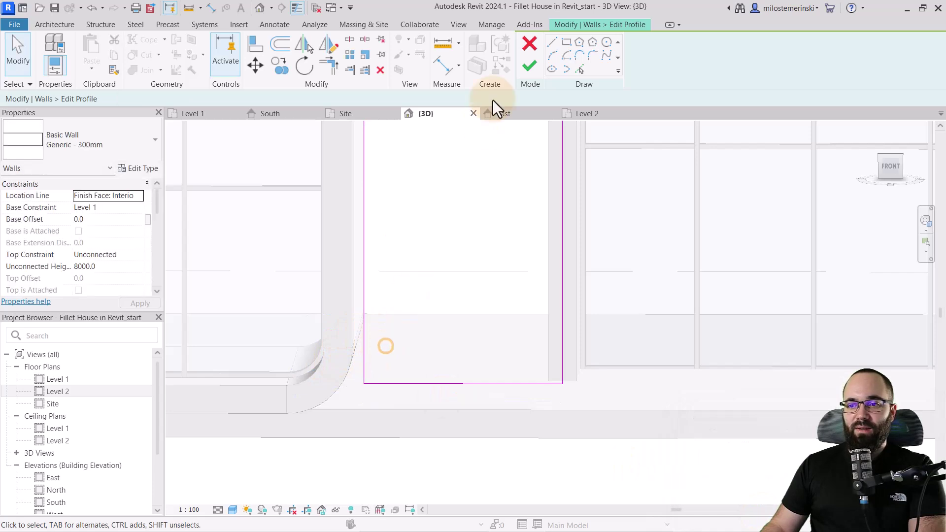
{"action": "left_click", "coordinate": [341, 380]}
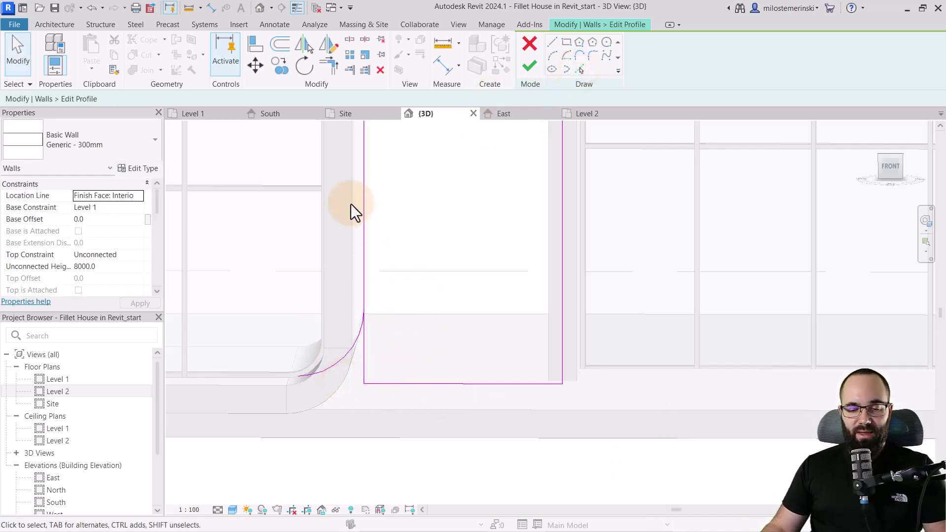
Trim the entrance wall profile's tower-side vertical edge to a corner with the picked arc.
{"action": "left_click", "coordinate": [329, 67]}
{"action": "left_click", "coordinate": [357, 345]}
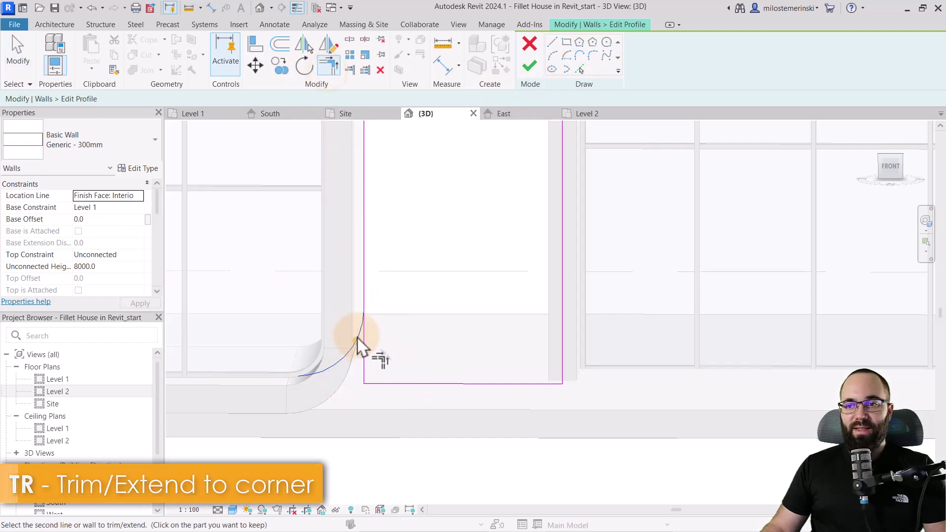
{"action": "left_click", "coordinate": [363, 299]}
{"action": "left_click", "coordinate": [382, 382]}
{"action": "mouse_move", "coordinate": [345, 389]}
{"action": "middle_mouse_down", "text": "shift"}
{"action": "mouse_move", "coordinate": [374, 382]}
{"action": "mouse_move", "coordinate": [344, 382]}
{"action": "mouse_move", "coordinate": [359, 380]}
{"action": "middle_mouse_up", "text": "shift"}
Draw a short line from the arc's lower end down to the base of the entrance wall's profile.
{"action": "left_click", "coordinate": [552, 43]}
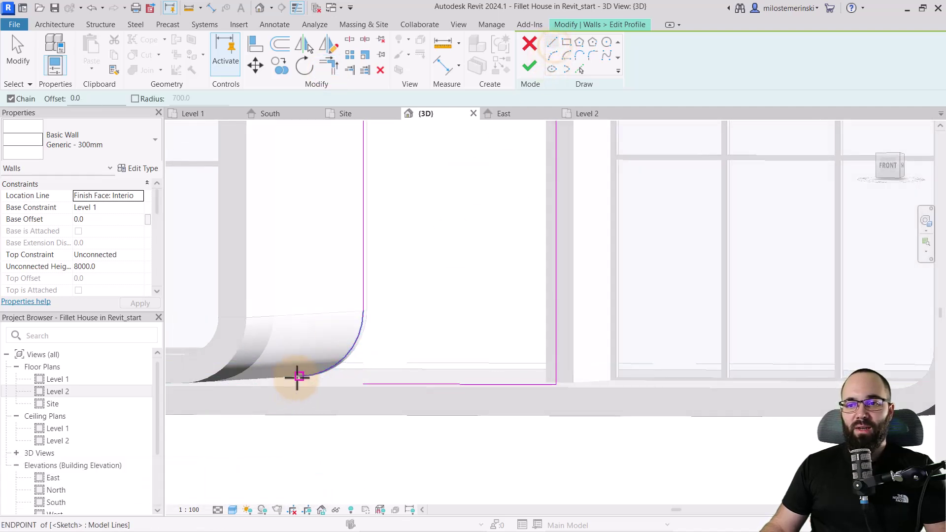
{"action": "left_click", "coordinate": [298, 381]}
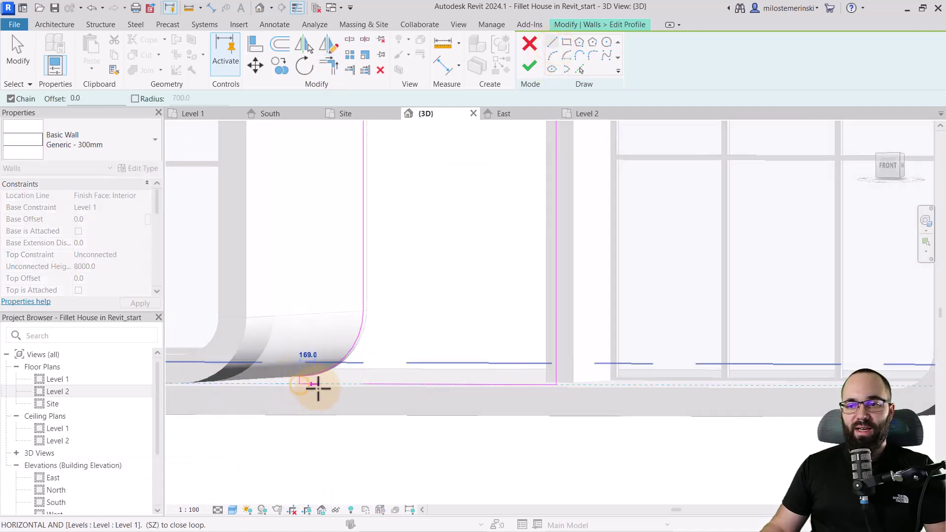
{"action": "key", "text": "Escape"}
{"action": "key", "text": "Escape"}
Trim the base line and the short line to a corner and finish the entrance wall's profile.
{"action": "key", "text": "t"}
{"action": "key", "text": "r"}
{"action": "left_click", "coordinate": [365, 385]}
{"action": "left_click", "coordinate": [298, 383]}
{"action": "left_click", "coordinate": [530, 67]}
{"action": "middle_click_drag", "start_coordinate": [397, 305], "coordinate": [530, 337], "text": "shift"}
{"action": "key", "text": "Escape"}
{"action": "left_click", "coordinate": [537, 334]}
{"action": "key", "text": "Escape"}
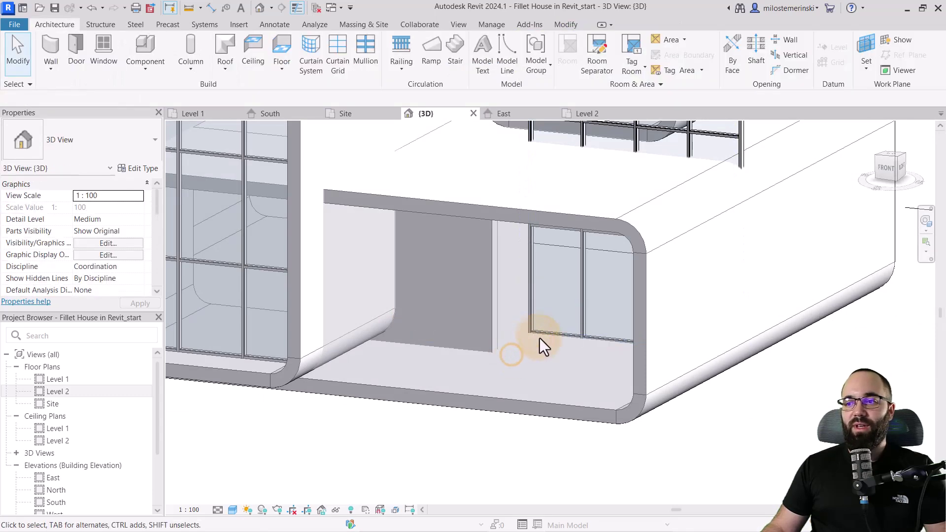
Edit the profile of the lower form's Storefront, setting its top edge 3660 mm above the base and removing the unsatisfied constraints.
{"action": "left_click", "coordinate": [541, 336]}
{"action": "middle_click_drag", "start_coordinate": [412, 364], "coordinate": [394, 399], "text": "shift"}
{"action": "left_click_drag", "start_coordinate": [471, 185], "coordinate": [465, 355]}
{"action": "left_click_drag", "start_coordinate": [442, 312], "coordinate": [439, 321]}
{"action": "middle_click_drag", "start_coordinate": [439, 321], "coordinate": [469, 321], "text": "shift"}
{"action": "mouse_move", "coordinate": [469, 321]}
{"action": "left_mouse_down"}
{"action": "mouse_move", "coordinate": [480, 282]}
{"action": "mouse_move", "coordinate": [469, 306]}
{"action": "left_mouse_up"}
{"action": "mouse_move", "coordinate": [469, 307]}
{"action": "middle_mouse_down", "text": "shift"}
{"action": "mouse_move", "coordinate": [464, 313]}
{"action": "mouse_move", "coordinate": [462, 298]}
{"action": "middle_mouse_up", "text": "shift"}
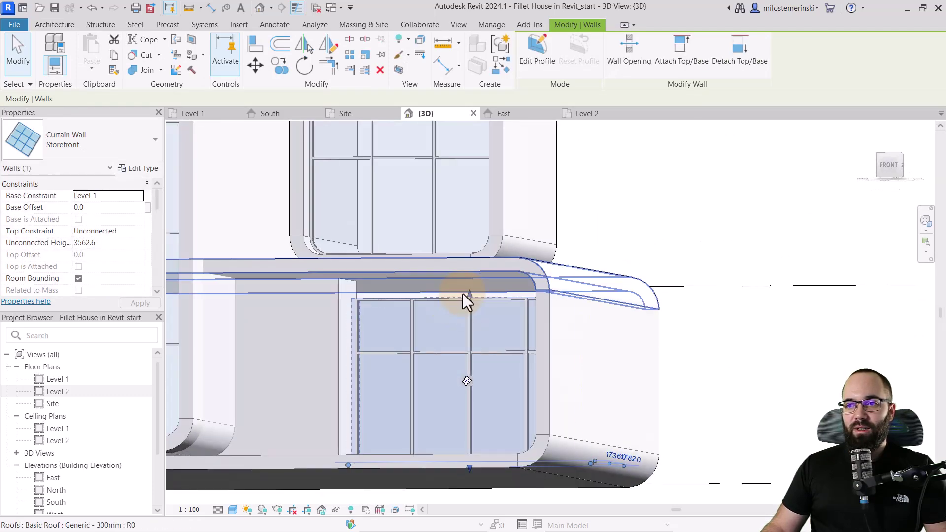
{"action": "left_click", "coordinate": [535, 62]}
{"action": "left_click", "coordinate": [468, 298]}
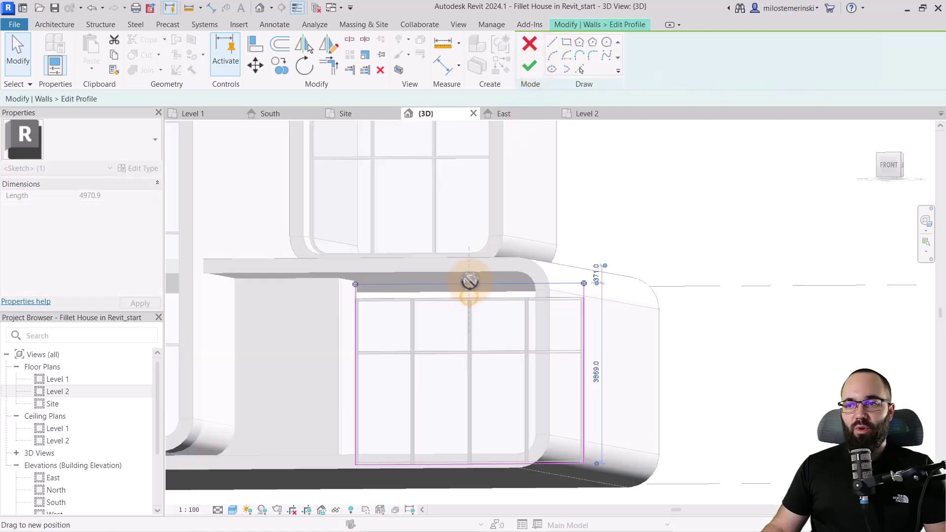
{"action": "mouse_move", "coordinate": [468, 283]}
{"action": "left_mouse_down"}
{"action": "mouse_move", "coordinate": [425, 288]}
{"action": "mouse_move", "coordinate": [425, 276]}
{"action": "mouse_move", "coordinate": [418, 311]}
{"action": "mouse_move", "coordinate": [409, 294]}
{"action": "left_mouse_up"}
{"action": "left_click", "coordinate": [721, 518]}
{"action": "mouse_move", "coordinate": [409, 295]}
{"action": "middle_mouse_down", "text": "shift"}
{"action": "mouse_move", "coordinate": [420, 309]}
{"action": "mouse_move", "coordinate": [415, 324]}
{"action": "mouse_move", "coordinate": [417, 310]}
{"action": "middle_mouse_up", "text": "shift"}
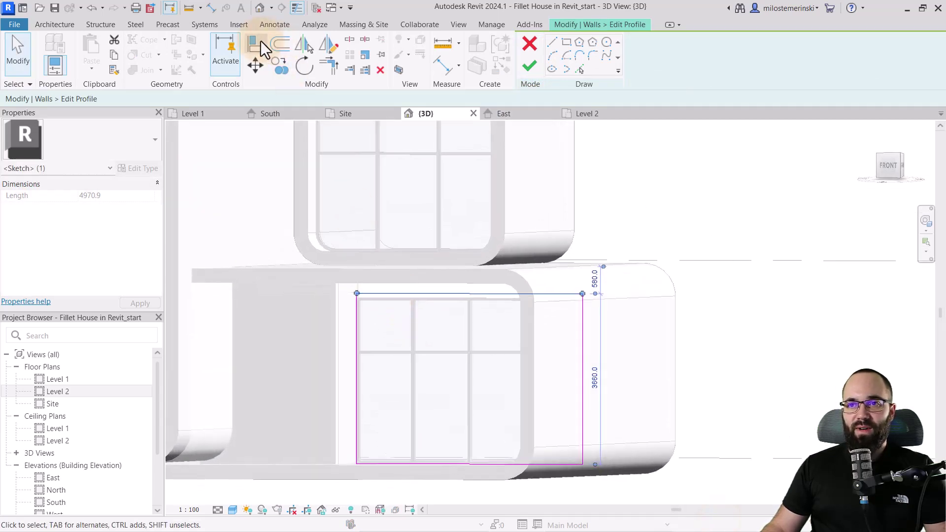
{"action": "left_click", "coordinate": [255, 45]}
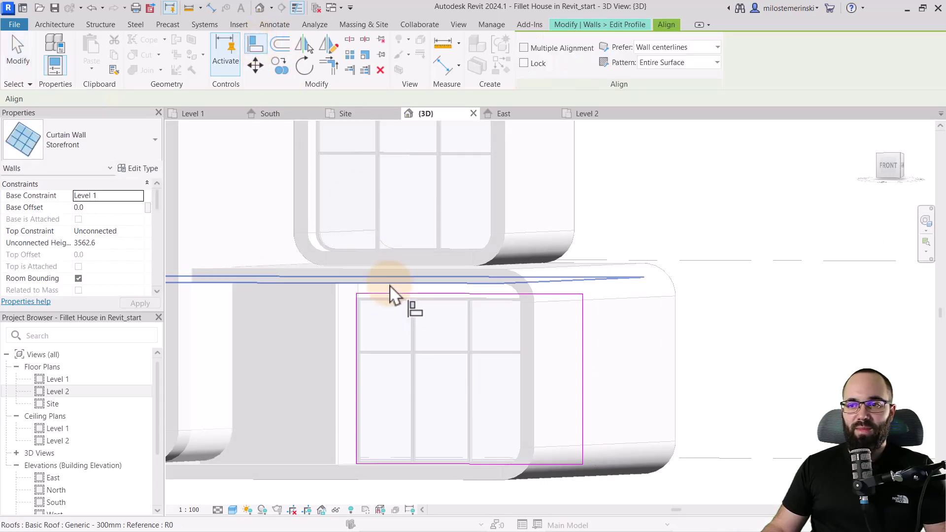
{"action": "left_click", "coordinate": [389, 296]}
{"action": "mouse_move", "coordinate": [423, 348]}
{"action": "middle_mouse_down", "text": "shift"}
{"action": "mouse_move", "coordinate": [478, 344]}
{"action": "mouse_move", "coordinate": [478, 352]}
{"action": "middle_mouse_up", "text": "shift"}
{"action": "middle_click_drag", "start_coordinate": [581, 326], "coordinate": [587, 338], "text": "shift"}
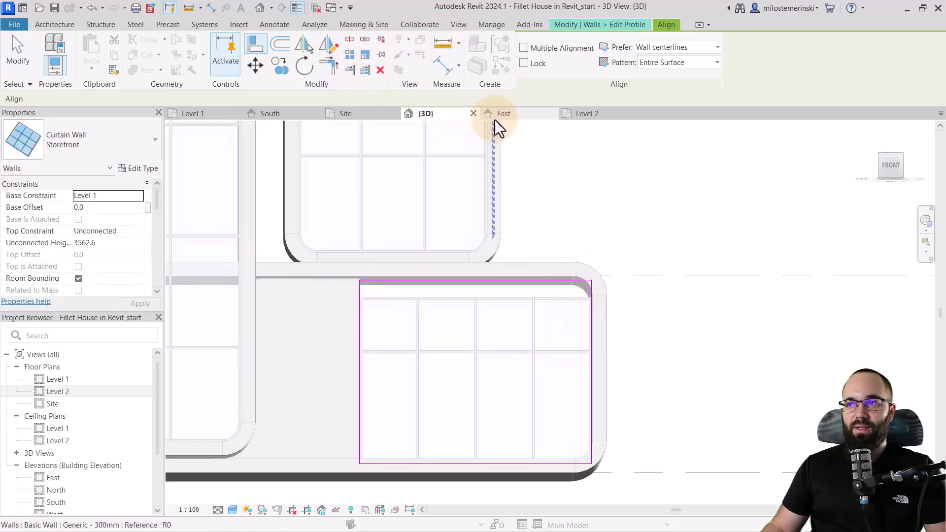
{"action": "left_click", "coordinate": [562, 29]}
{"action": "left_click", "coordinate": [579, 69]}
{"action": "left_click", "coordinate": [584, 283]}
{"action": "left_click", "coordinate": [493, 283]}
{"action": "left_click", "coordinate": [570, 306]}
{"action": "scroll", "coordinate": [574, 315], "scroll_direction": "up", "scroll_amount": 3}
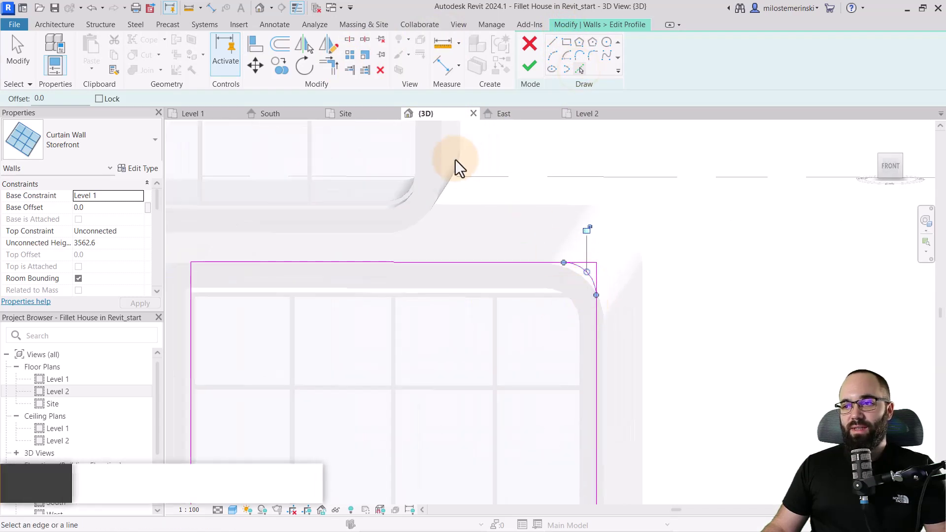
{"action": "left_click", "coordinate": [329, 66]}
{"action": "left_click", "coordinate": [542, 265]}
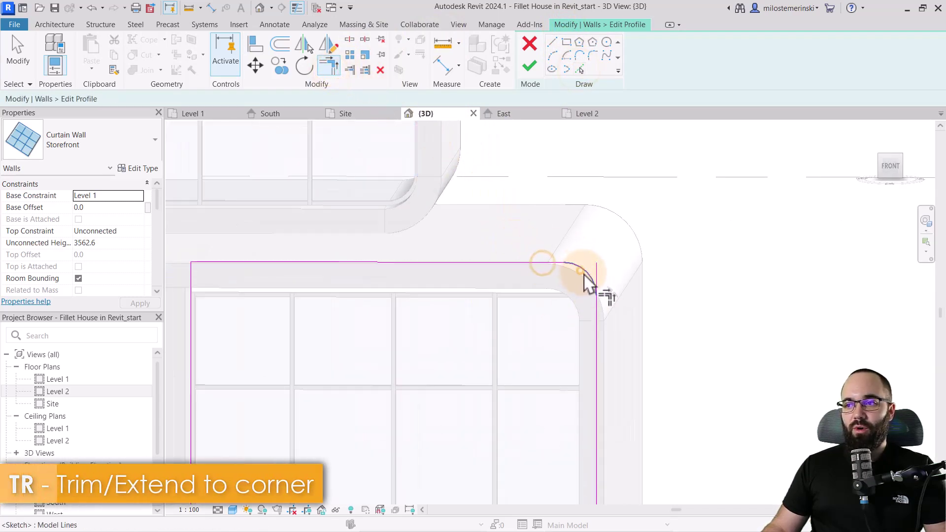
{"action": "left_click", "coordinate": [595, 318]}
{"action": "scroll", "coordinate": [576, 274], "scroll_direction": "down", "scroll_amount": 3}
{"action": "middle_click_drag", "start_coordinate": [579, 283], "coordinate": [551, 134], "text": "shift"}
{"action": "left_click", "coordinate": [579, 69]}
{"action": "left_click", "coordinate": [628, 404]}
{"action": "middle_click_drag", "start_coordinate": [561, 396], "coordinate": [490, 379]}
{"action": "scroll", "coordinate": [490, 379], "scroll_direction": "up", "scroll_amount": 2}
{"action": "left_click", "coordinate": [330, 65]}
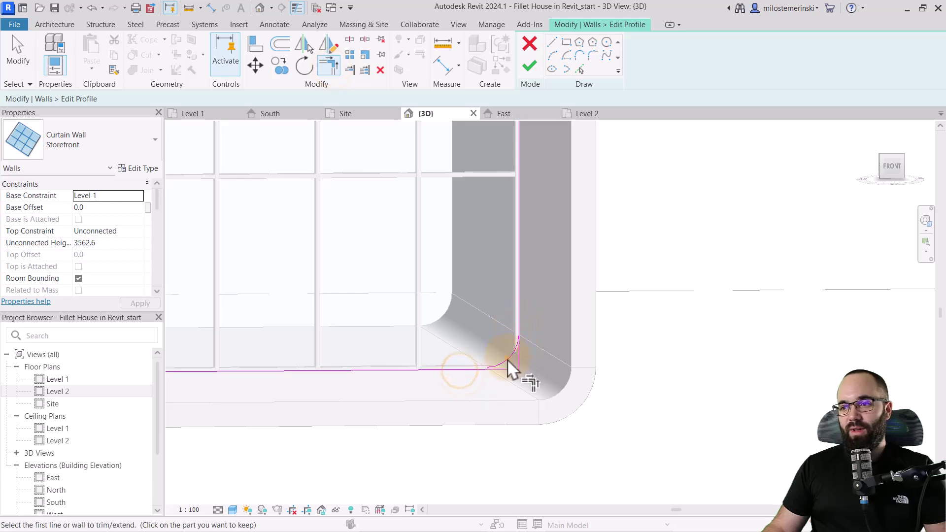
{"action": "scroll", "coordinate": [523, 332], "scroll_direction": "down", "scroll_amount": 4}
{"action": "mouse_move", "coordinate": [528, 291]}
{"action": "middle_mouse_down", "text": "shift"}
{"action": "mouse_move", "coordinate": [525, 277]}
{"action": "mouse_move", "coordinate": [519, 289]}
{"action": "middle_mouse_up", "text": "shift"}
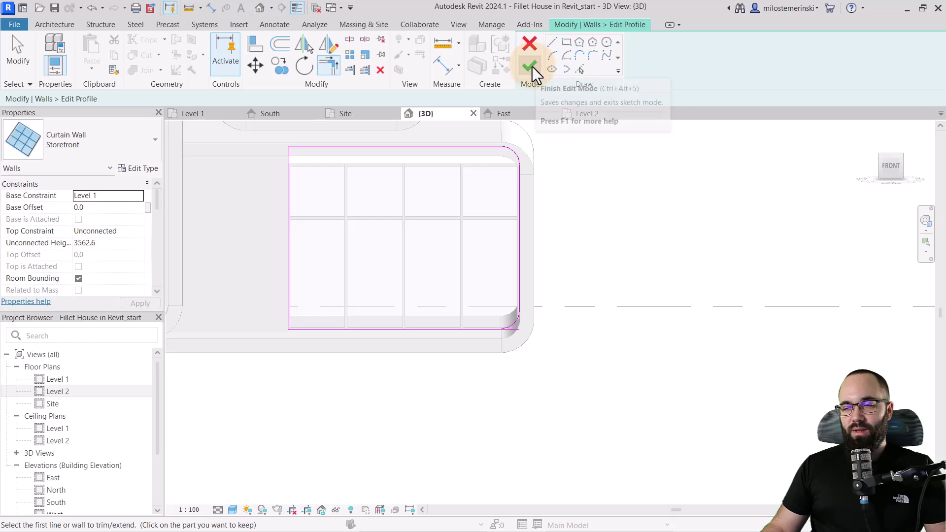
{"action": "left_click", "coordinate": [580, 76]}
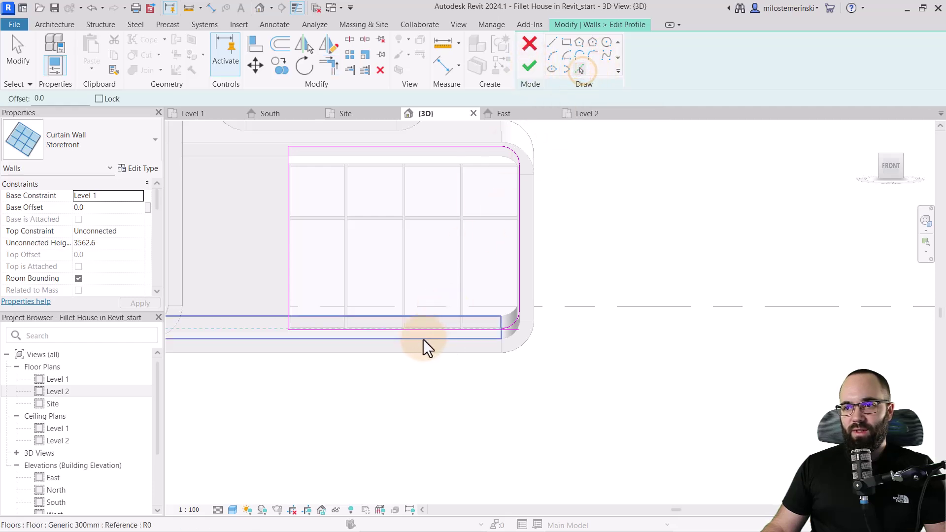
{"action": "left_click", "coordinate": [423, 340]}
{"action": "scroll", "coordinate": [495, 342], "scroll_direction": "up", "scroll_amount": 4}
{"action": "left_click", "coordinate": [495, 343]}
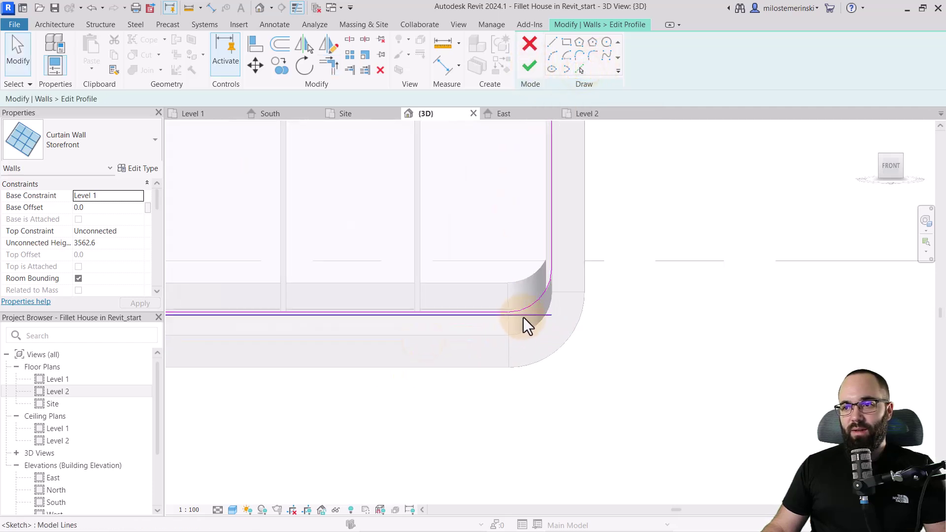
{"action": "key", "text": "Escape"}
{"action": "scroll", "coordinate": [523, 317], "scroll_direction": "down", "scroll_amount": 2}
{"action": "key", "text": "Escape"}
{"action": "mouse_move", "coordinate": [296, 320]}
{"action": "middle_mouse_down"}
{"action": "mouse_move", "coordinate": [324, 339]}
{"action": "mouse_move", "coordinate": [351, 326]}
{"action": "middle_mouse_up"}
Trim the bottom line to close the Storefront's outline and finish the profile.
{"action": "left_click", "coordinate": [329, 66]}
{"action": "left_click", "coordinate": [294, 322]}
{"action": "left_click", "coordinate": [580, 321]}
{"action": "left_click", "coordinate": [529, 65]}
{"action": "scroll", "coordinate": [507, 405], "scroll_direction": "down", "scroll_amount": 2}
{"action": "left_click", "coordinate": [720, 519]}
{"action": "key", "text": "Escape"}
Stretch the front end of the wall between the entrance and the Storefront farther toward the front of the house.
{"action": "scroll", "coordinate": [575, 400], "scroll_direction": "down", "scroll_amount": 4}
{"action": "middle_click_drag", "start_coordinate": [575, 400], "coordinate": [502, 458], "text": "shift"}
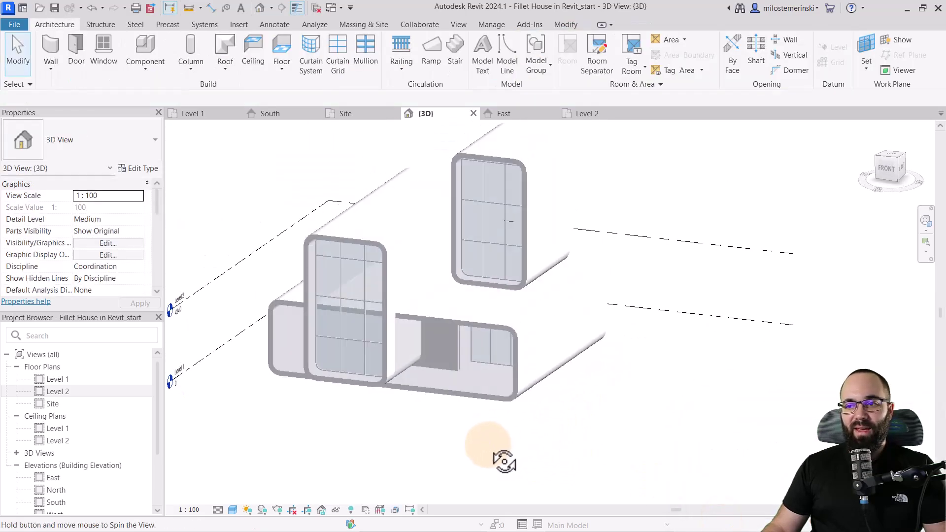
{"action": "scroll", "coordinate": [450, 382], "scroll_direction": "up", "scroll_amount": 5}
{"action": "left_click", "coordinate": [468, 367]}
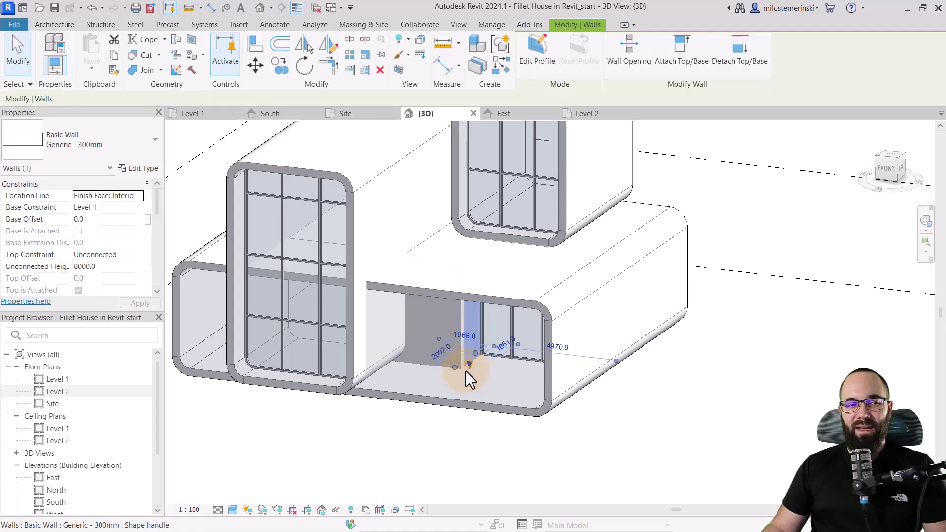
{"action": "left_click_drag", "start_coordinate": [460, 372], "coordinate": [430, 387]}
{"action": "key", "text": "Escape"}
{"action": "middle_click_drag", "start_coordinate": [430, 415], "coordinate": [481, 421], "text": "shift"}
{"action": "middle_click_drag", "start_coordinate": [425, 367], "coordinate": [408, 264], "text": "shift"}
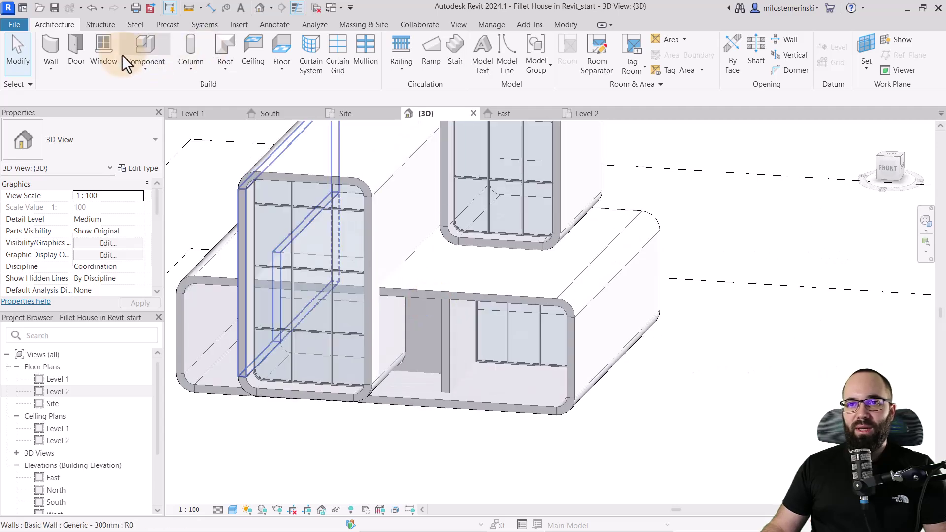
Place an M_Single-Flush 0915 x 2134mm door in the entrance wall.
{"action": "left_click", "coordinate": [79, 52]}
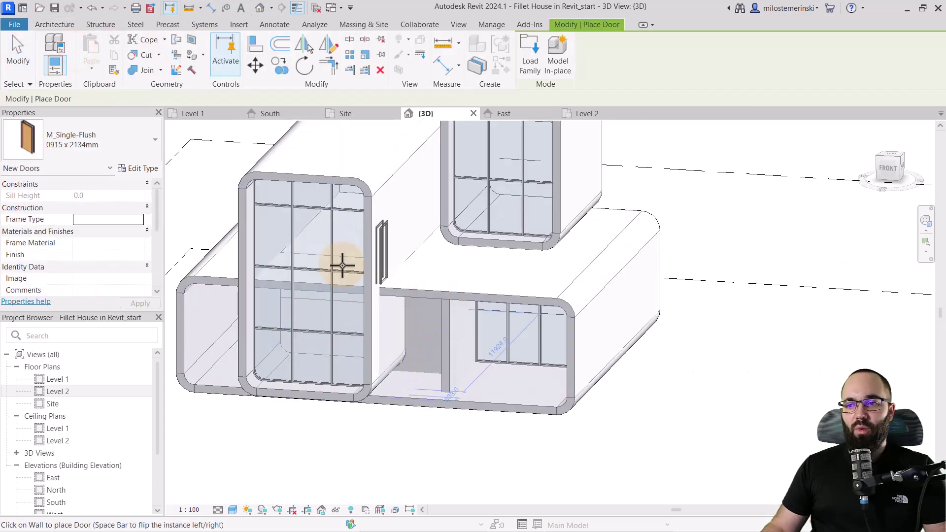
{"action": "left_click", "coordinate": [115, 150]}
{"action": "left_click", "coordinate": [64, 296]}
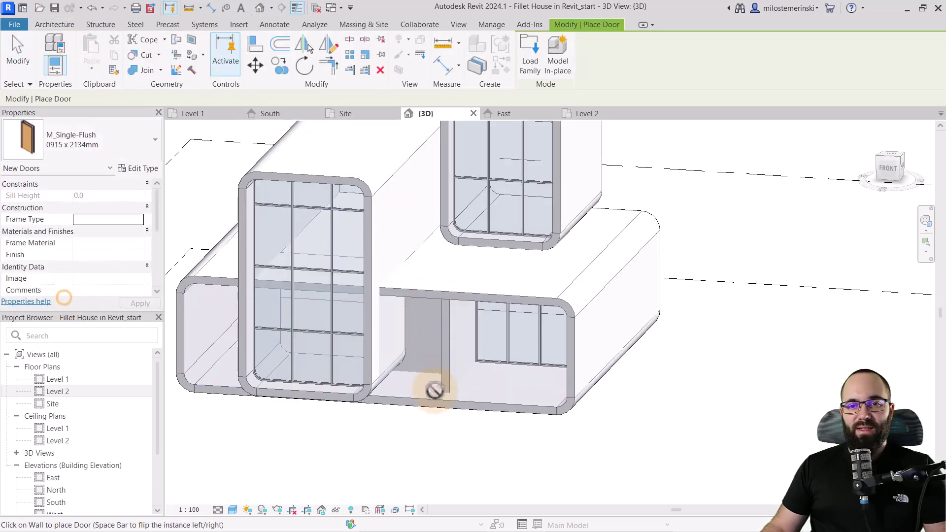
{"action": "left_click", "coordinate": [428, 367]}
{"action": "key", "text": "Escape"}
{"action": "key", "text": "Escape"}
Examine the front edges of the lower form and the tower in the 3D view.
{"action": "scroll", "coordinate": [511, 345], "scroll_direction": "down", "scroll_amount": 3}
{"action": "middle_click_drag", "start_coordinate": [511, 345], "coordinate": [525, 444], "text": "shift"}
{"action": "scroll", "coordinate": [324, 379], "scroll_direction": "up", "scroll_amount": 2}
{"action": "scroll", "coordinate": [347, 433], "scroll_direction": "up", "scroll_amount": 2}
{"action": "scroll", "coordinate": [347, 432], "scroll_direction": "up", "scroll_amount": 1}
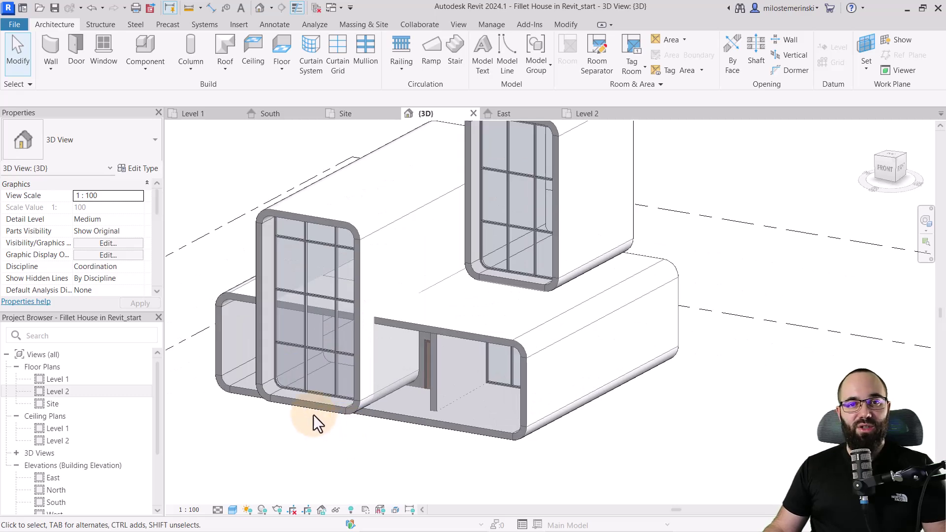
{"action": "scroll", "coordinate": [266, 407], "scroll_direction": "up", "scroll_amount": 4}
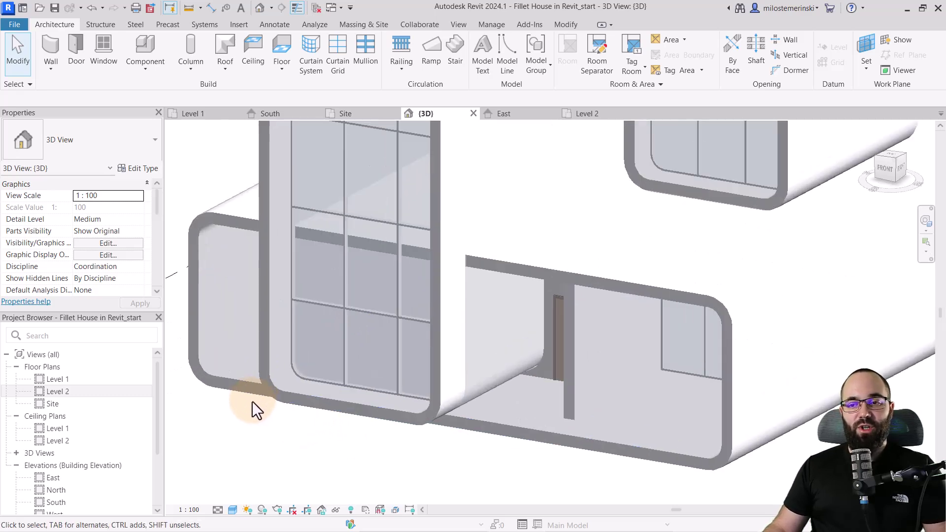
{"action": "scroll", "coordinate": [275, 386], "scroll_direction": "up", "scroll_amount": 2}
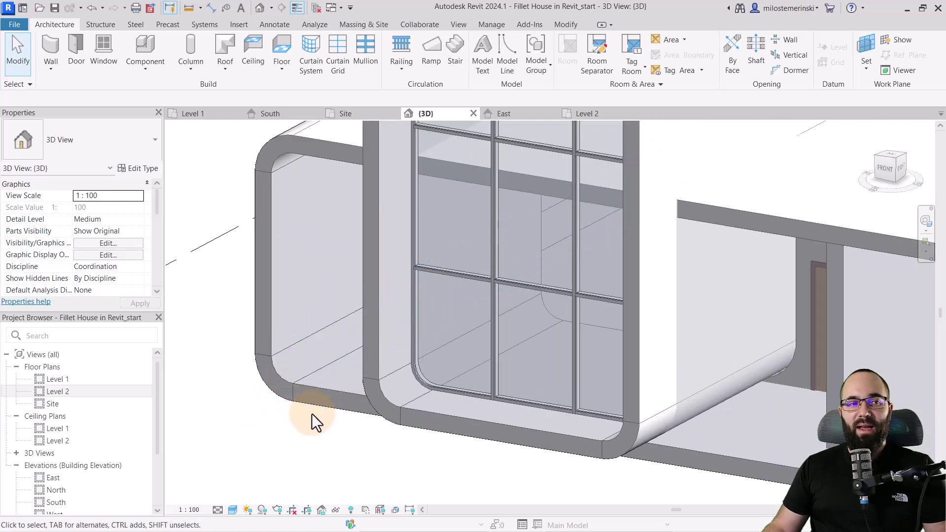
{"action": "scroll", "coordinate": [271, 237], "scroll_direction": "down", "scroll_amount": 2}
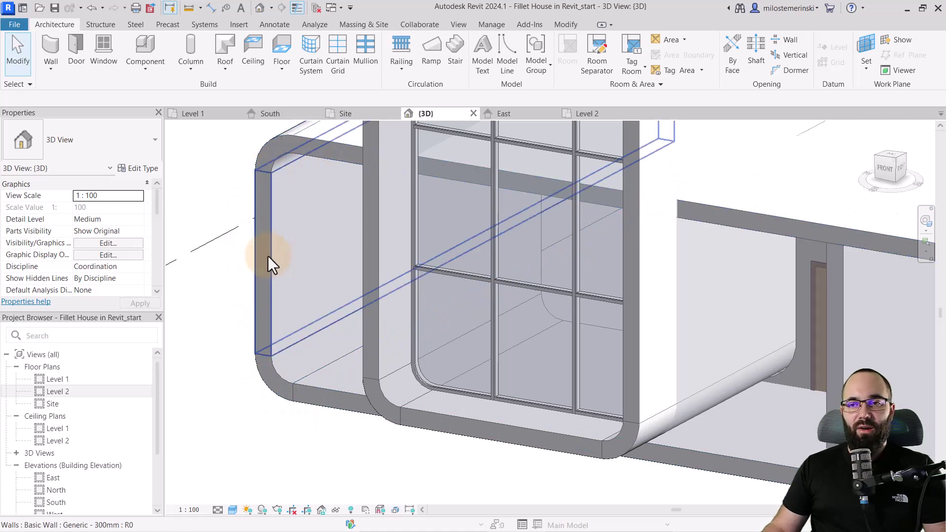
{"action": "scroll", "coordinate": [275, 261], "scroll_direction": "down", "scroll_amount": 2}
{"action": "middle_click_drag", "start_coordinate": [262, 257], "coordinate": [327, 421]}
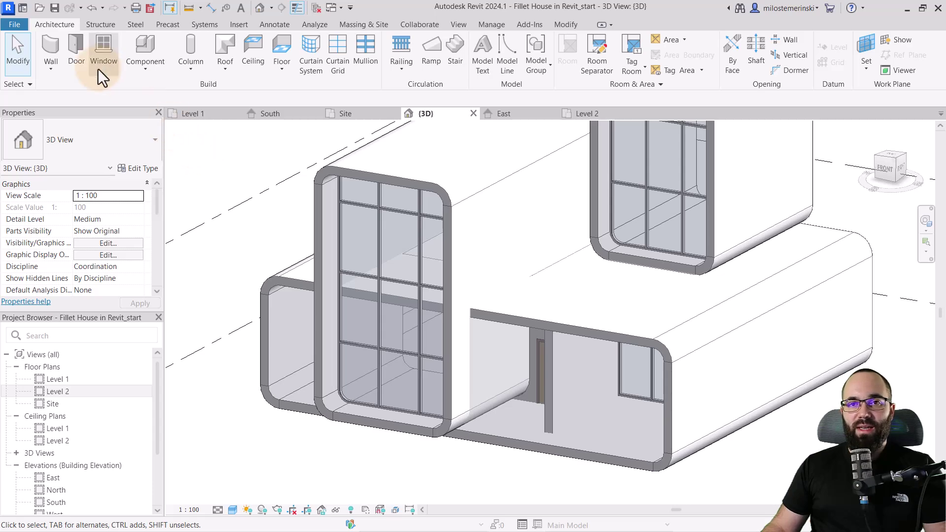
Start an in-place component in the Generic Models category, named Generic Models 1.
{"action": "left_click", "coordinate": [146, 70]}
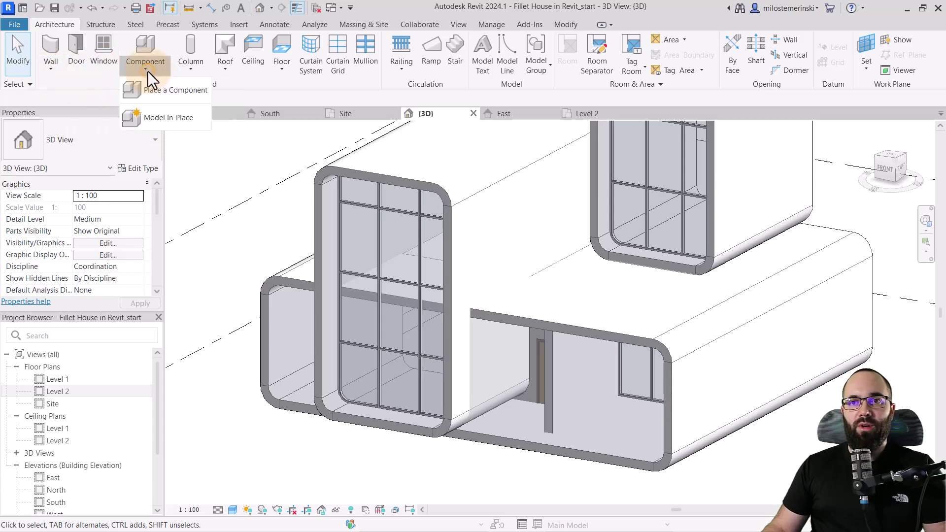
{"action": "left_click", "coordinate": [162, 119]}
{"action": "scroll", "coordinate": [212, 203], "scroll_direction": "down", "scroll_amount": 2}
{"action": "scroll", "coordinate": [211, 203], "scroll_direction": "down", "scroll_amount": 3}
{"action": "double_click", "coordinate": [200, 211]}
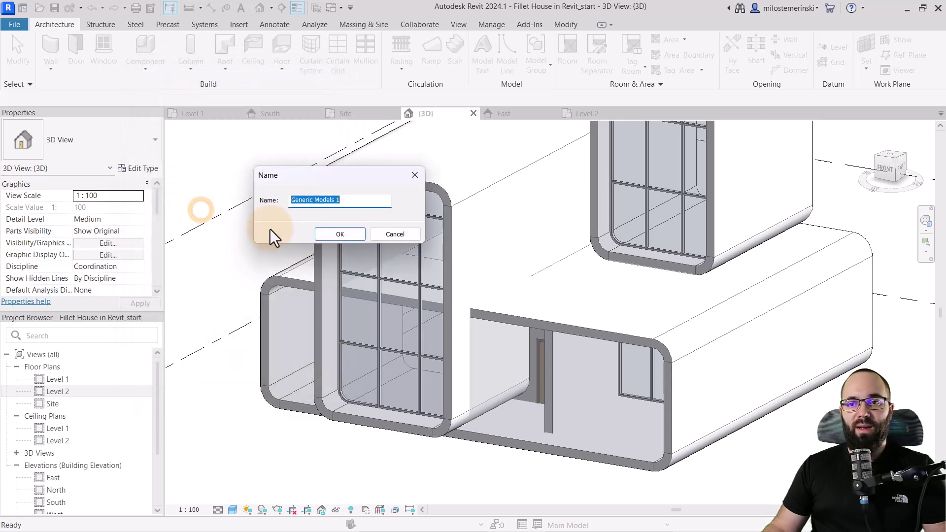
{"action": "left_click", "coordinate": [333, 235]}
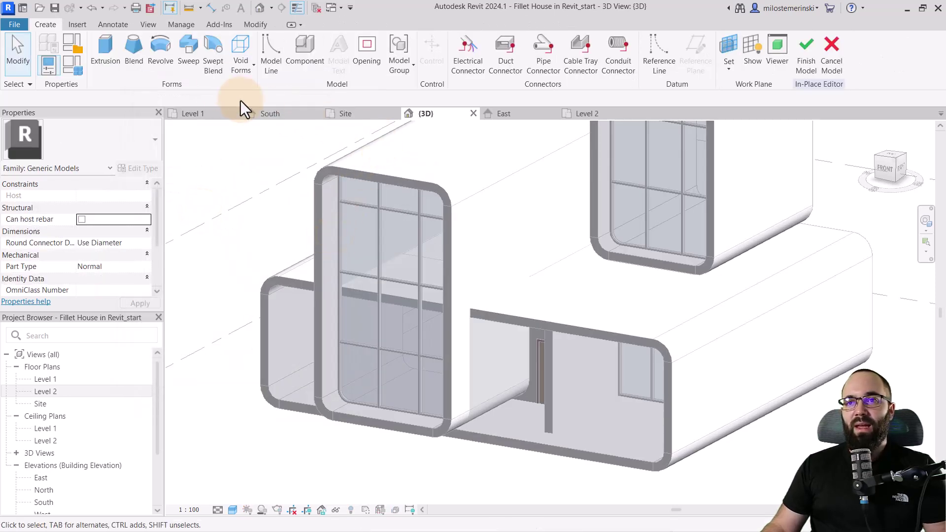
Start a void sweep and pick the outer front edges all around the tall front form as its path.
{"action": "left_click", "coordinate": [239, 70]}
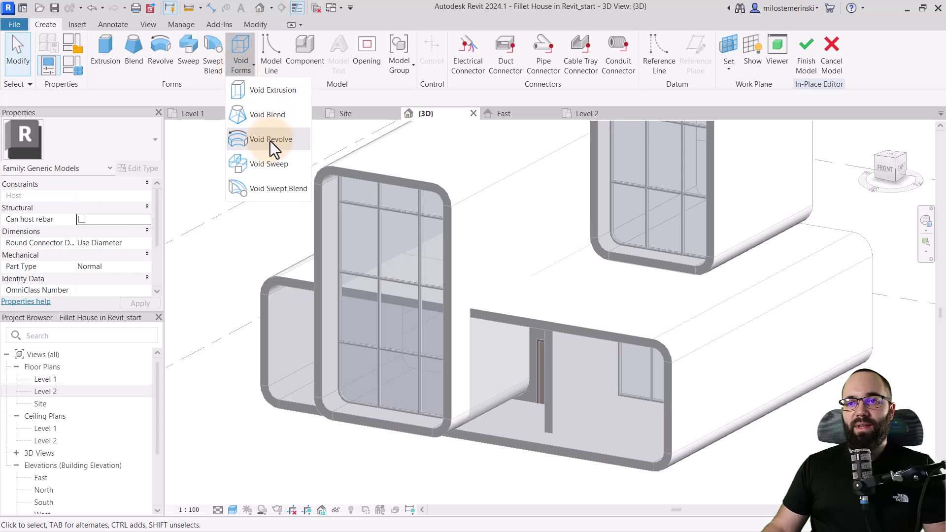
{"action": "left_click", "coordinate": [262, 167]}
{"action": "left_click", "coordinate": [581, 70]}
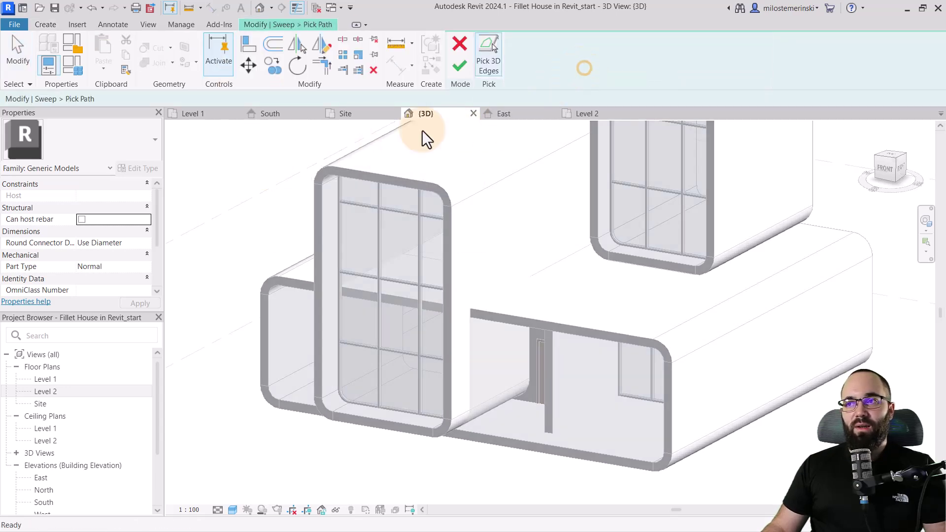
{"action": "left_click", "coordinate": [339, 168]}
{"action": "left_click", "coordinate": [313, 196]}
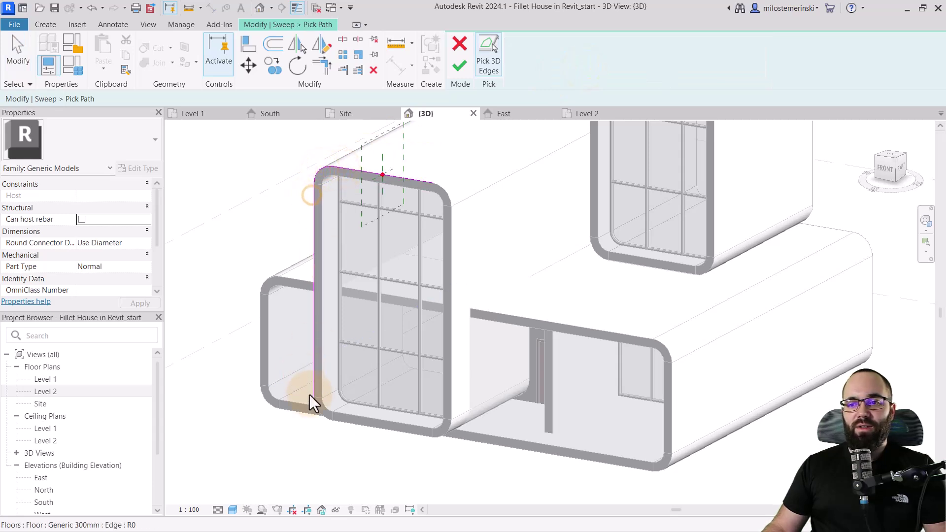
{"action": "left_click", "coordinate": [319, 416]}
{"action": "left_click", "coordinate": [380, 427]}
{"action": "left_click", "coordinate": [450, 410]}
{"action": "left_click", "coordinate": [451, 198]}
{"action": "middle_click_drag", "start_coordinate": [454, 281], "coordinate": [456, 279], "text": "shift"}
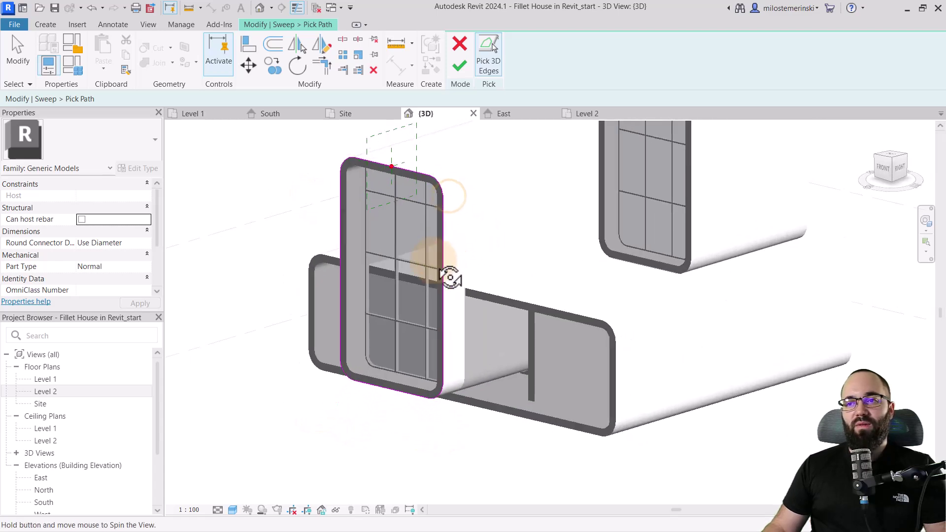
{"action": "scroll", "coordinate": [399, 153], "scroll_direction": "up", "scroll_amount": 6}
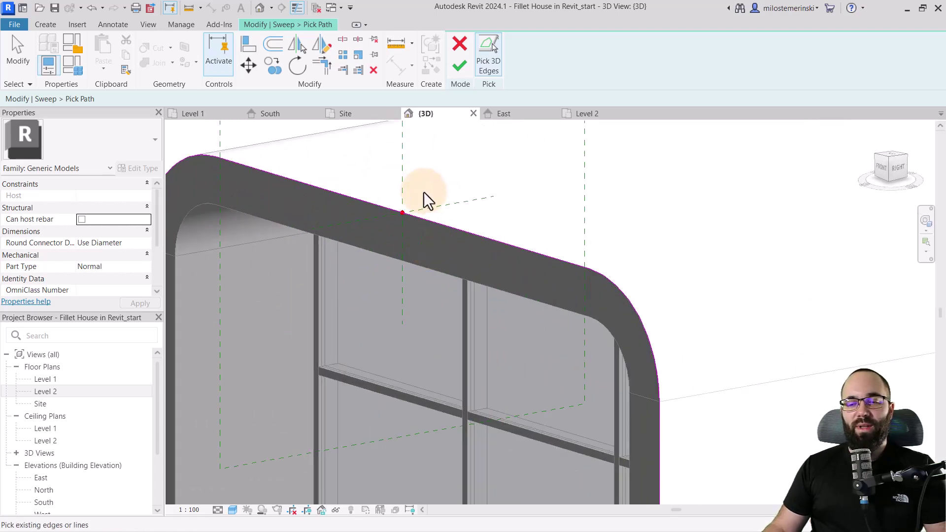
{"action": "left_click", "coordinate": [460, 68]}
Sketch a slanted line in the sweep profile from the path point on the roof edge down past the roof's underside.
{"action": "middle_click_drag", "start_coordinate": [451, 276], "coordinate": [621, 126], "text": "shift"}
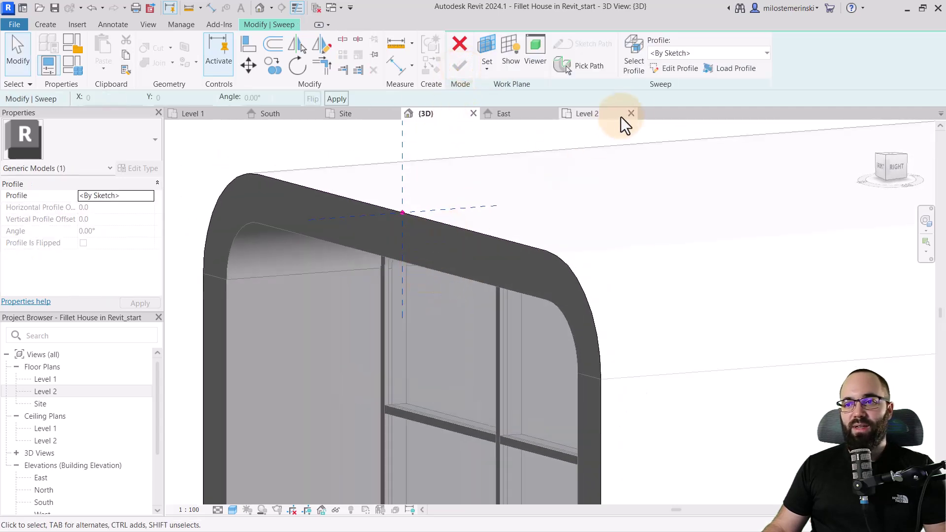
{"action": "left_click", "coordinate": [667, 69]}
{"action": "scroll", "coordinate": [435, 260], "scroll_direction": "up", "scroll_amount": 5}
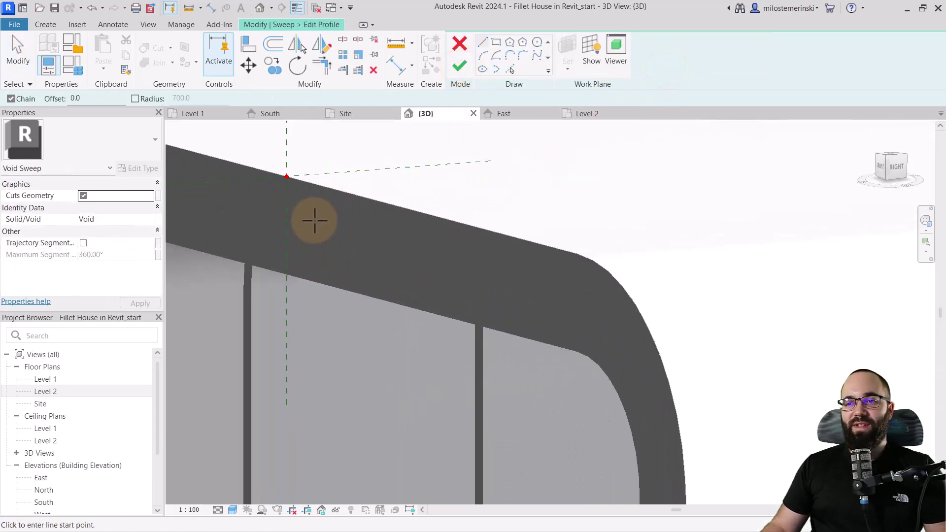
{"action": "left_click", "coordinate": [286, 176]}
{"action": "left_click", "coordinate": [314, 290]}
{"action": "key", "text": "Escape"}
Add profile lines along the roof's upper and lower surfaces and trim the slanted line and the lower line to a corner.
{"action": "left_click", "coordinate": [511, 68]}
{"action": "left_click", "coordinate": [349, 193]}
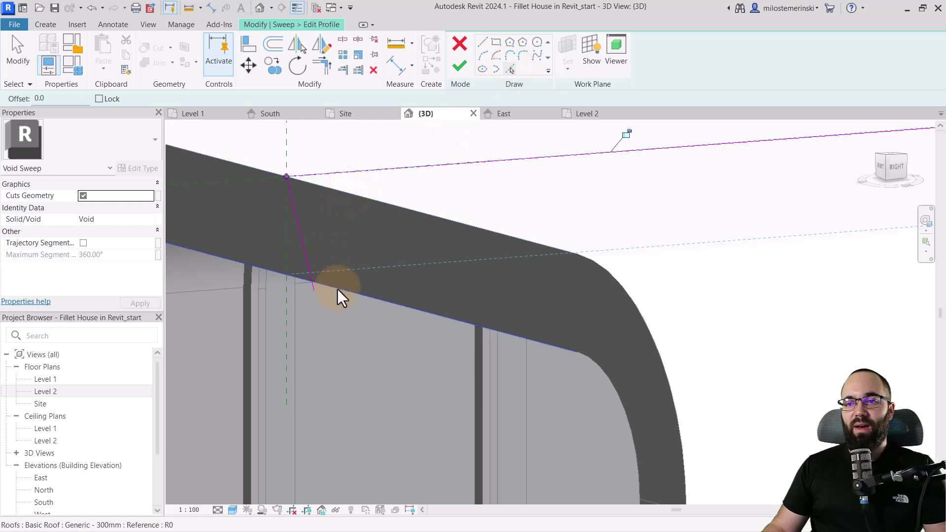
{"action": "middle_click_drag", "start_coordinate": [326, 327], "coordinate": [348, 295], "text": "shift"}
{"action": "scroll", "coordinate": [378, 251], "scroll_direction": "up", "scroll_amount": 3}
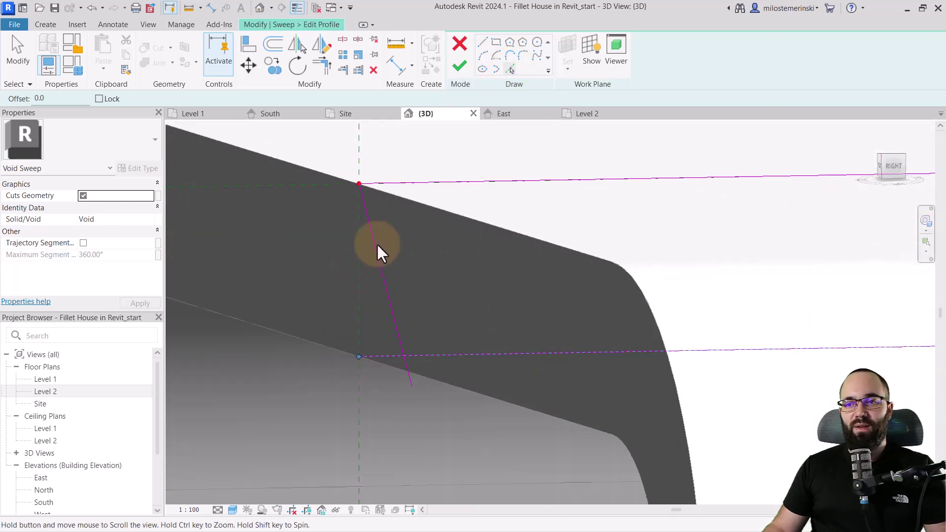
{"action": "left_click", "coordinate": [483, 44]}
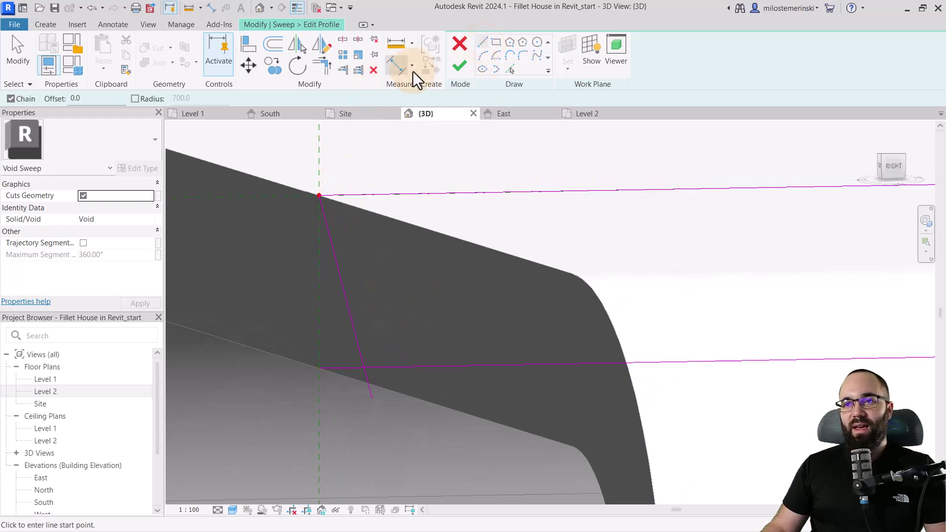
{"action": "left_click", "coordinate": [325, 66]}
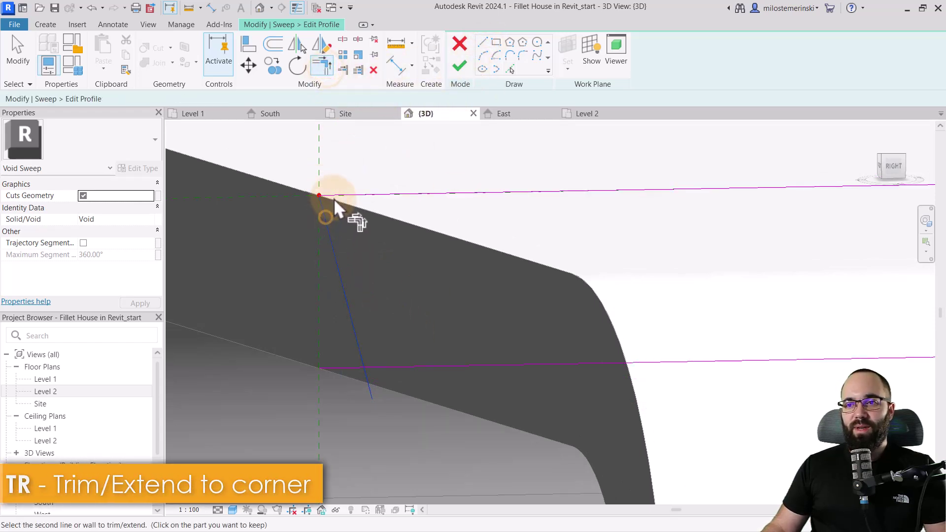
{"action": "left_click", "coordinate": [326, 212]}
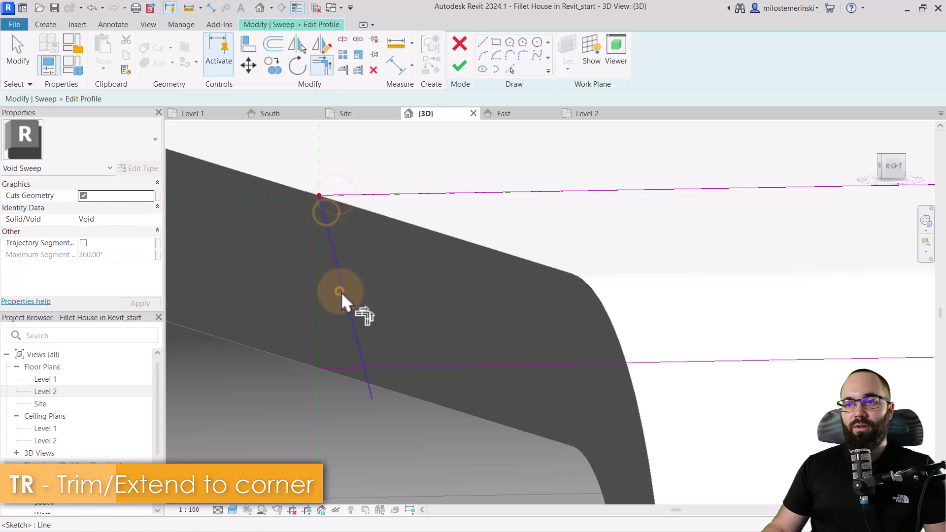
{"action": "left_click", "coordinate": [382, 368]}
Round both ends of the slanted profile line with fillet arcs, using a larger radius at the lower corner.
{"action": "left_click", "coordinate": [523, 55]}
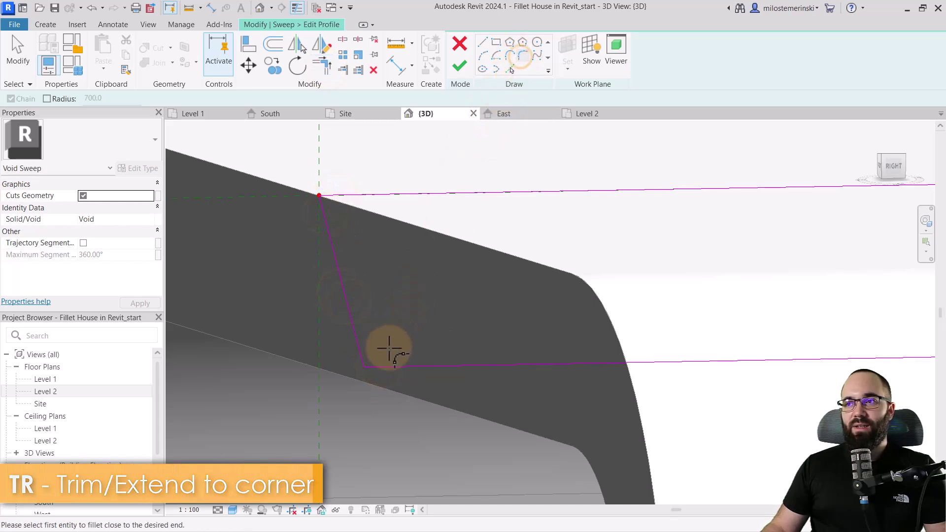
{"action": "left_click", "coordinate": [369, 363]}
{"action": "left_click", "coordinate": [377, 365]}
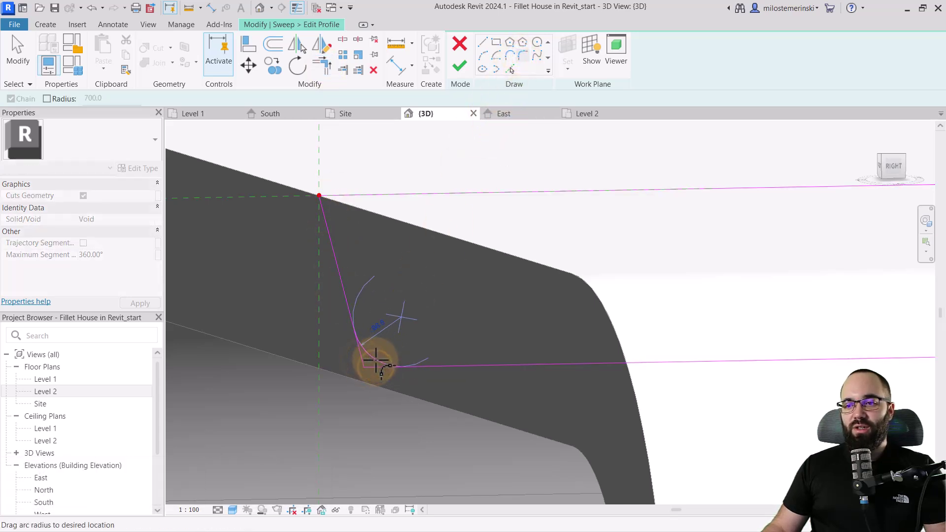
{"action": "left_click", "coordinate": [376, 363]}
{"action": "left_click", "coordinate": [318, 205]}
{"action": "left_click", "coordinate": [329, 199]}
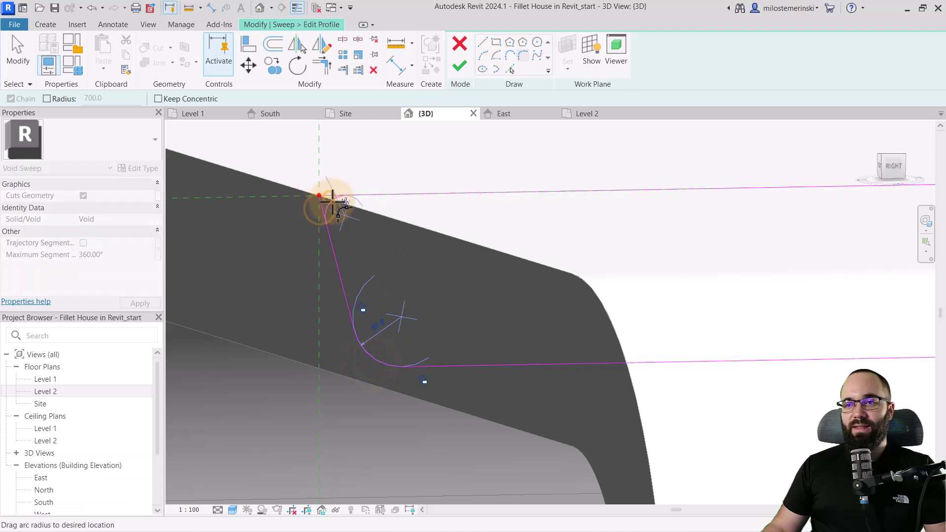
{"action": "left_click", "coordinate": [330, 204]}
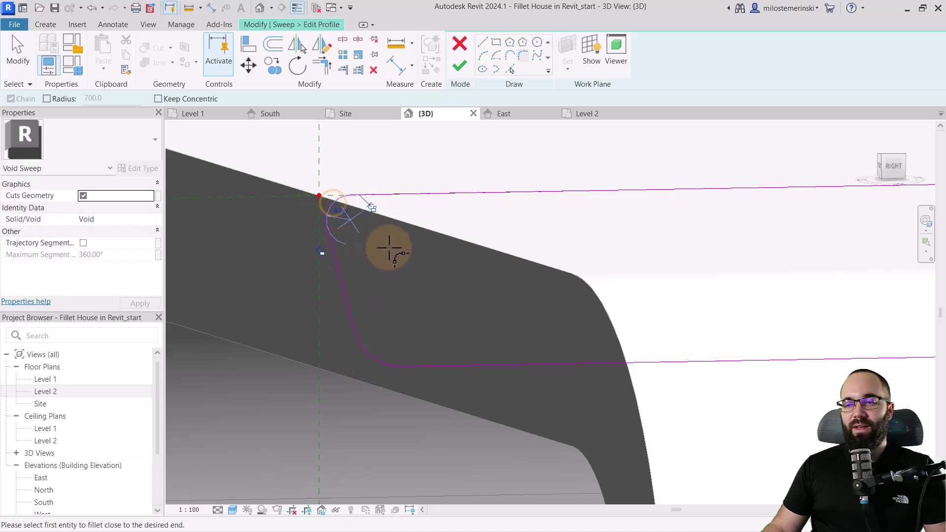
{"action": "left_click", "coordinate": [407, 247]}
Draw a vertical profile line just in front of the roof edge, spanning the full roof thickness.
{"action": "left_click", "coordinate": [482, 43]}
{"action": "left_click", "coordinate": [310, 194]}
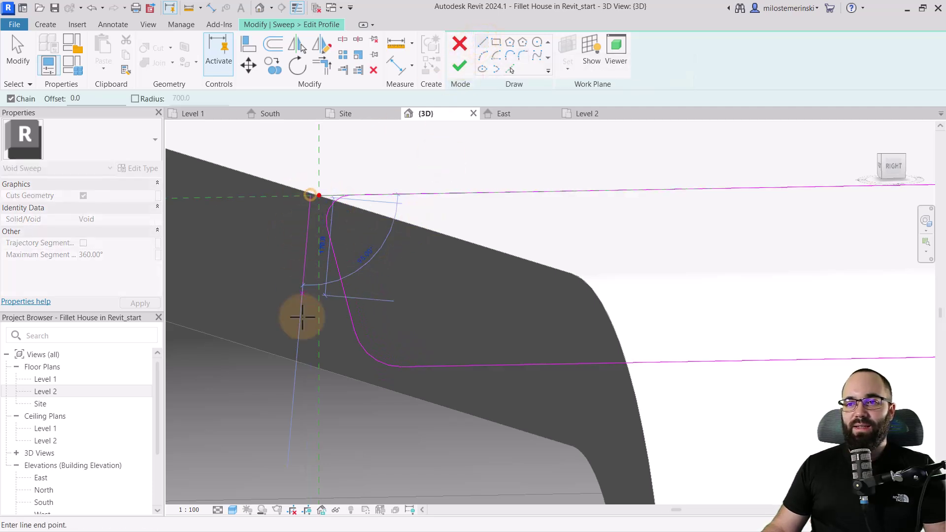
{"action": "left_click", "coordinate": [310, 370]}
{"action": "key", "text": "Escape"}
{"action": "key", "text": "Escape"}
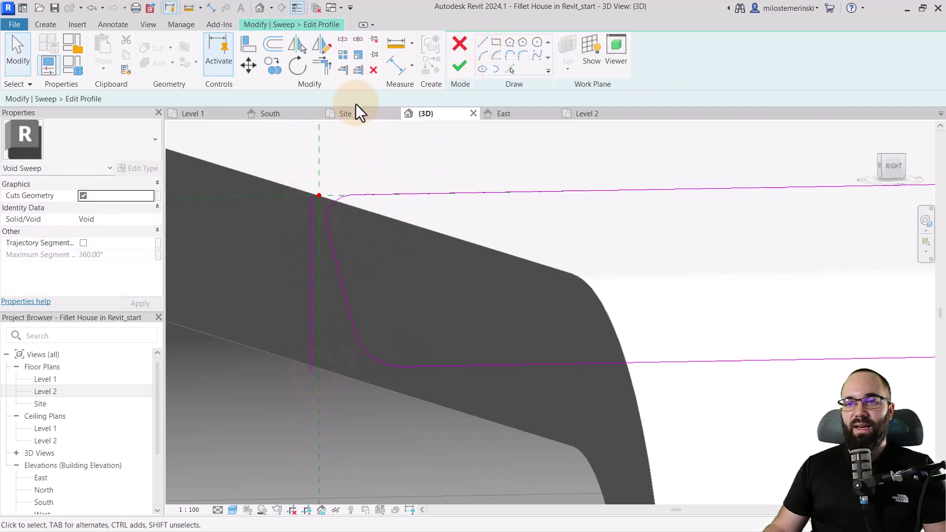
Trim the upper and lower profile lines to the vertical line to close the profile loop.
{"action": "left_click", "coordinate": [326, 68]}
{"action": "left_click", "coordinate": [394, 196]}
{"action": "left_click", "coordinate": [312, 223]}
{"action": "left_click", "coordinate": [425, 368]}
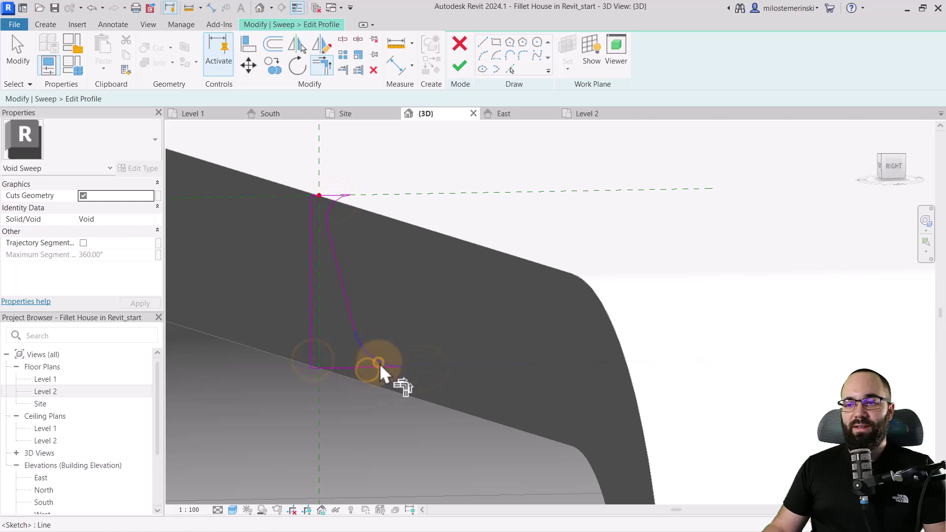
{"action": "left_click", "coordinate": [377, 364]}
Finish the profile sketch and the void sweep around the tall form's front edge.
{"action": "scroll", "coordinate": [389, 231], "scroll_direction": "down", "scroll_amount": 3}
{"action": "left_click", "coordinate": [462, 66]}
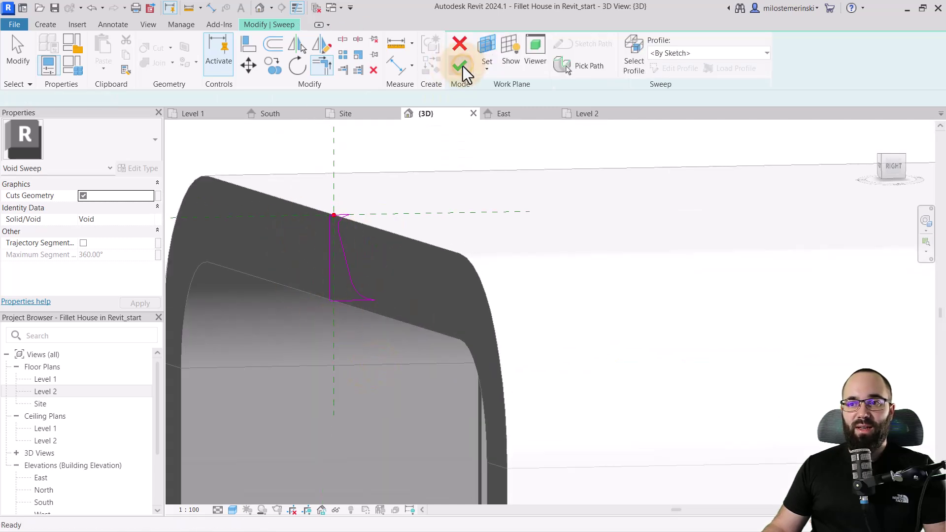
{"action": "left_click", "coordinate": [466, 69]}
{"action": "scroll", "coordinate": [409, 149], "scroll_direction": "down", "scroll_amount": 3}
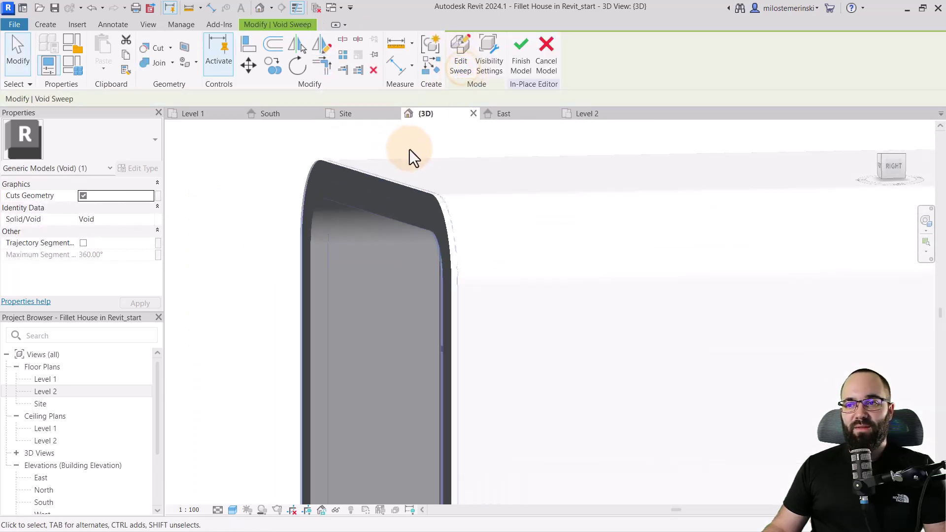
{"action": "left_click", "coordinate": [256, 170]}
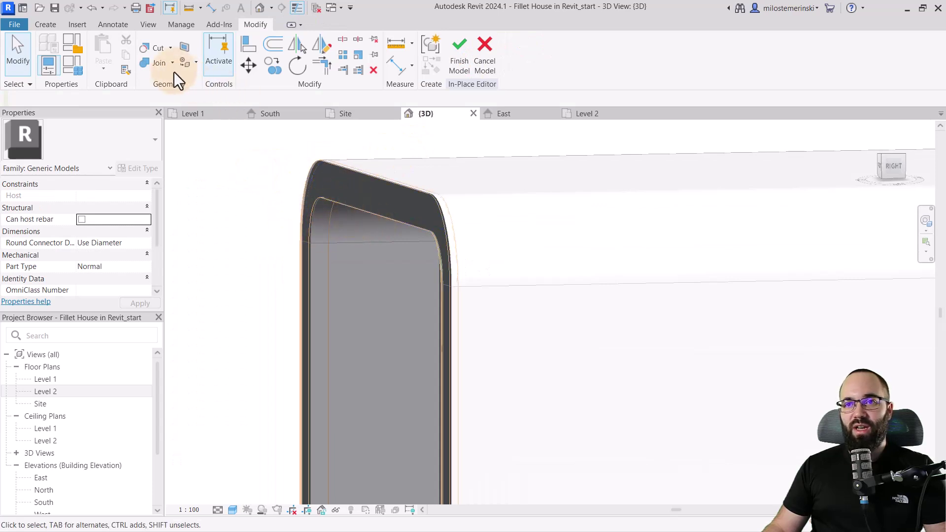
Cut the tall form's roof, walls and floor with the void sweep, using the Multiple Cut option.
{"action": "left_click", "coordinate": [161, 50]}
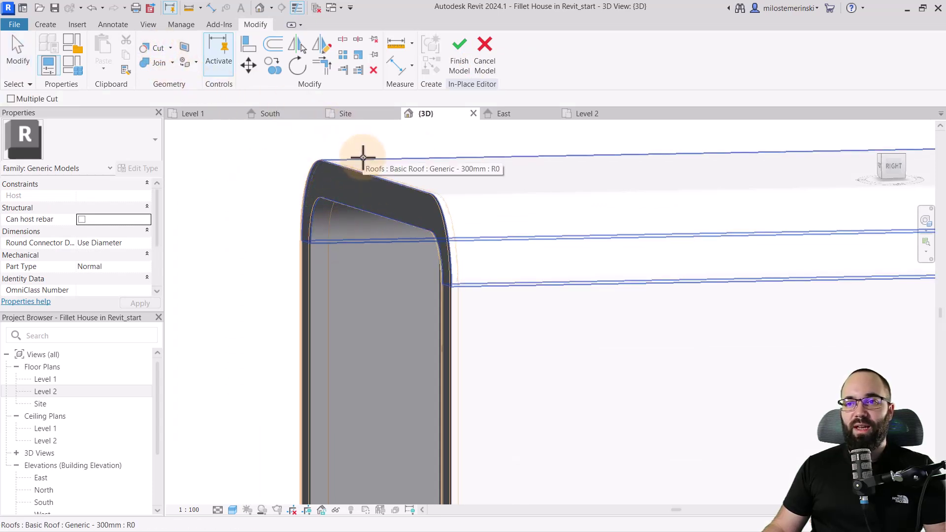
{"action": "left_click", "coordinate": [44, 98]}
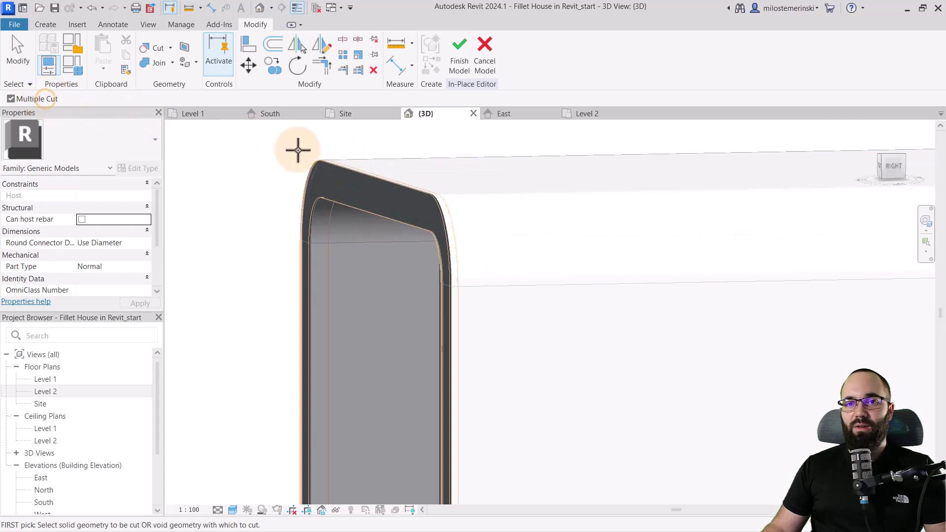
{"action": "left_click", "coordinate": [351, 159]}
{"action": "left_click", "coordinate": [301, 266]}
{"action": "left_click", "coordinate": [413, 298]}
{"action": "middle_click_drag", "start_coordinate": [365, 187], "coordinate": [296, 311]}
{"action": "left_click", "coordinate": [297, 307]}
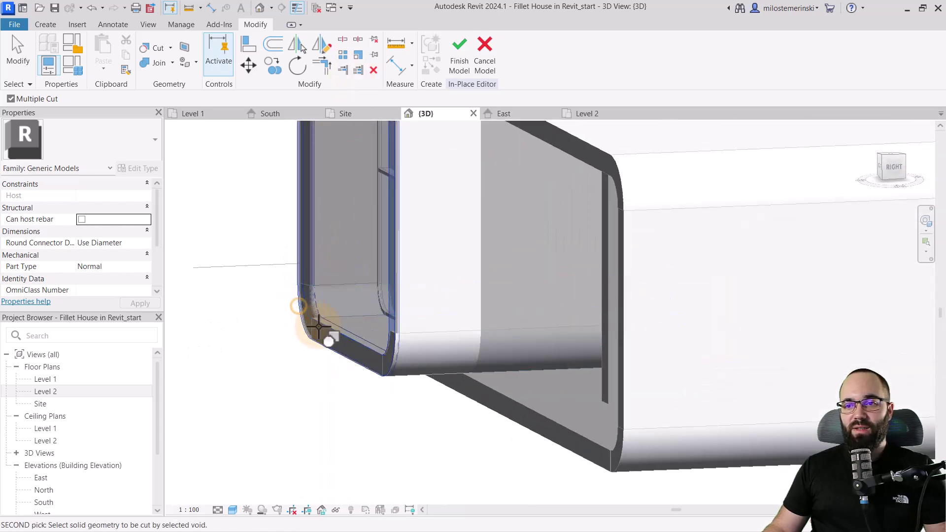
{"action": "left_click", "coordinate": [320, 326]}
{"action": "left_click", "coordinate": [372, 348]}
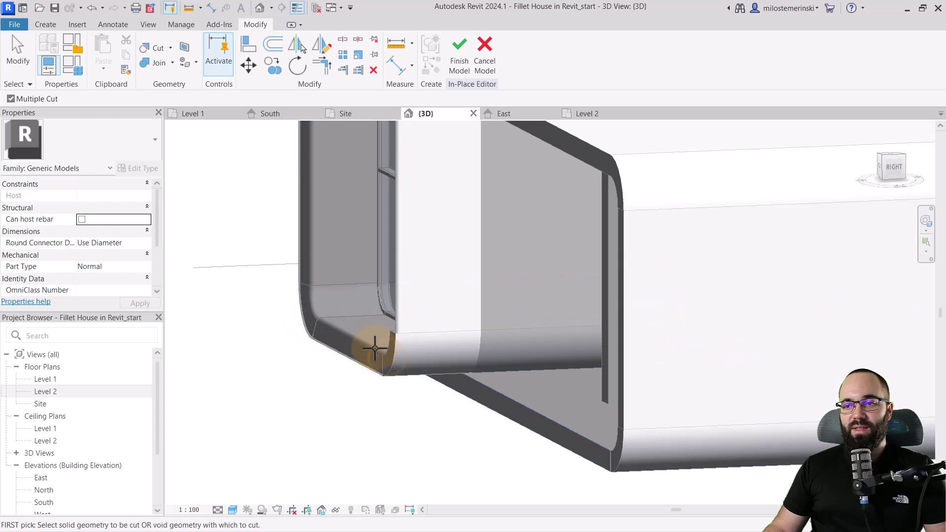
{"action": "left_click", "coordinate": [362, 360]}
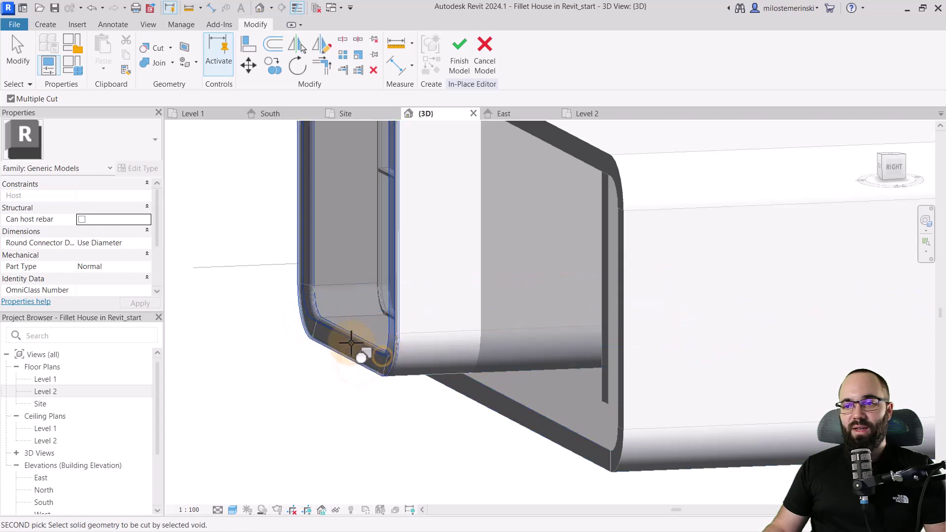
Finish the in-place model and inspect the cut edge at the tall form's lower front corner.
{"action": "scroll", "coordinate": [330, 365], "scroll_direction": "down", "scroll_amount": 2}
{"action": "left_click", "coordinate": [460, 63]}
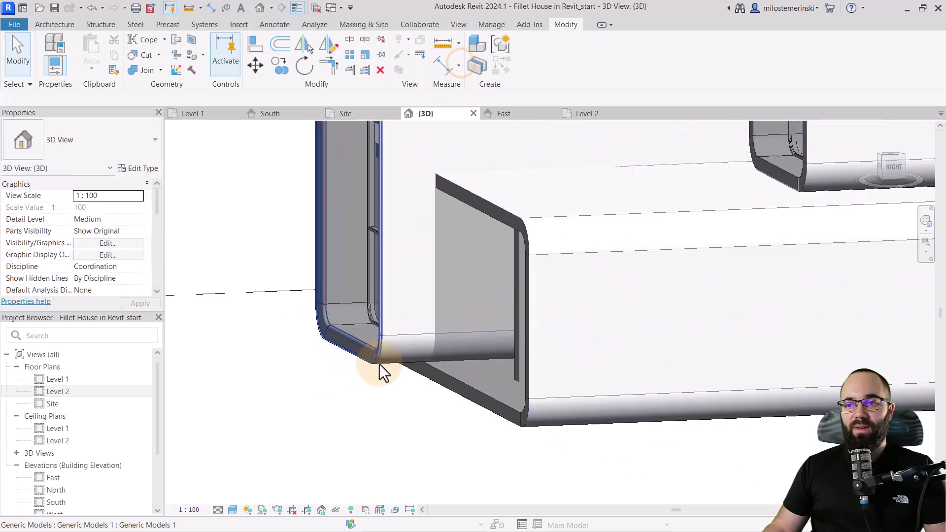
{"action": "middle_click_drag", "start_coordinate": [306, 329], "coordinate": [279, 345], "text": "shift"}
{"action": "scroll", "coordinate": [280, 343], "scroll_direction": "up", "scroll_amount": 4}
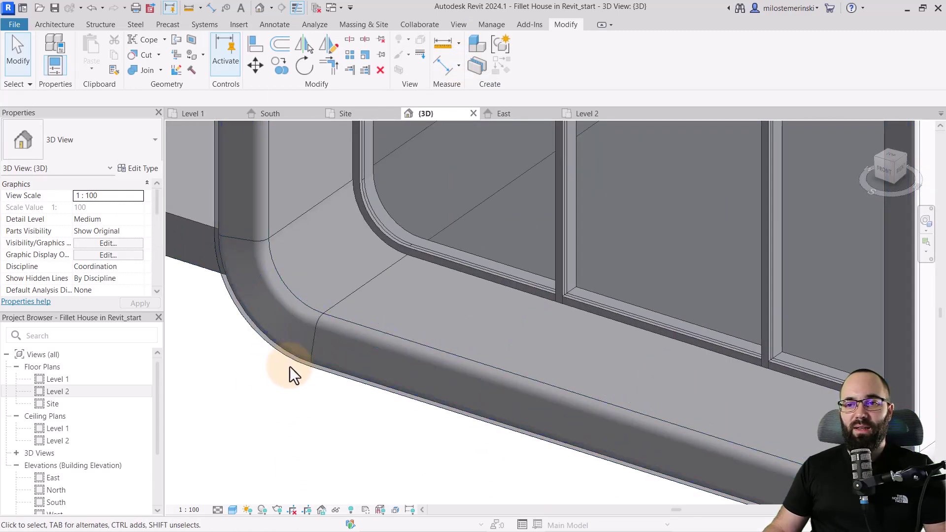
{"action": "scroll", "coordinate": [288, 377], "scroll_direction": "down", "scroll_amount": 8}
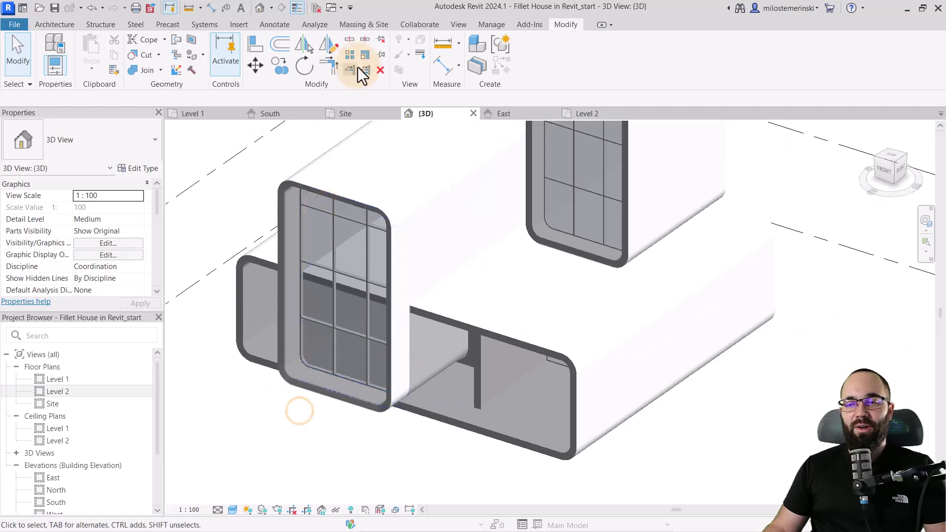
Switch the conceptual mass display to Show Mass by View Settings and view the whole house.
{"action": "left_click", "coordinate": [366, 25]}
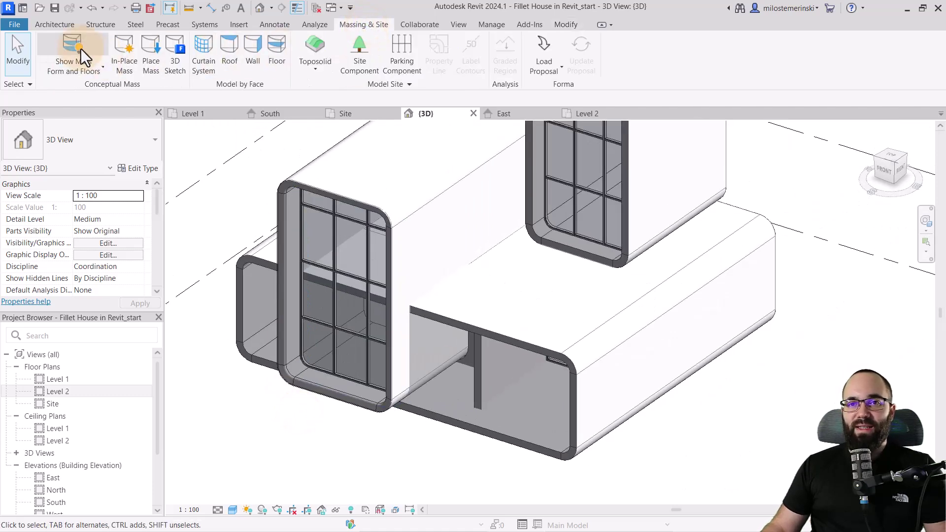
{"action": "left_click", "coordinate": [81, 48]}
{"action": "left_click", "coordinate": [232, 219]}
{"action": "middle_click_drag", "start_coordinate": [358, 391], "coordinate": [391, 415], "text": "shift"}
{"action": "scroll", "coordinate": [362, 443], "scroll_direction": "down", "scroll_amount": 3}
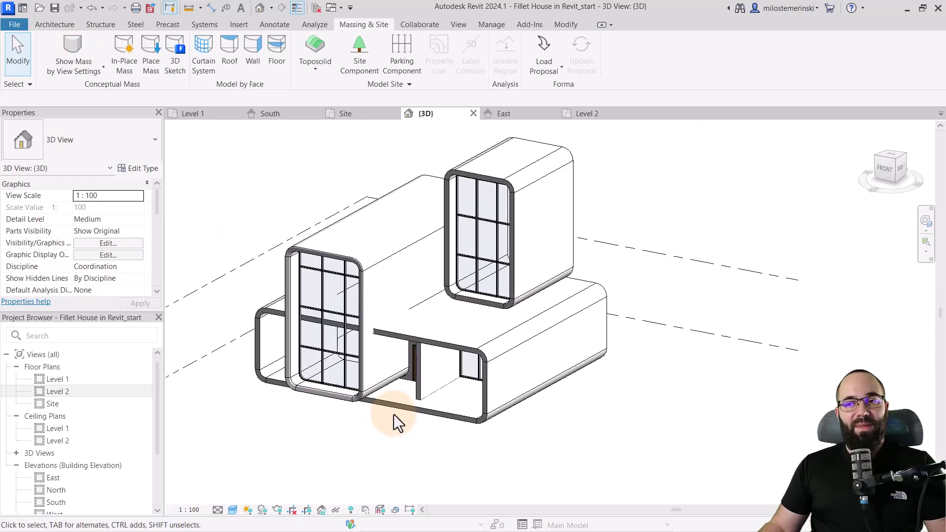